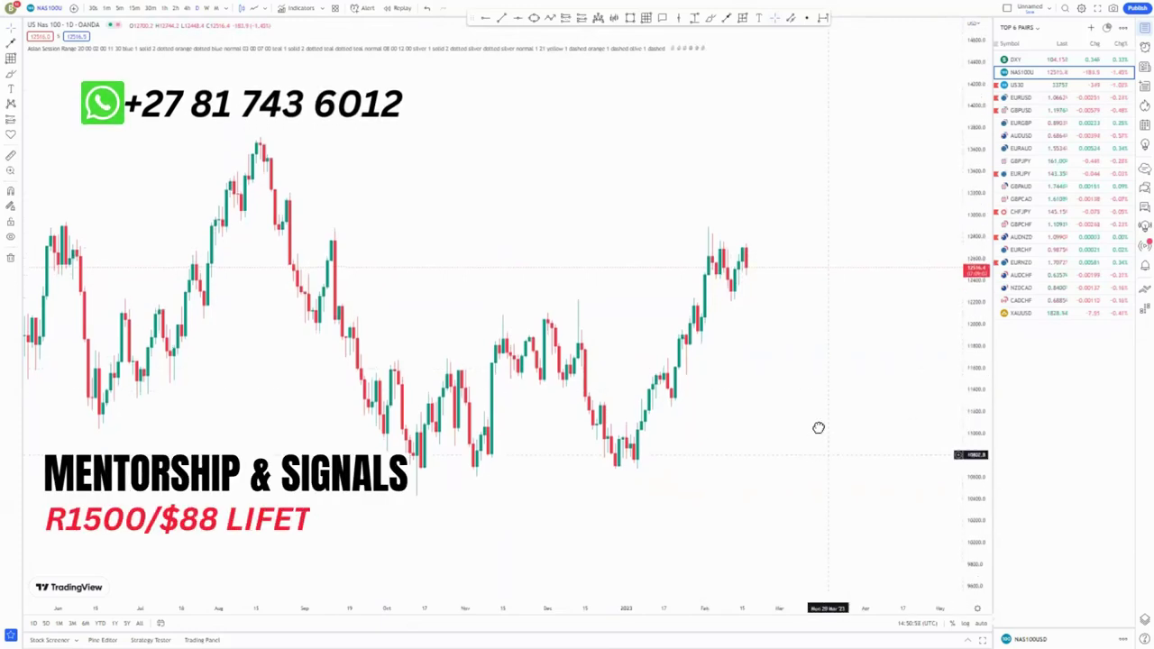
- Draw horizontal rays on the daily US Nas 100 chart at the September high near 12,880 and the October low near 10,460
click(328, 214)
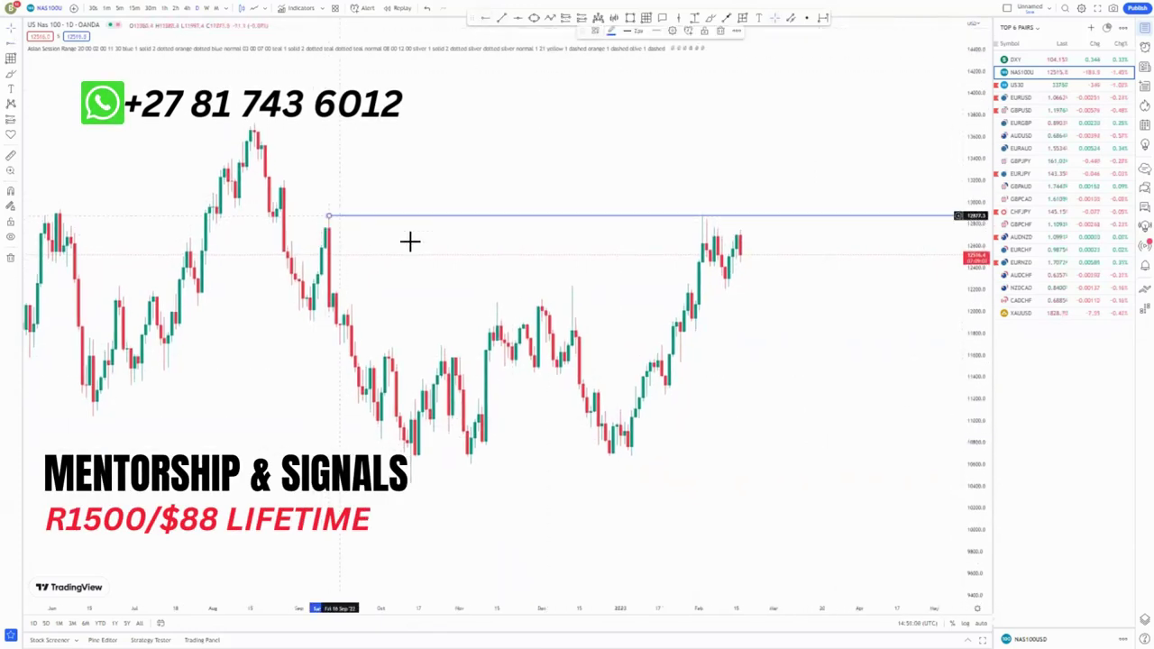
click(485, 22)
click(406, 477)
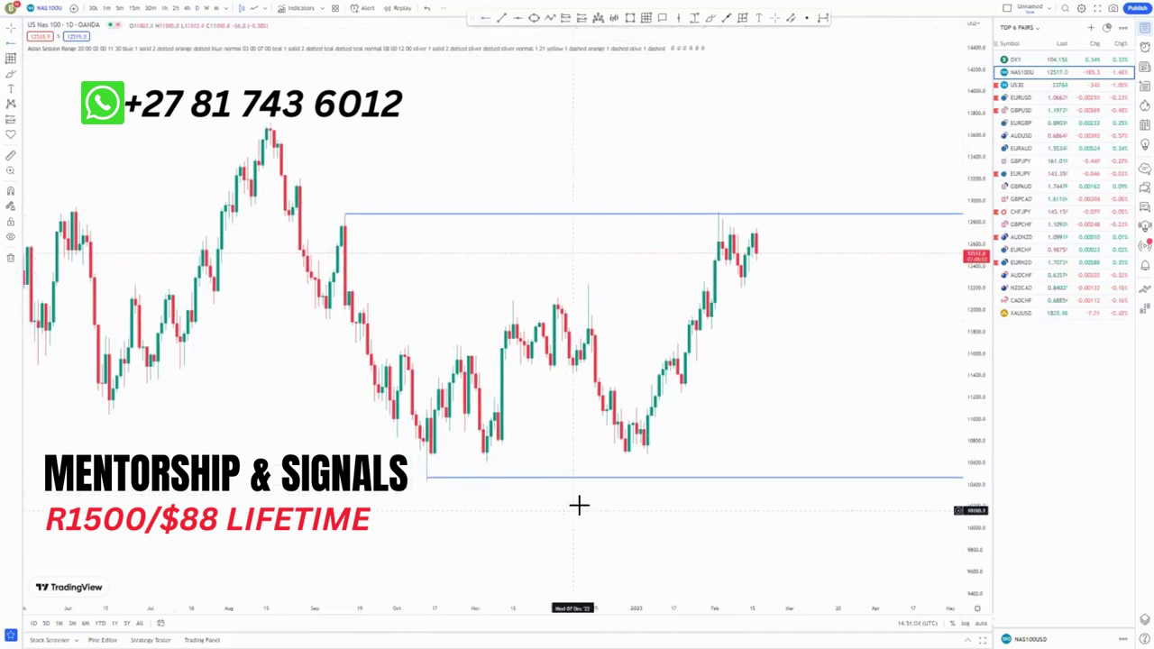
drag(579, 505, 587, 501)
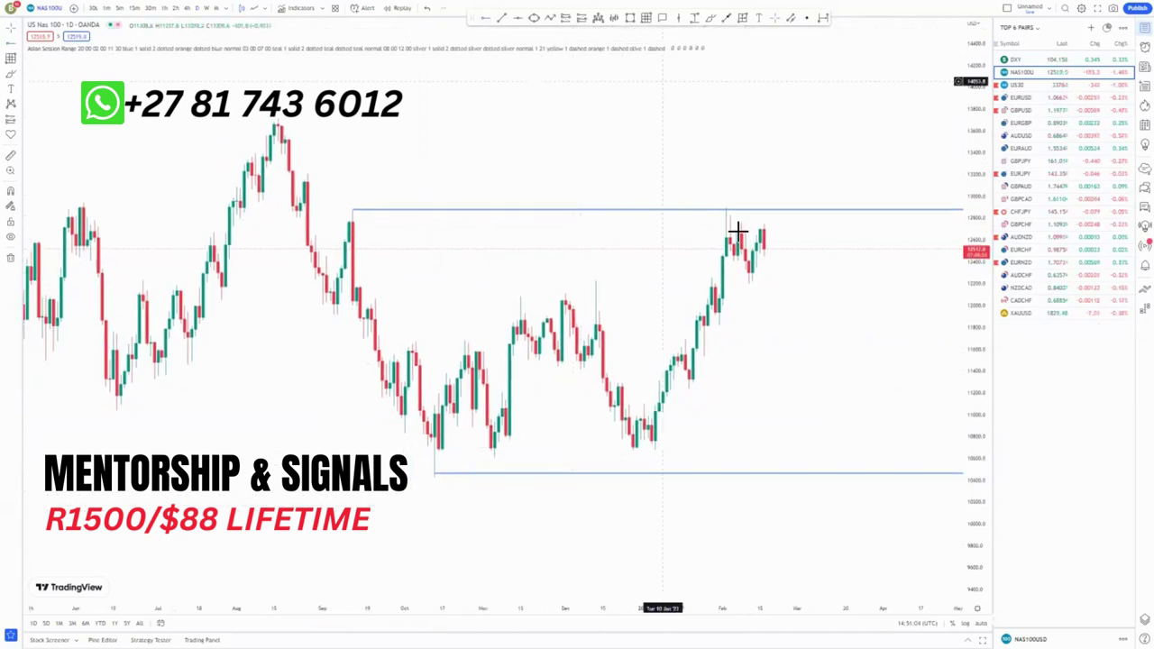
- Circle the January–February rally with the brush and a horizontal ray at the December high as trial markings, and delete both
mouse_move(738, 230)
mouse_down()
mouse_move(646, 281)
mouse_move(727, 494)
mouse_move(773, 185)
mouse_move(732, 196)
mouse_up()
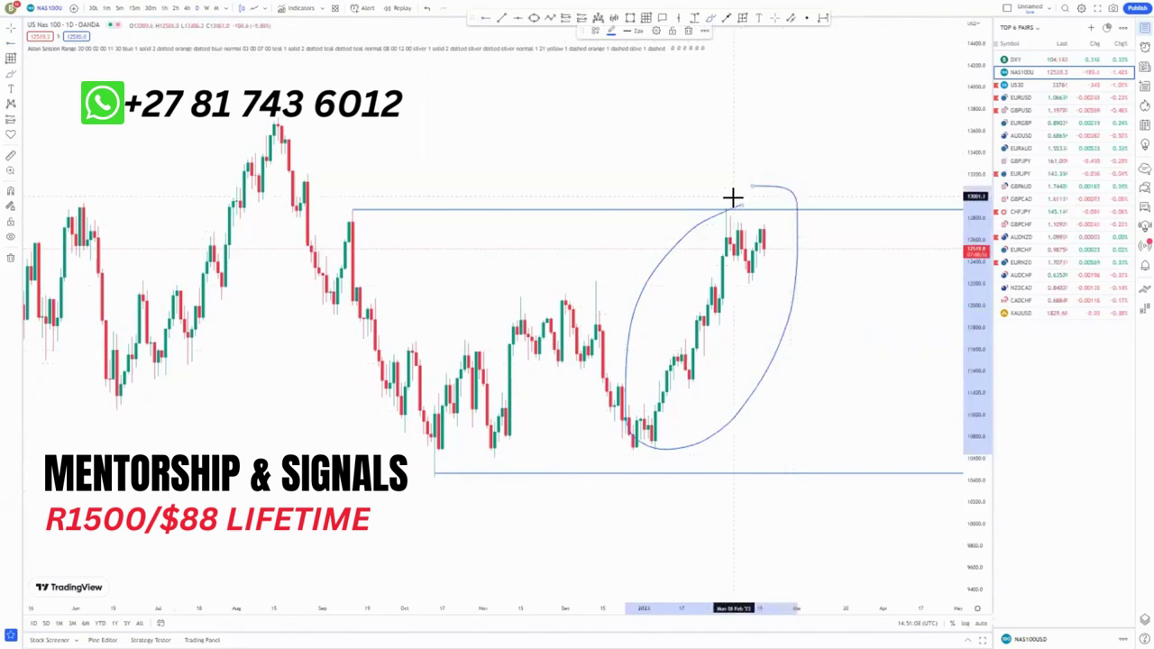
click(690, 31)
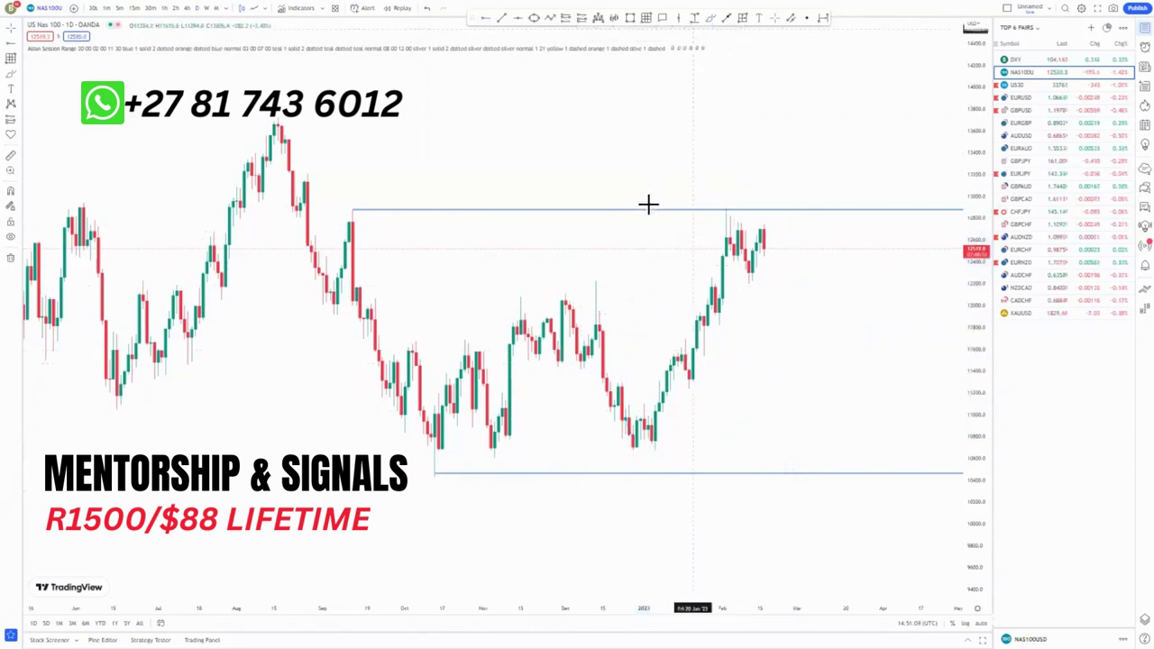
click(595, 281)
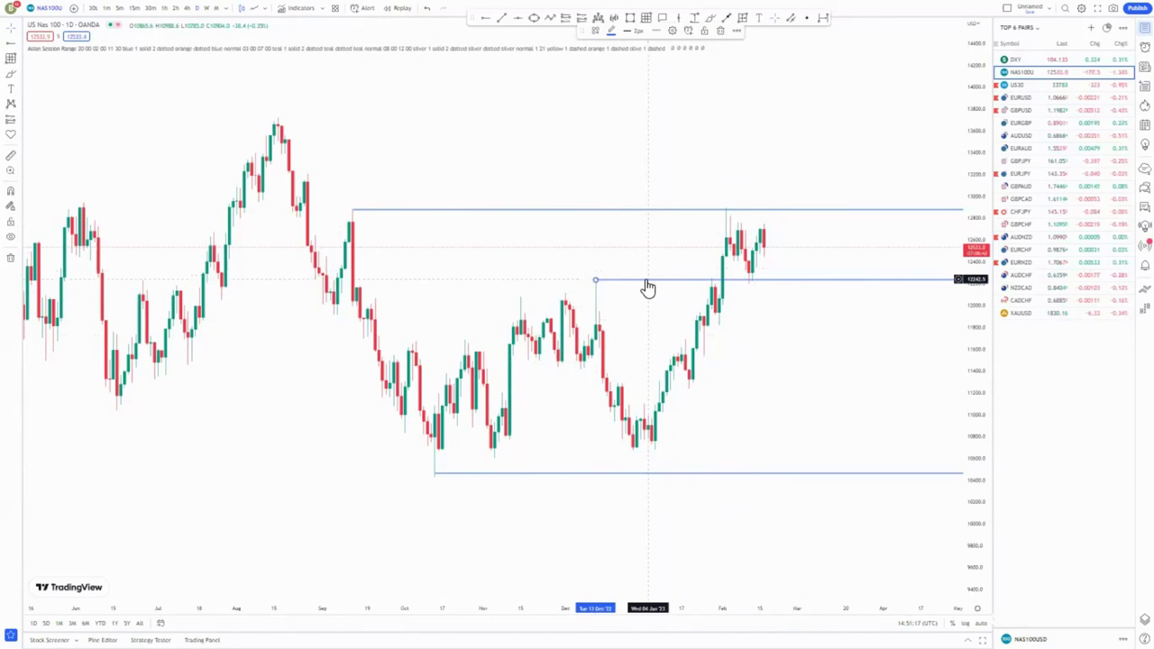
key(Delete)
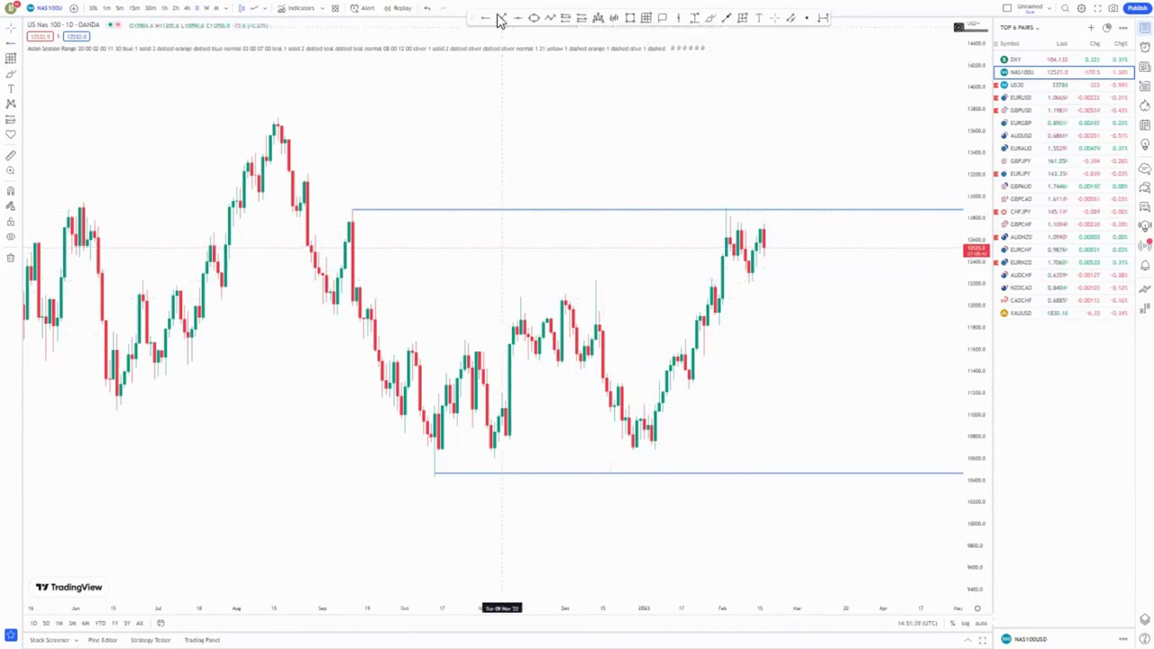
- Draw two rising trend lines enclosing the January–February rally as a channel, and add a horizontal ray at the January low
click(658, 448)
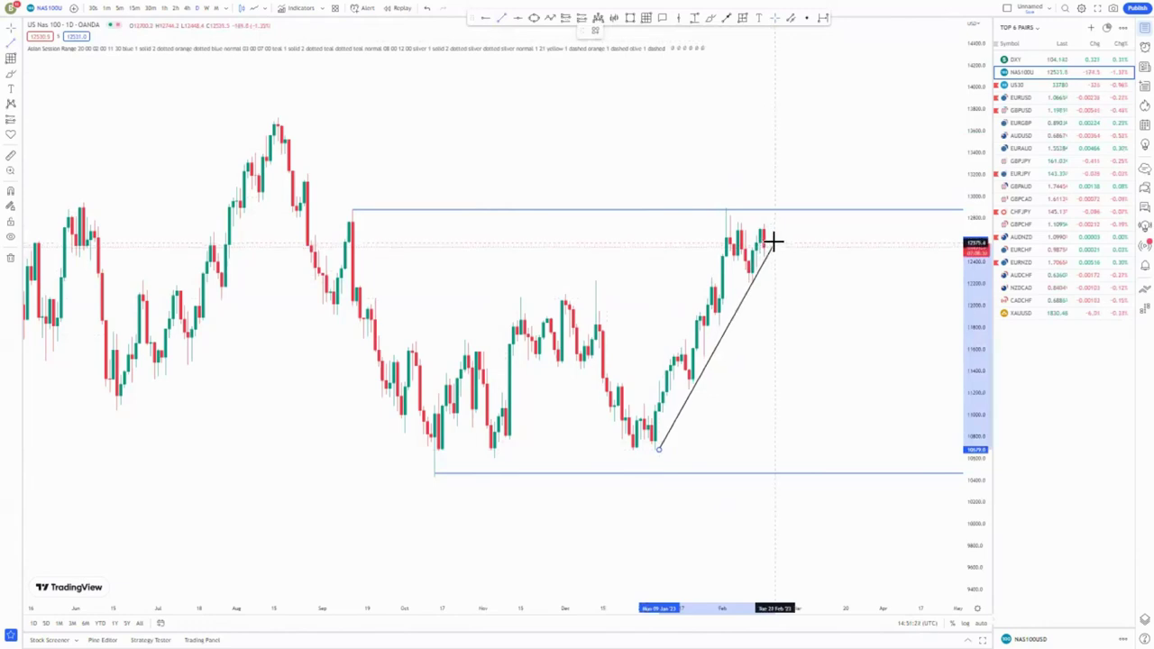
click(774, 242)
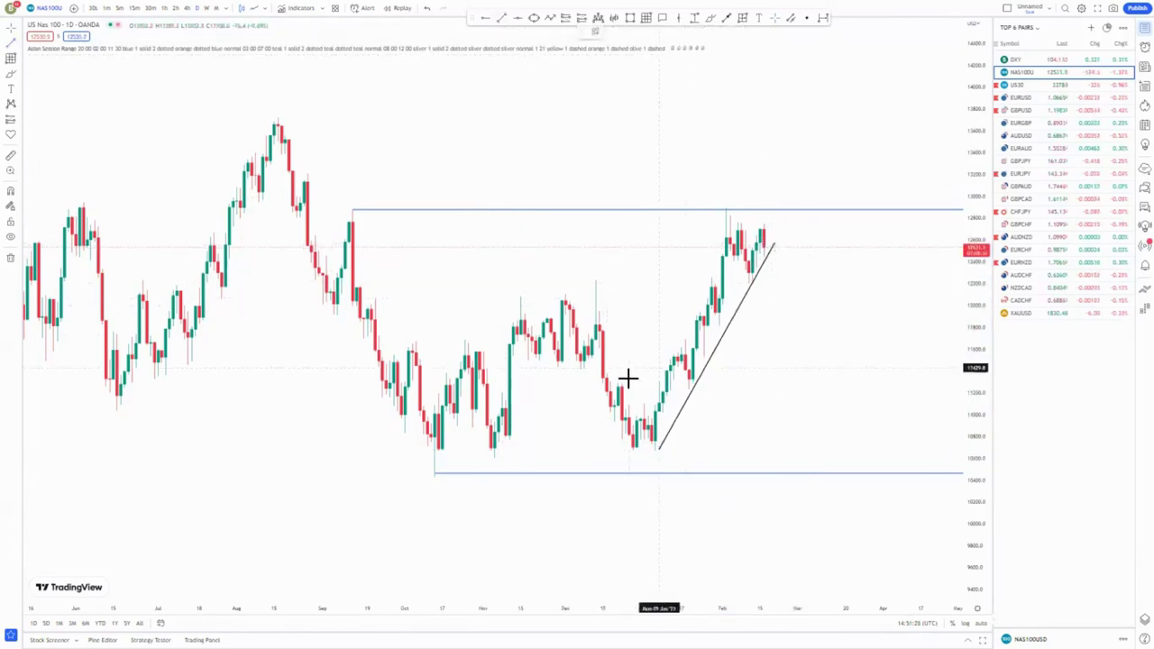
click(727, 208)
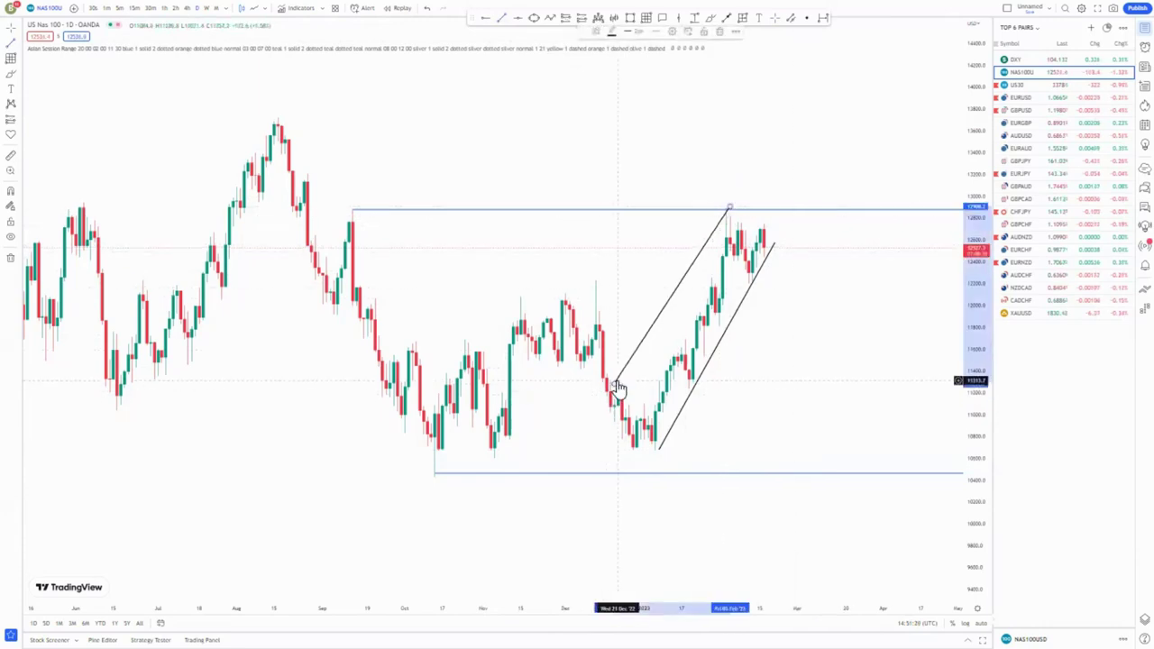
drag(616, 386, 619, 388)
click(723, 407)
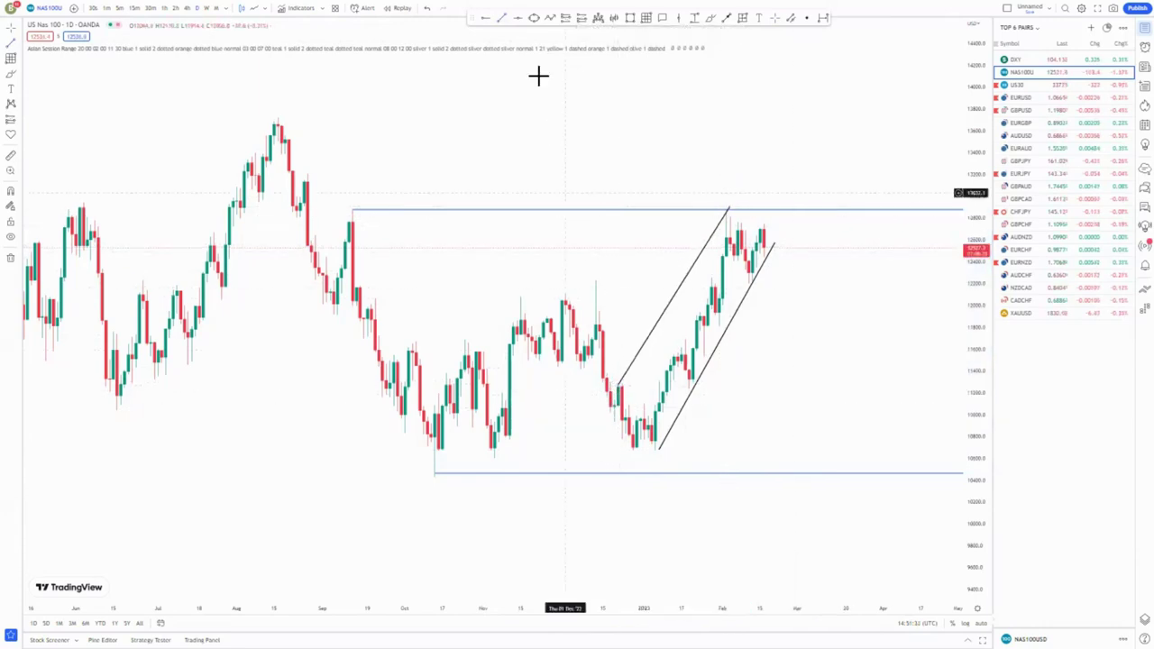
click(655, 448)
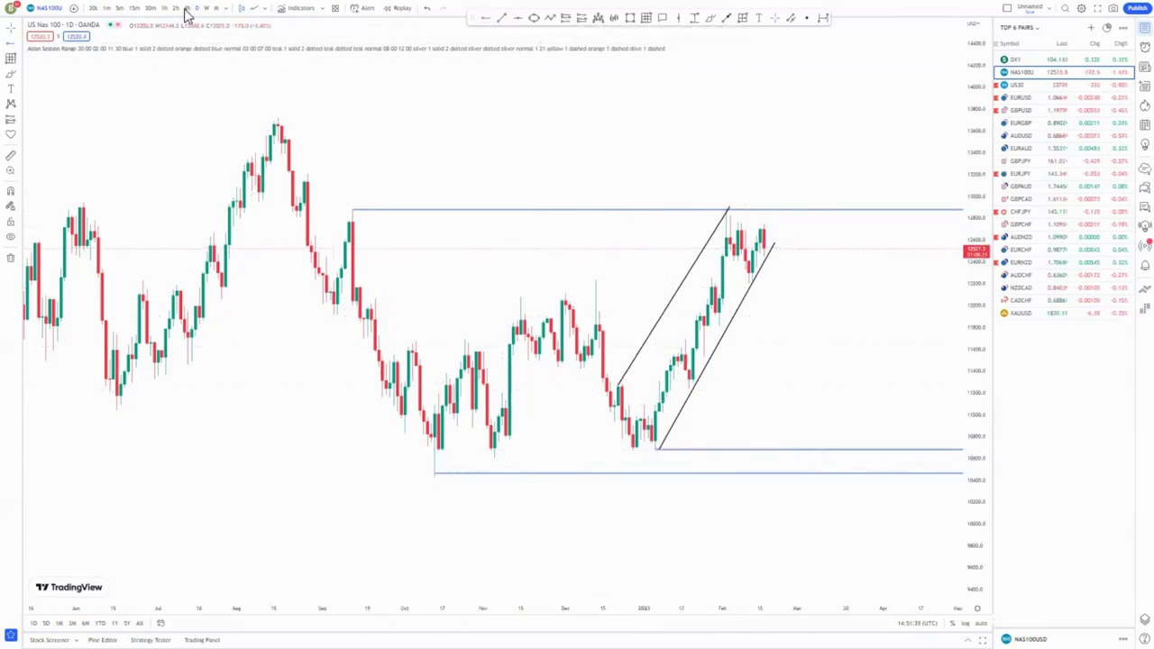
- On the 4-hour chart, draw a thin rectangular zone along the upper horizontal ray, extending forward from the early-February high
scroll(808, 458, down, 4)
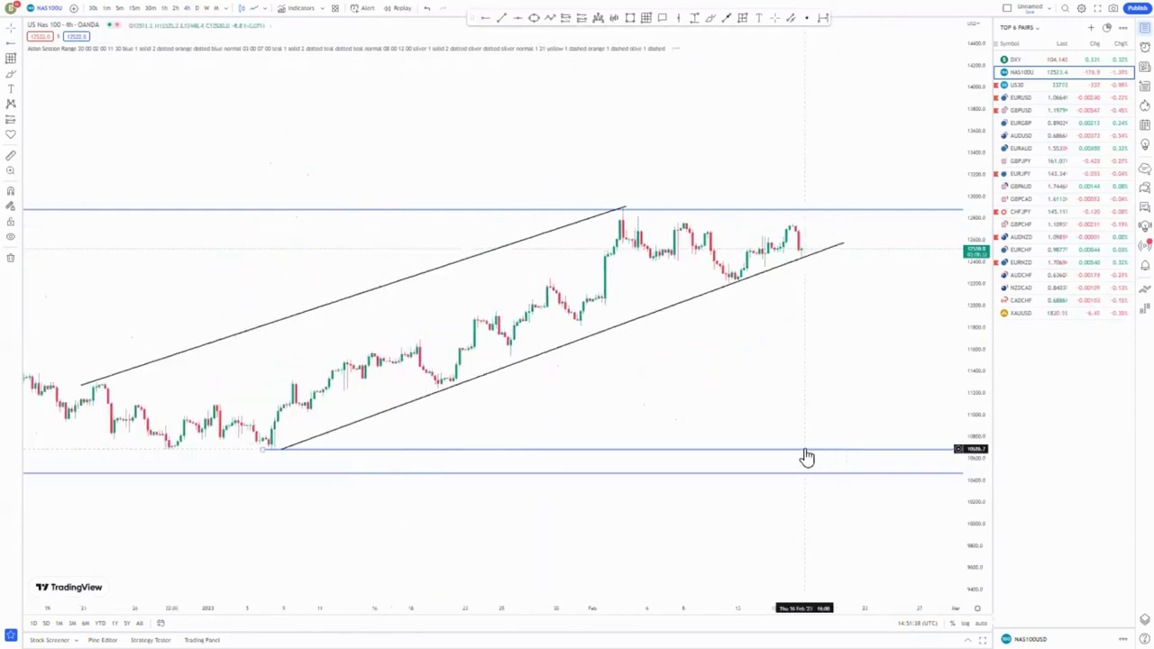
drag(973, 487, 952, 369)
drag(803, 384, 791, 407)
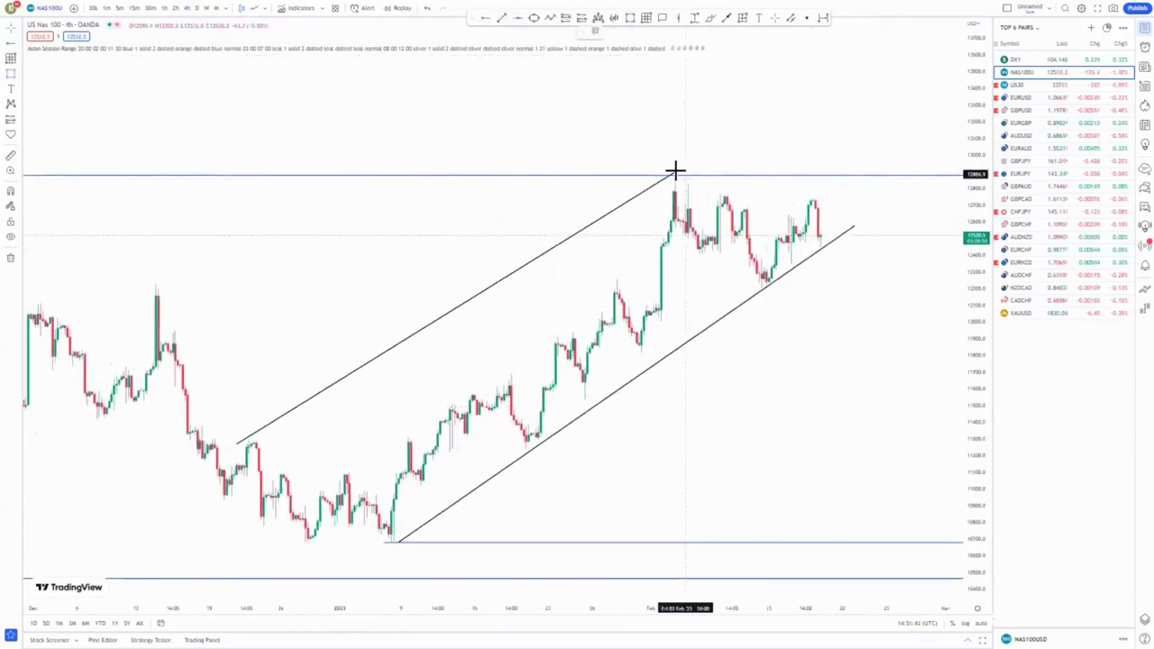
drag(678, 173, 870, 179)
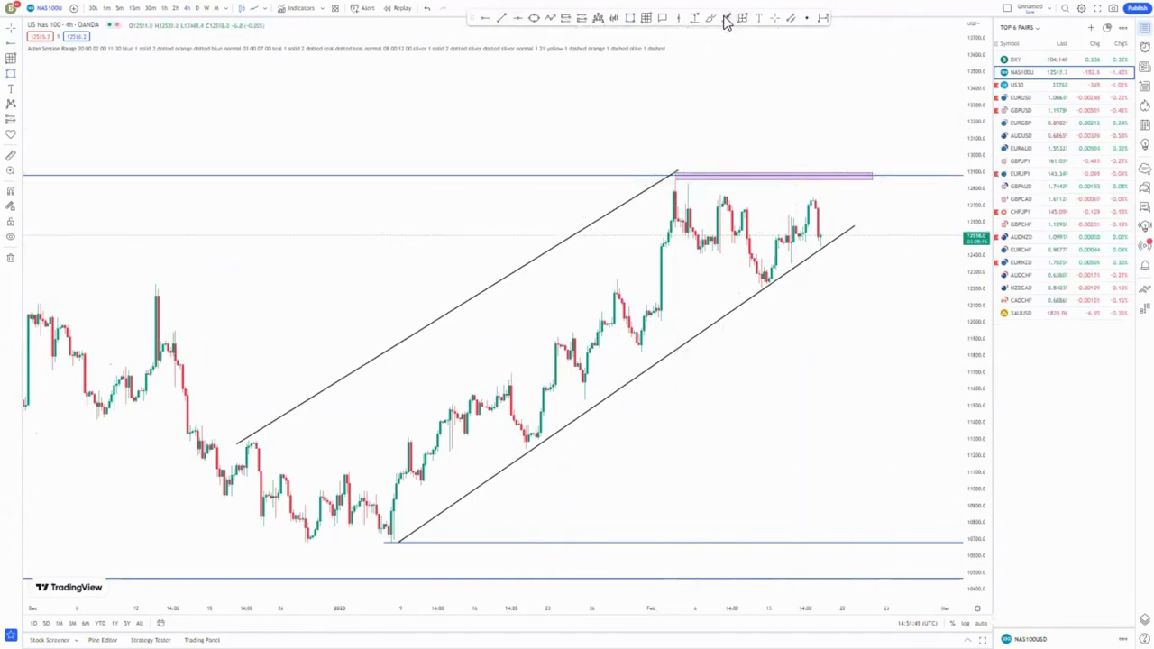
- Draw an arrow from the current price up to the rectangular zone and another from the zone down towards the January-low ray
click(832, 177)
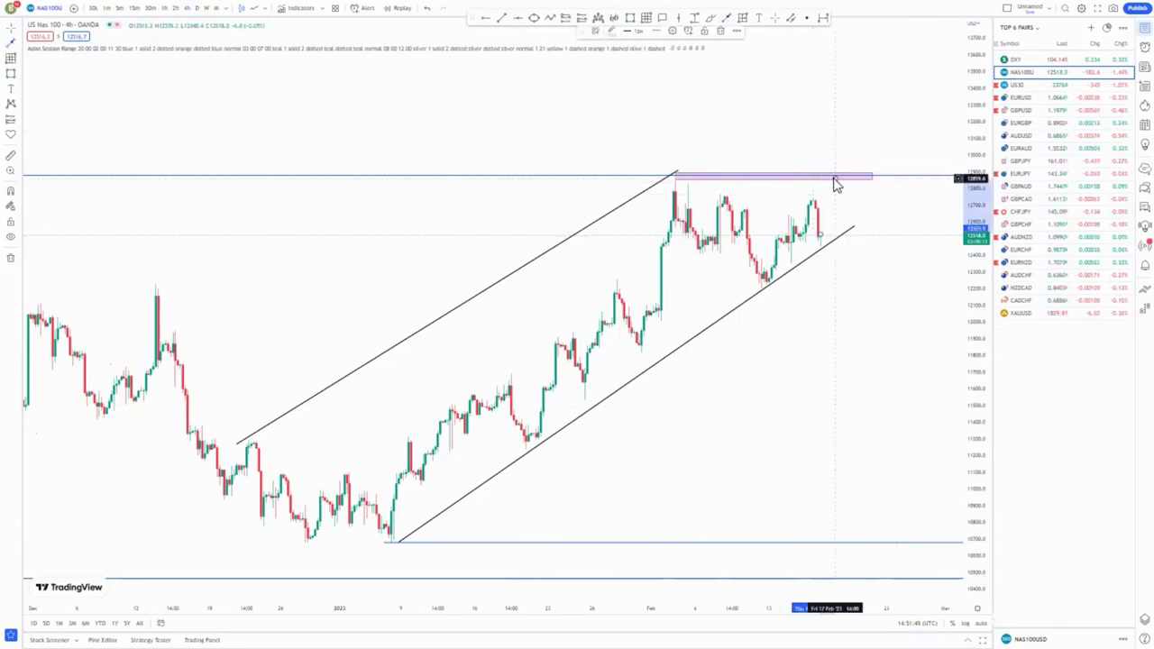
click(606, 32)
click(606, 31)
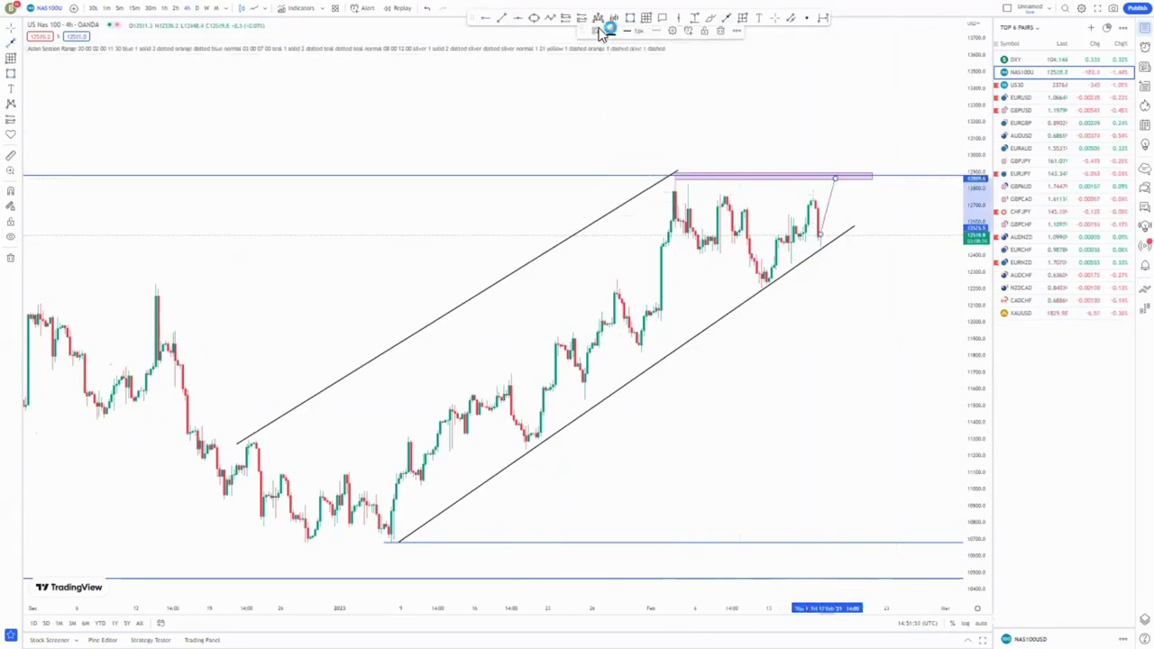
click(723, 19)
click(837, 180)
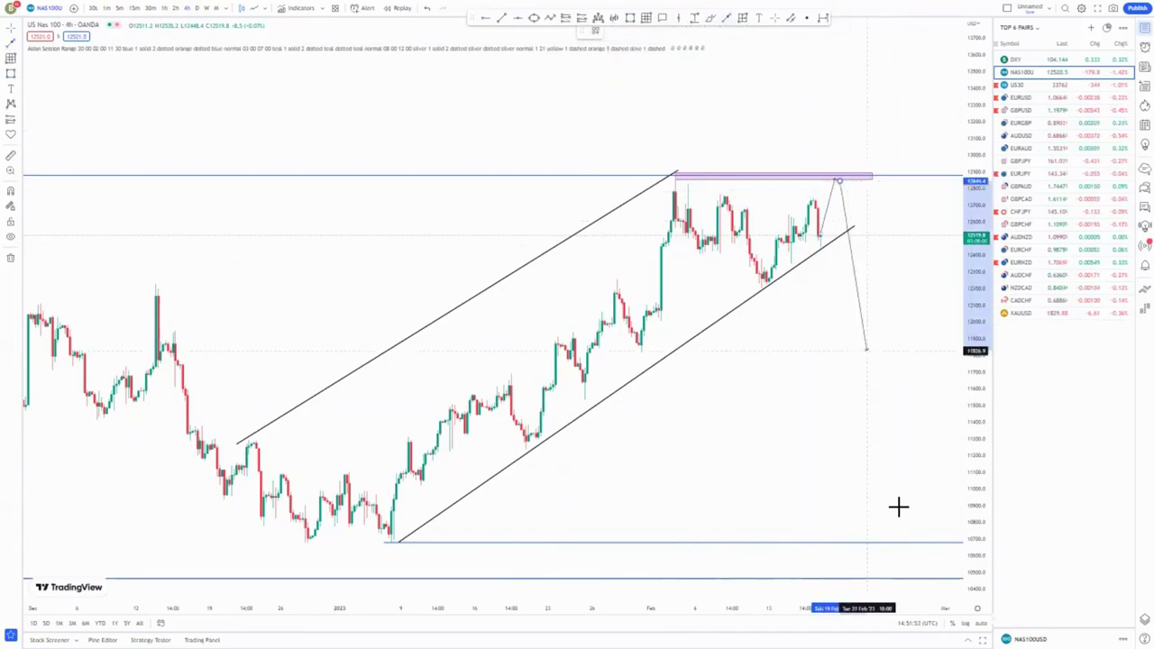
double_click(900, 532)
click(827, 457)
scroll(731, 417, down, 3)
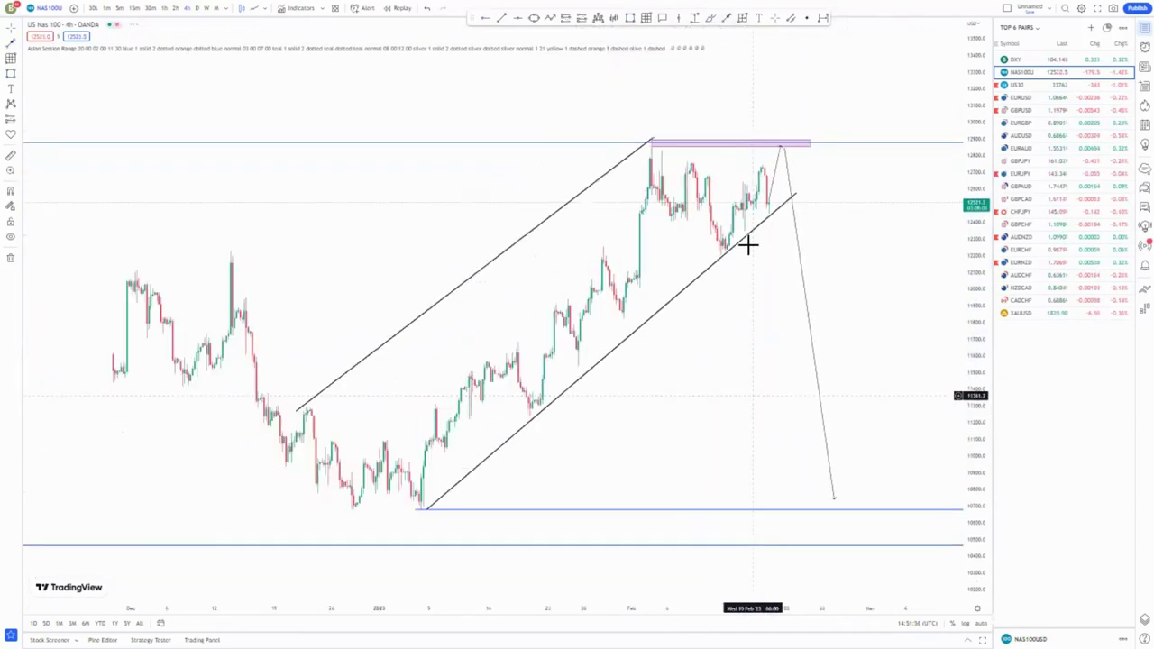
- Delete the downward and upward projection arrows
click(794, 207)
key(Delete)
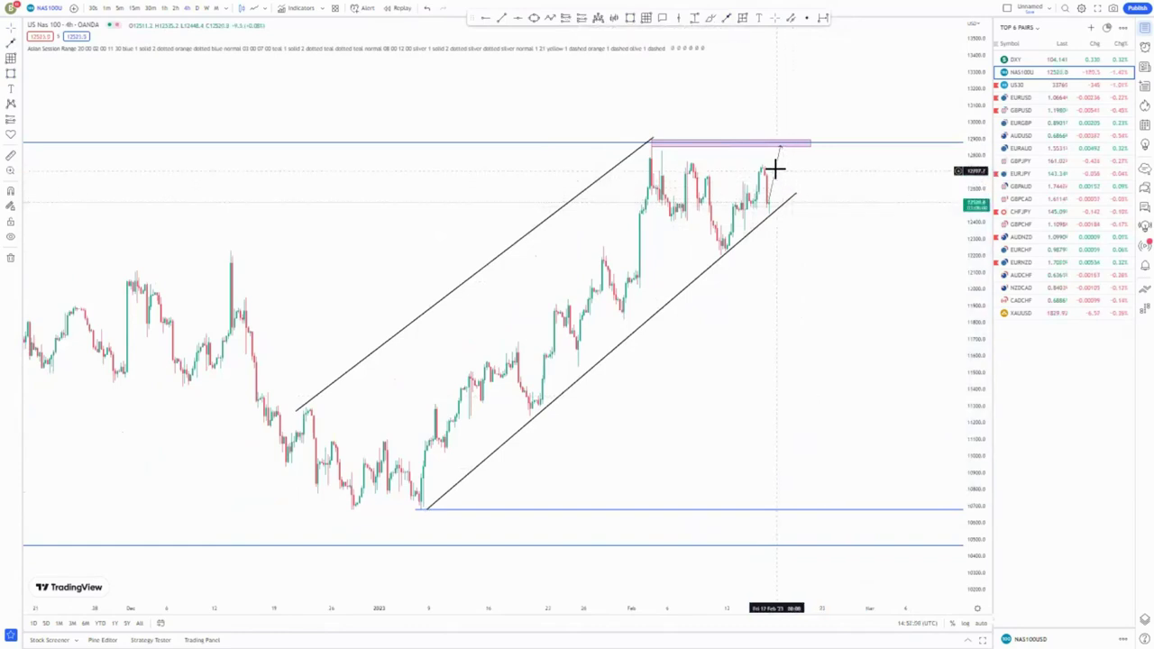
click(775, 170)
key(Delete)
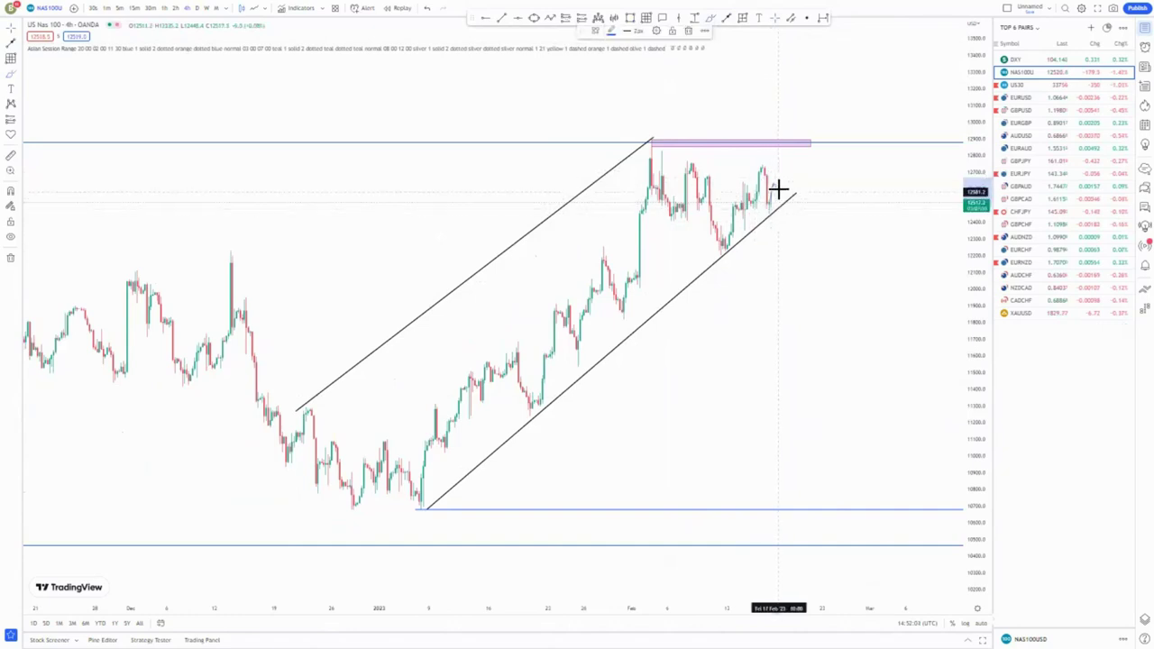
- Sketch a freehand price path up to the rectangular zone with a circled pattern beside it, and delete the brush strokes
mouse_move(777, 191)
mouse_down()
mouse_move(784, 167)
mouse_move(800, 167)
mouse_move(869, 363)
mouse_up()
click(688, 31)
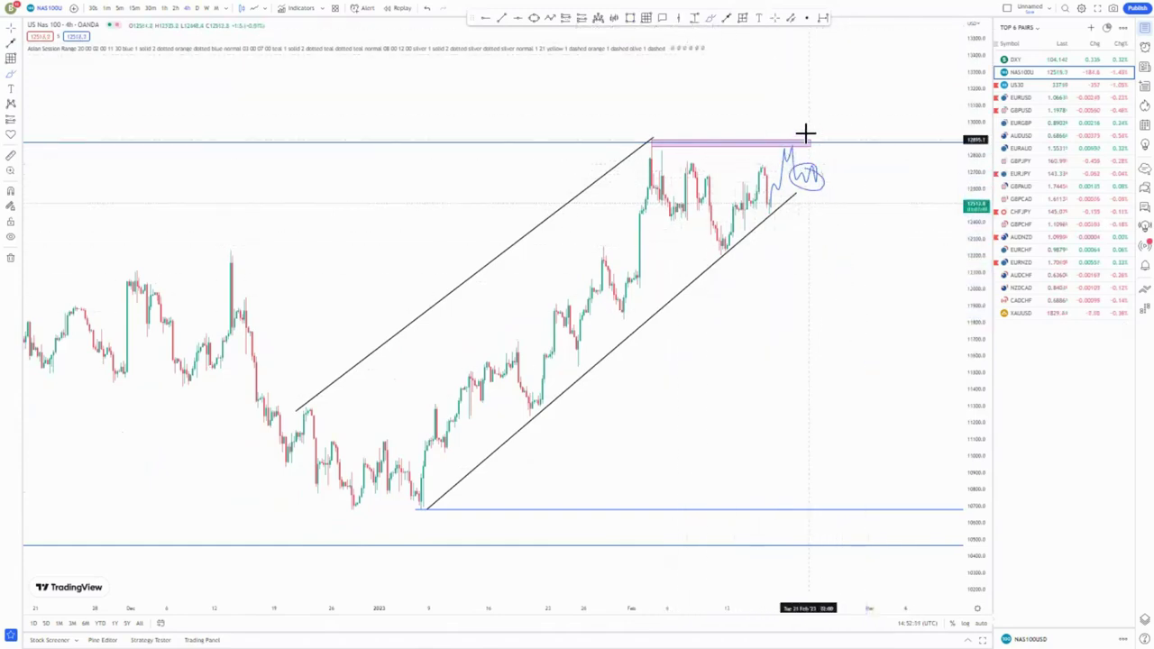
click(813, 176)
key(Delete)
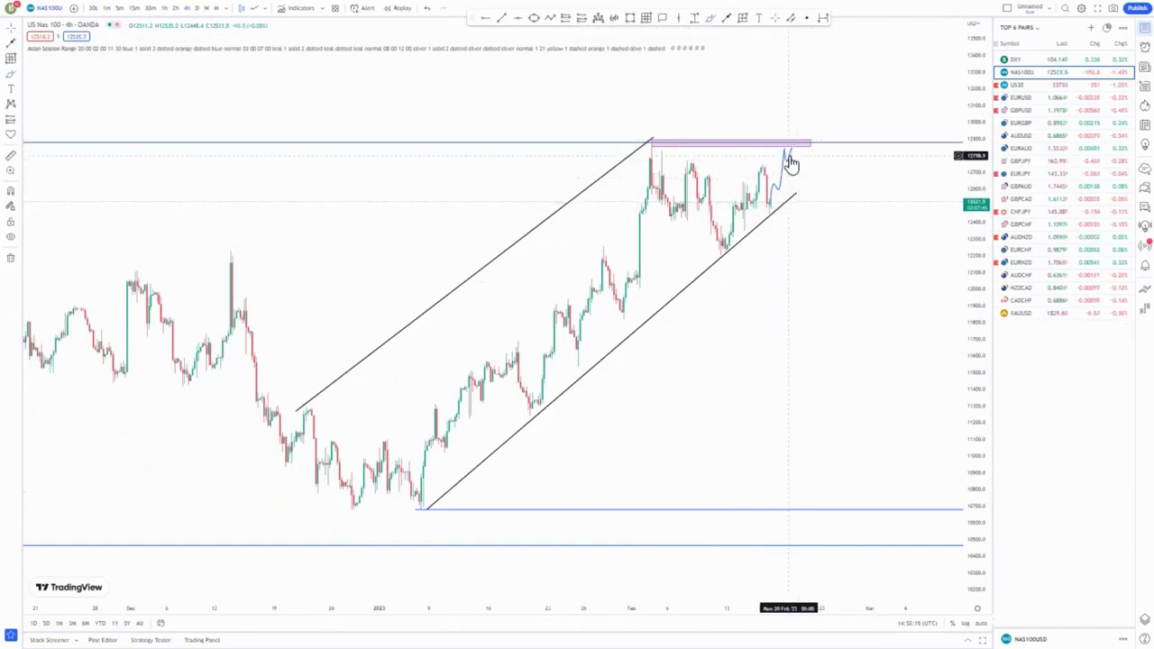
click(791, 162)
key(Delete)
- On the 2-hour chart, draw a small rising channel with trend lines above and below the mid-February price swing
click(176, 9)
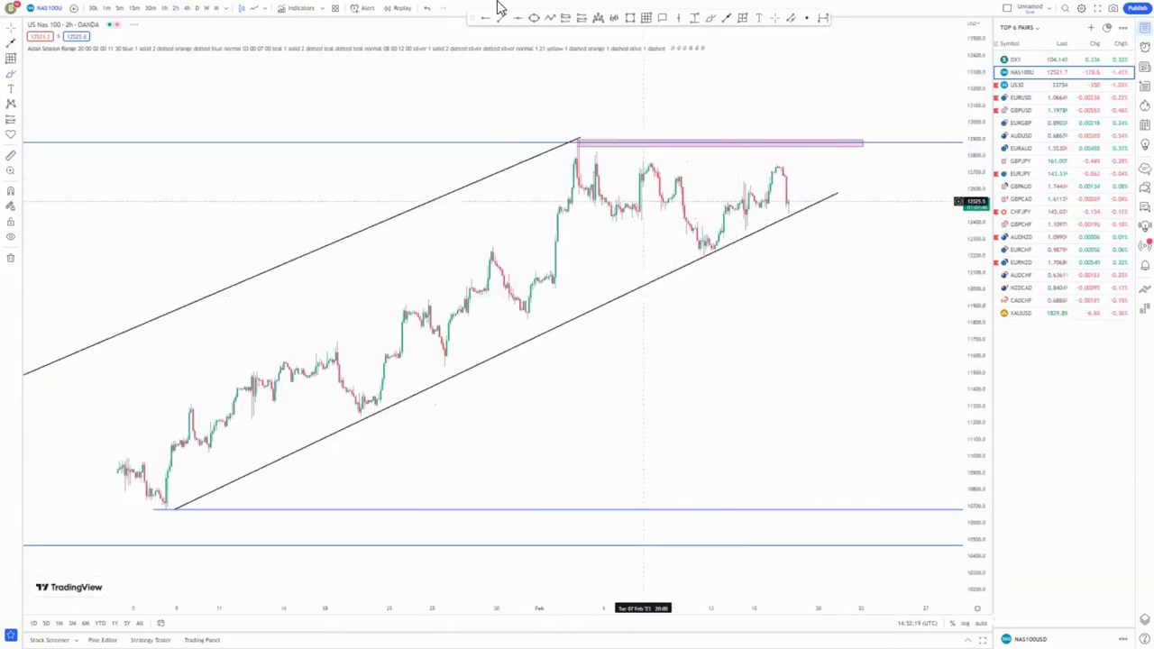
click(683, 196)
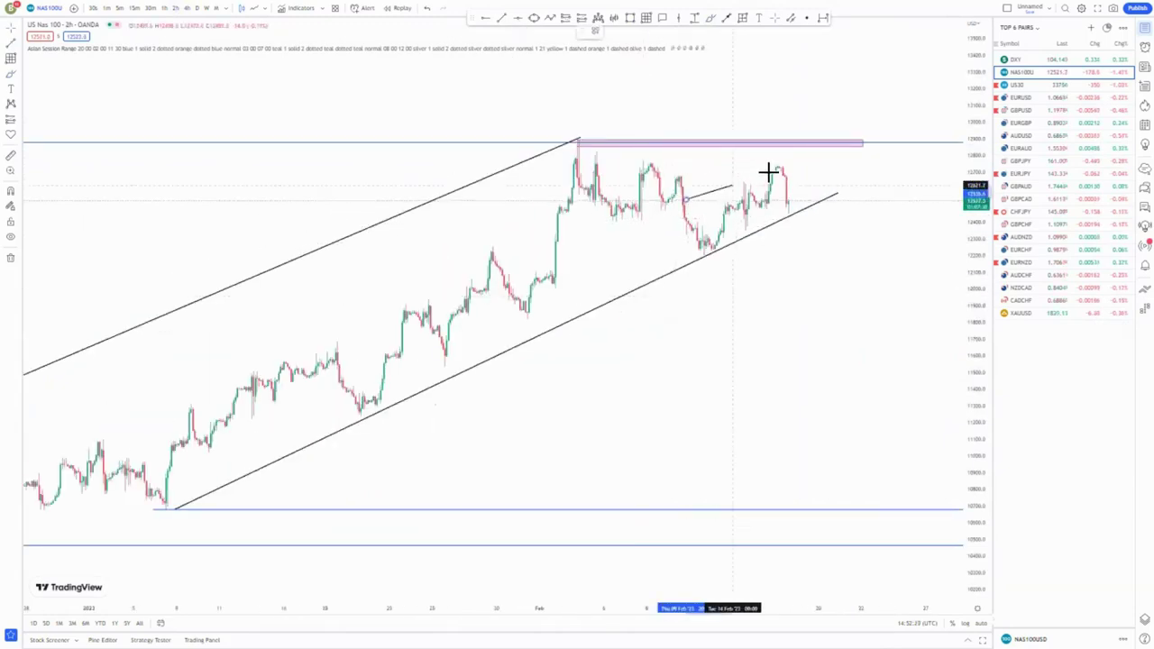
click(788, 160)
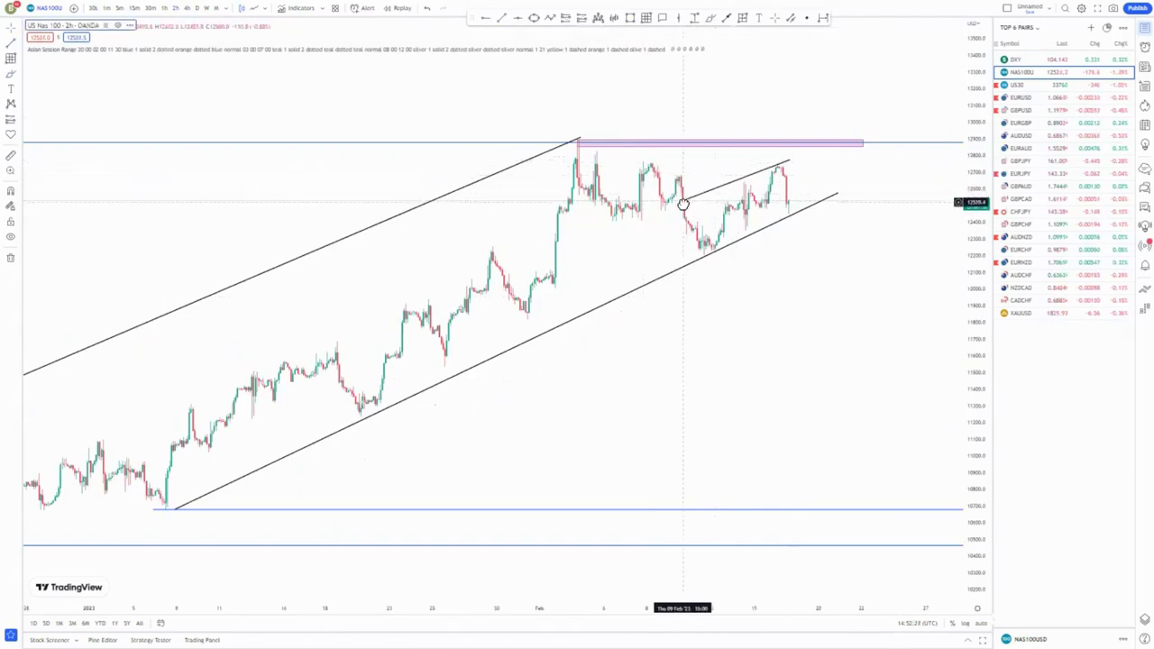
drag(690, 205, 687, 216)
click(756, 278)
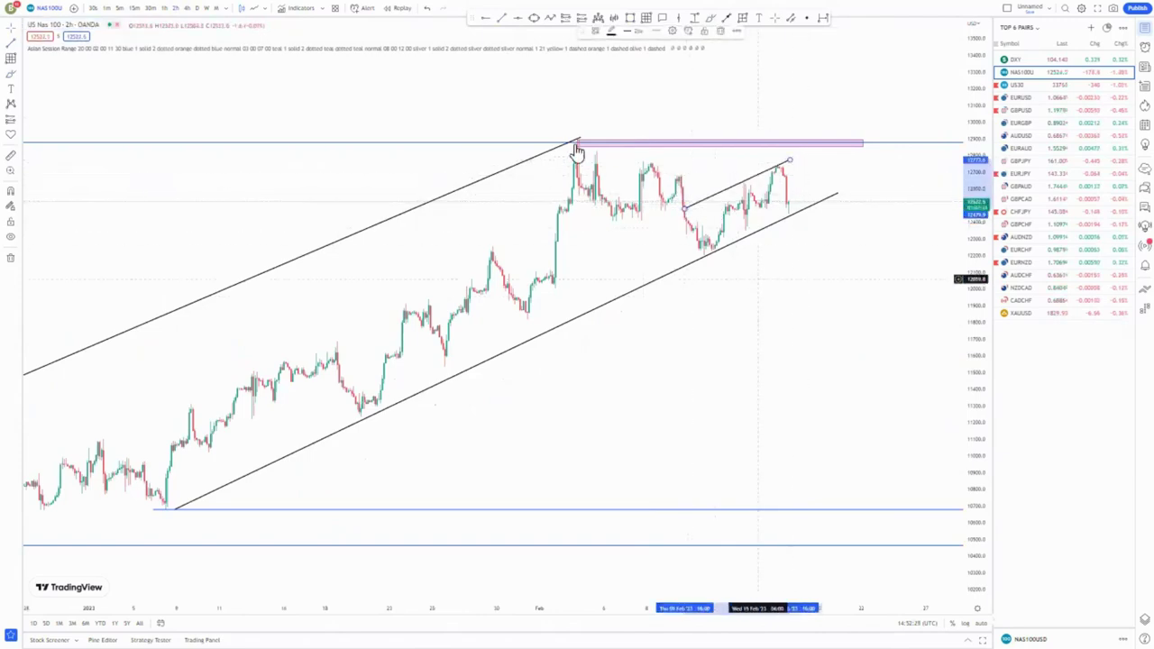
click(710, 250)
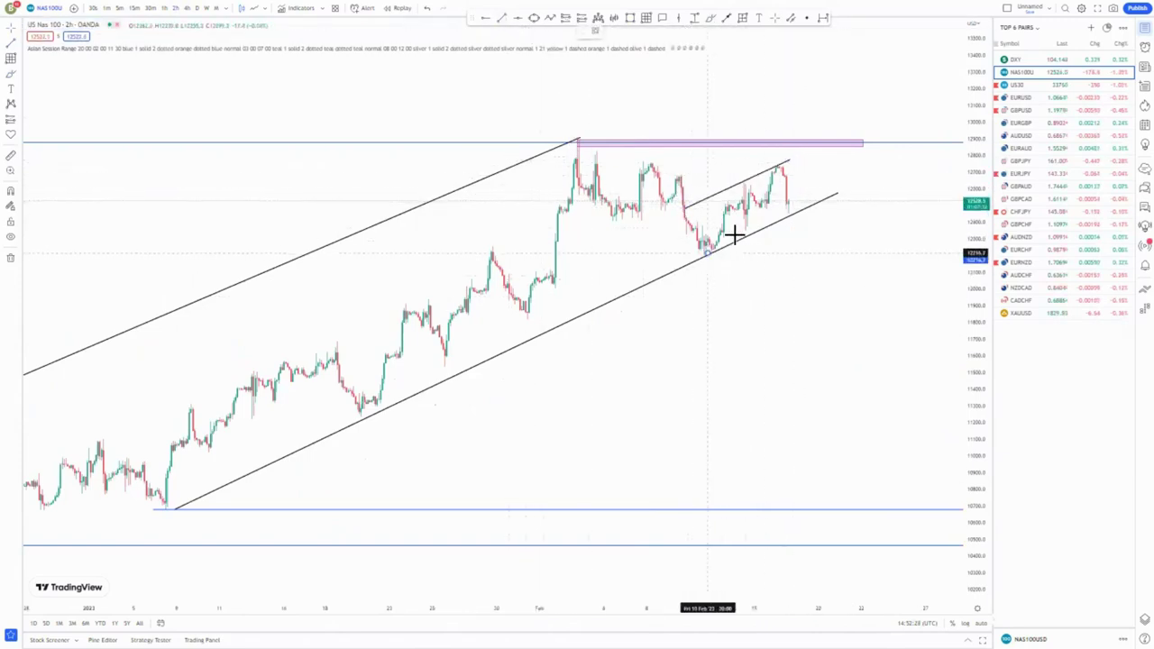
click(795, 209)
click(818, 250)
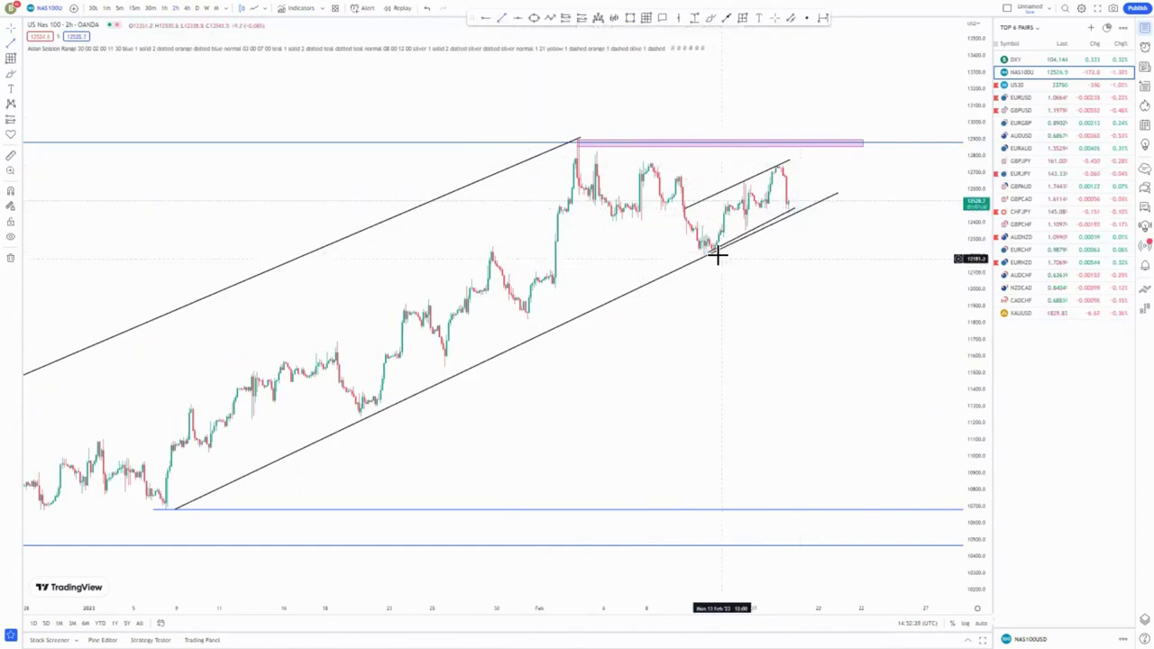
- Shorten the large channel's lower line to end before the small channel, and move its upper line's start to the late-December high
scroll(837, 225, down, 3)
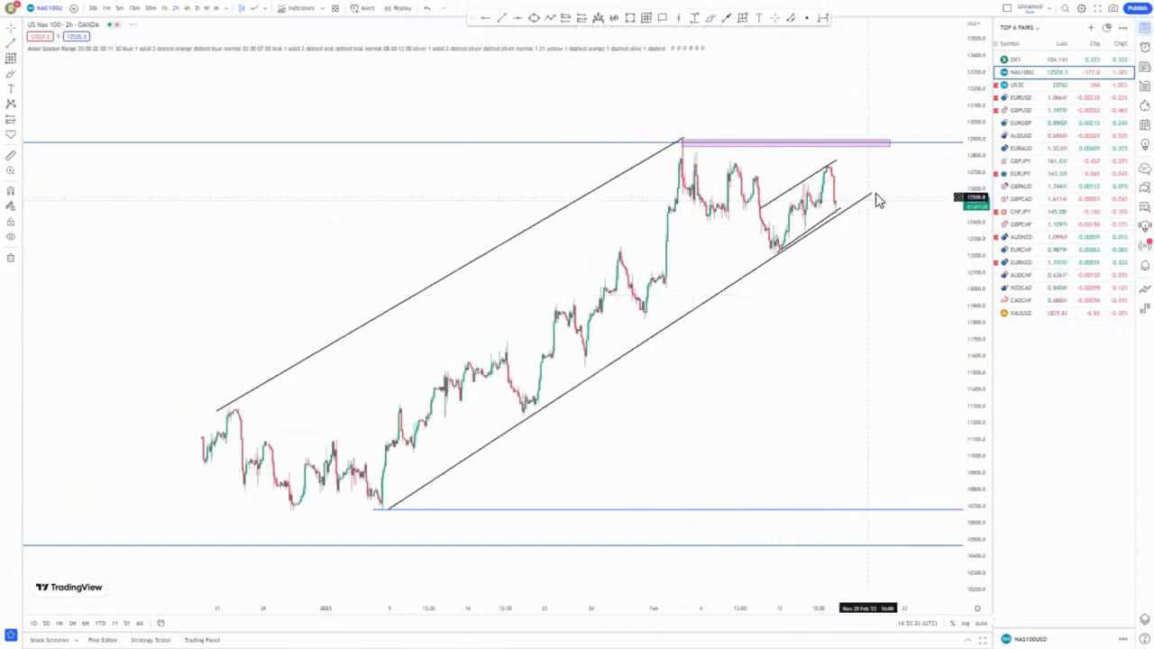
drag(869, 197, 748, 265)
click(282, 338)
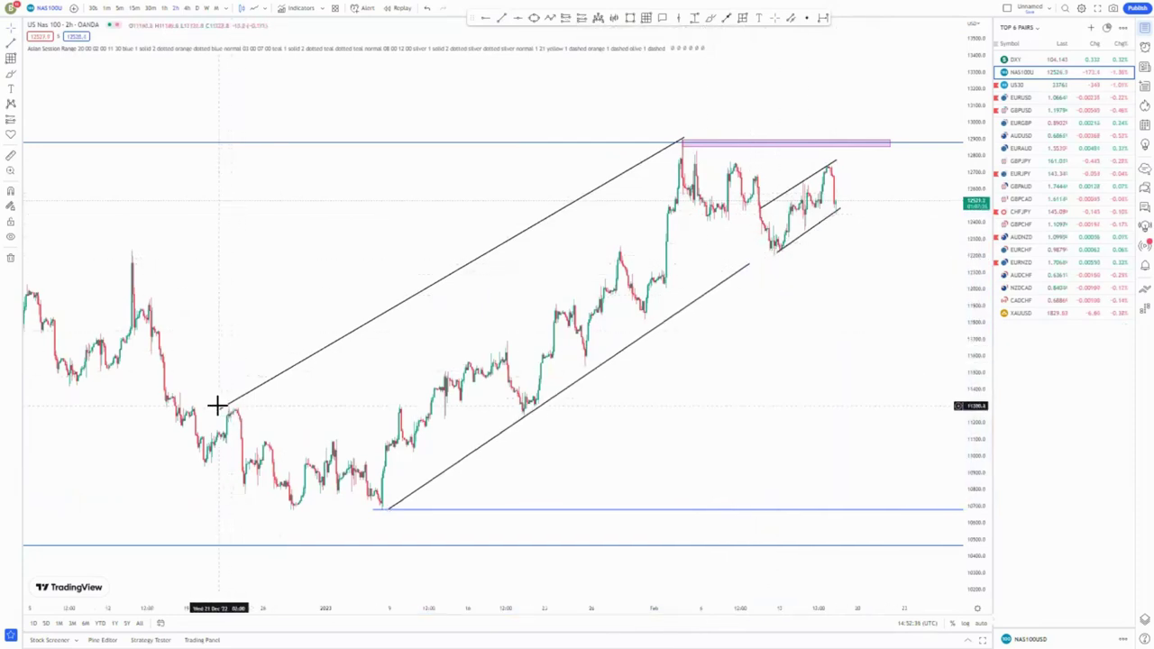
drag(217, 416, 261, 448)
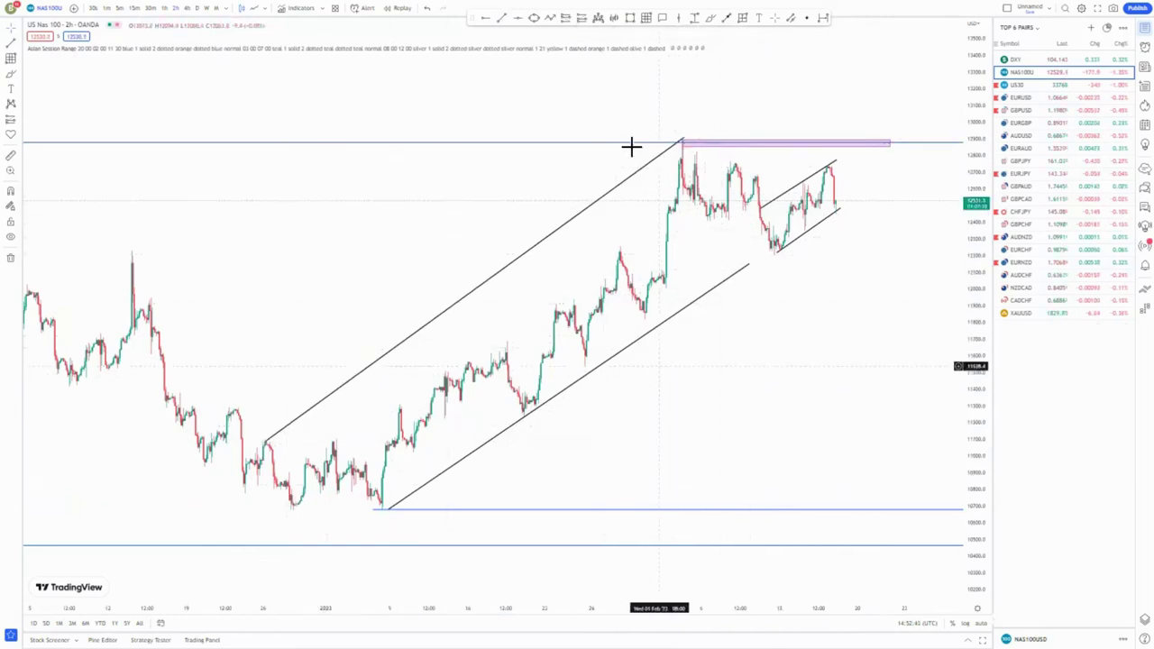
- Draw a steeper upper trend line from the late-January swing high to the February peak, and a lower one rising from the late-January low
click(569, 302)
click(683, 140)
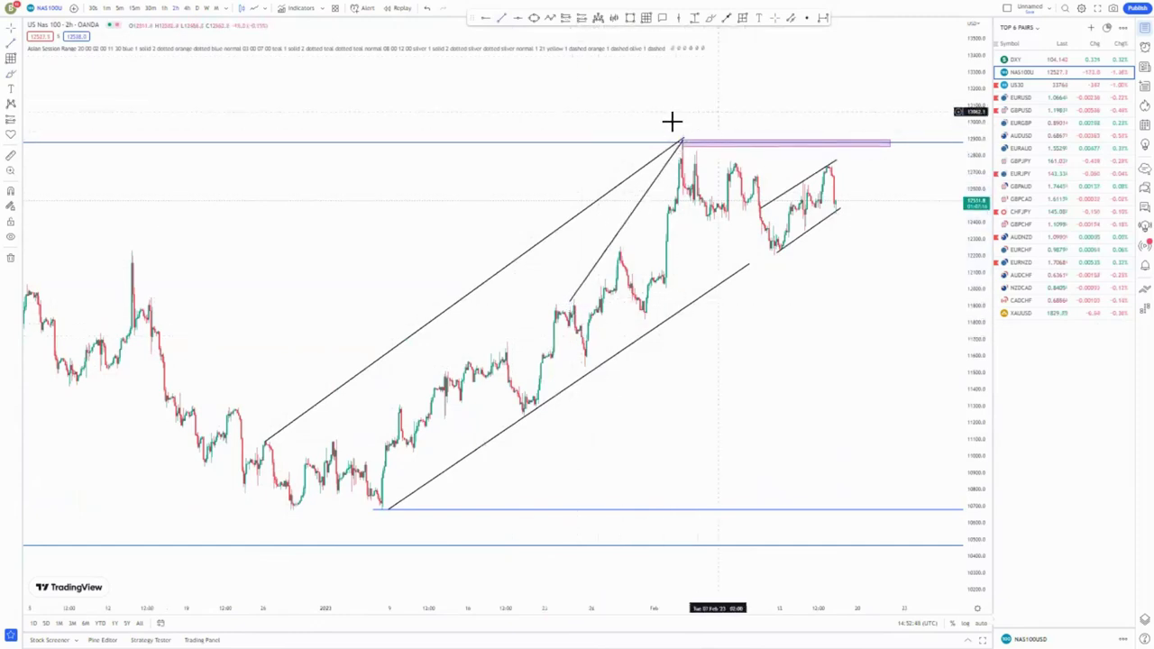
click(587, 362)
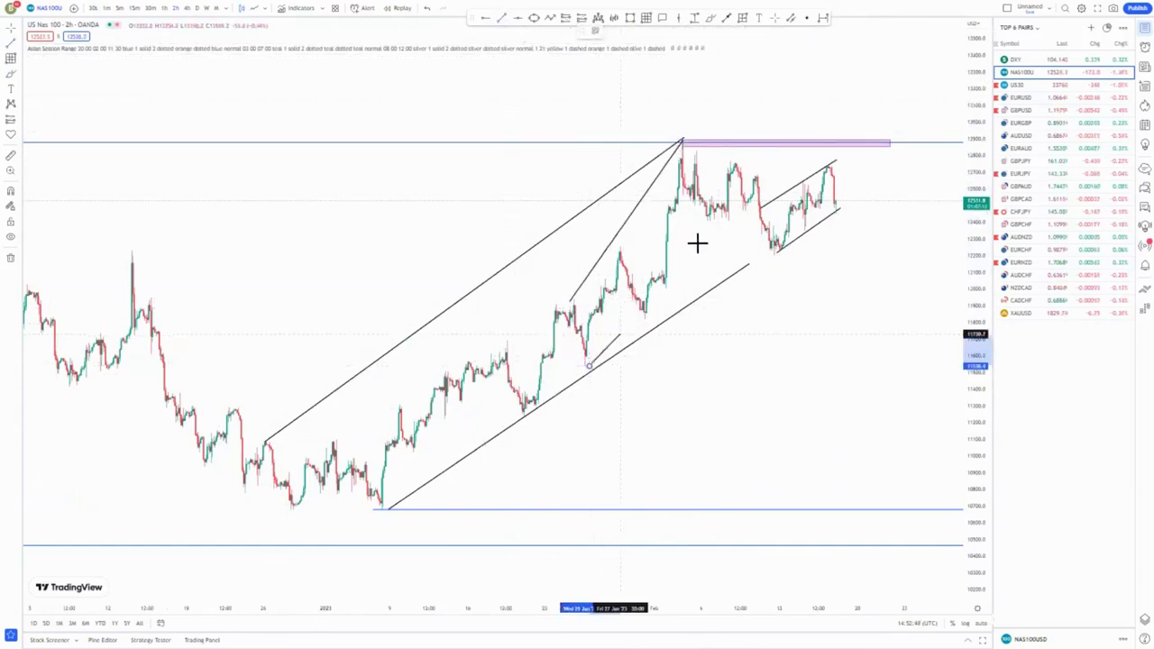
click(742, 207)
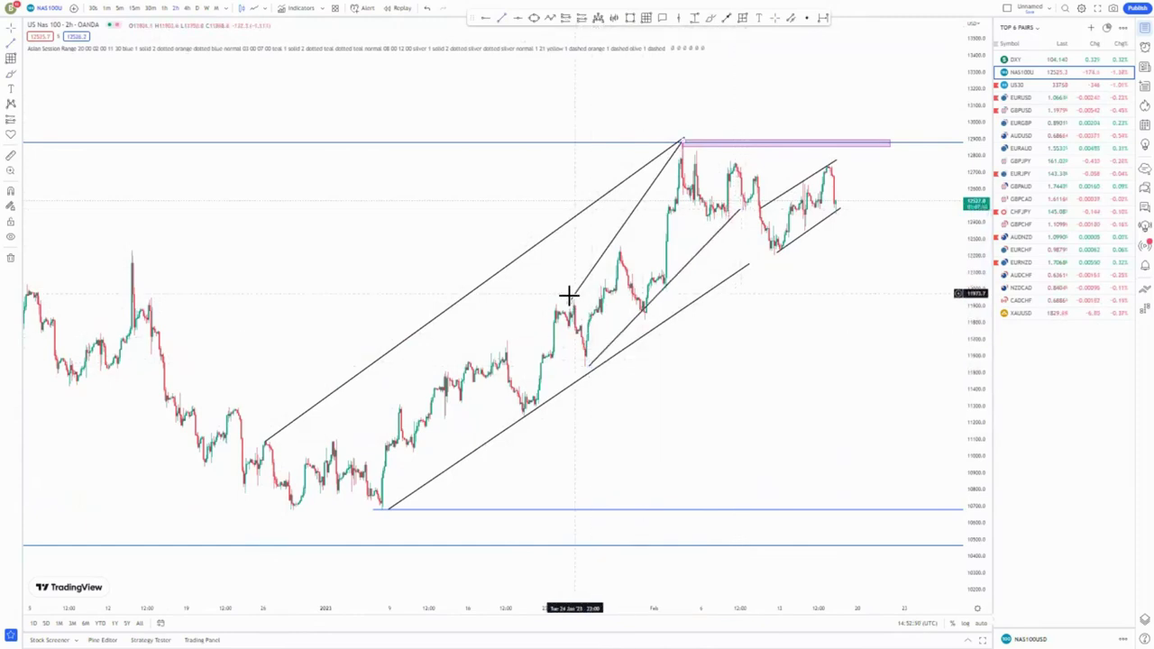
- Move the steeper upper trend line's start to the earlier late-January high and shift the steeper lower line's start slightly forward in time
drag(570, 300, 555, 304)
click(613, 379)
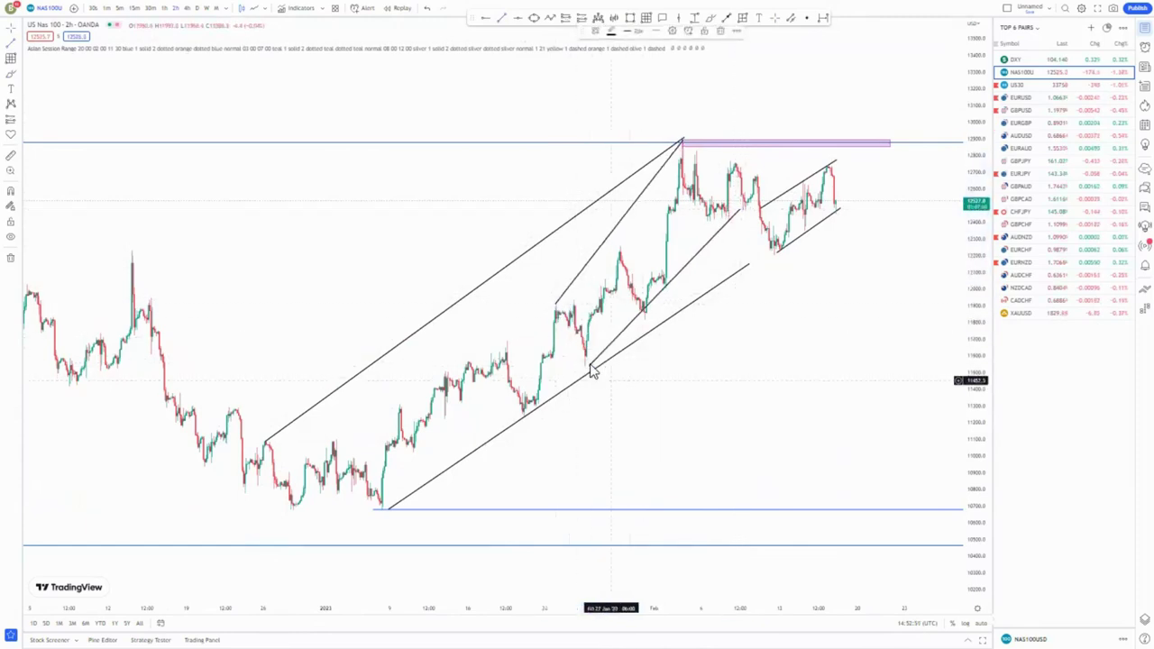
drag(592, 371, 606, 377)
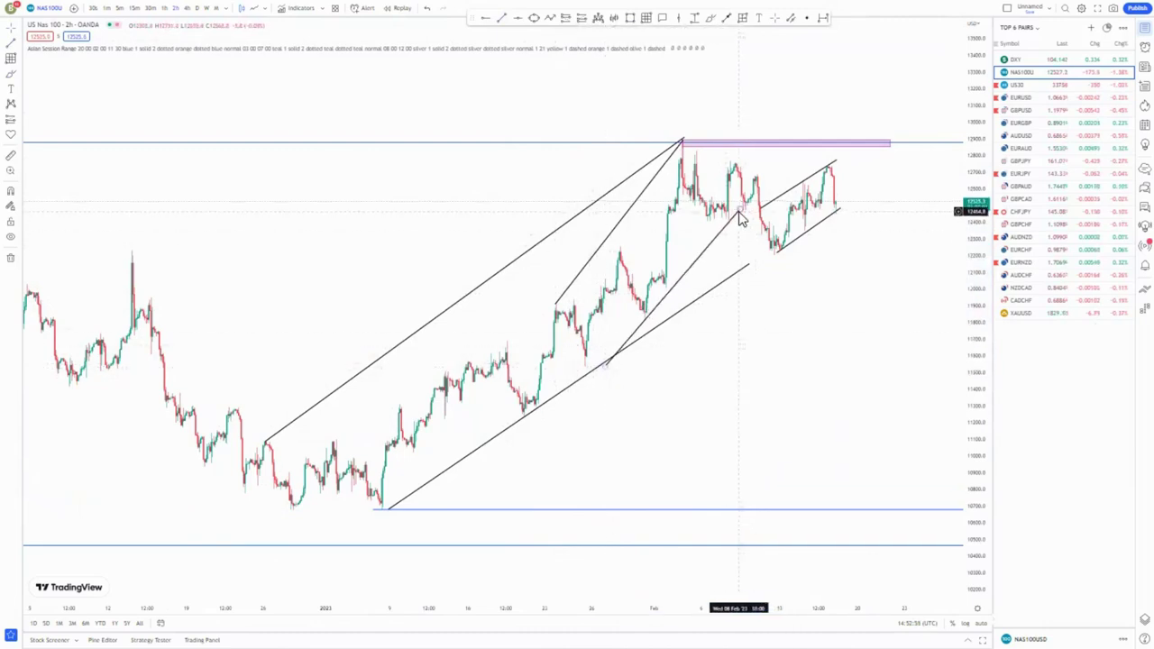
- Sketch a freehand path from the February peak through the recent swings and sharply down below the channels, and delete the brush stroke
click(680, 141)
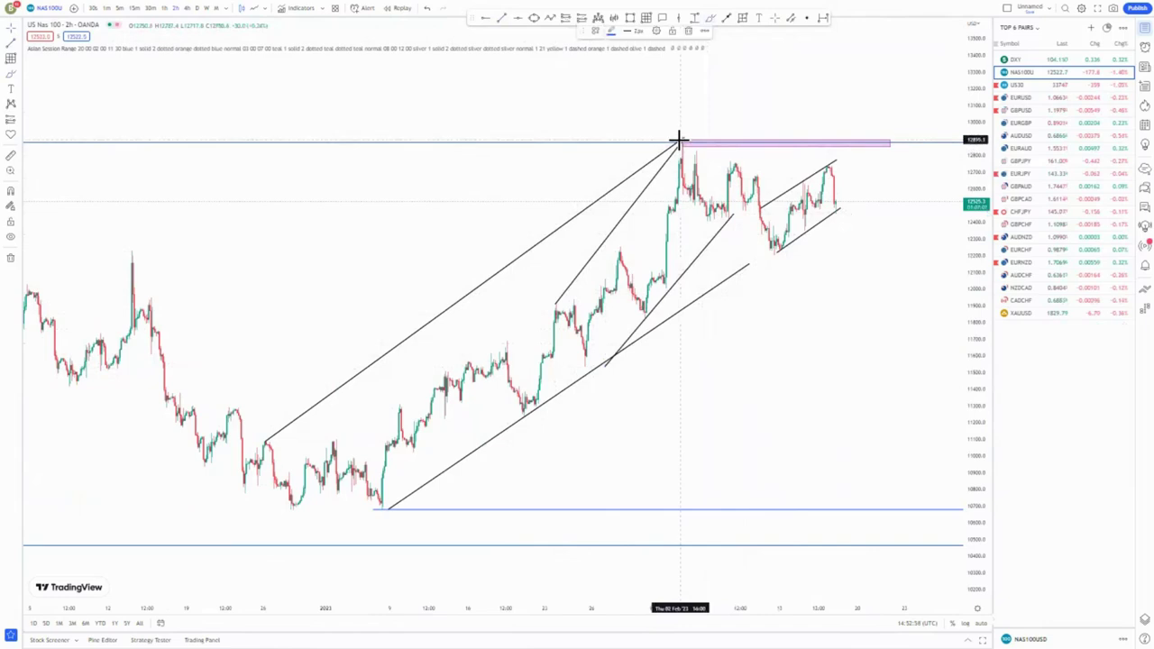
click(705, 214)
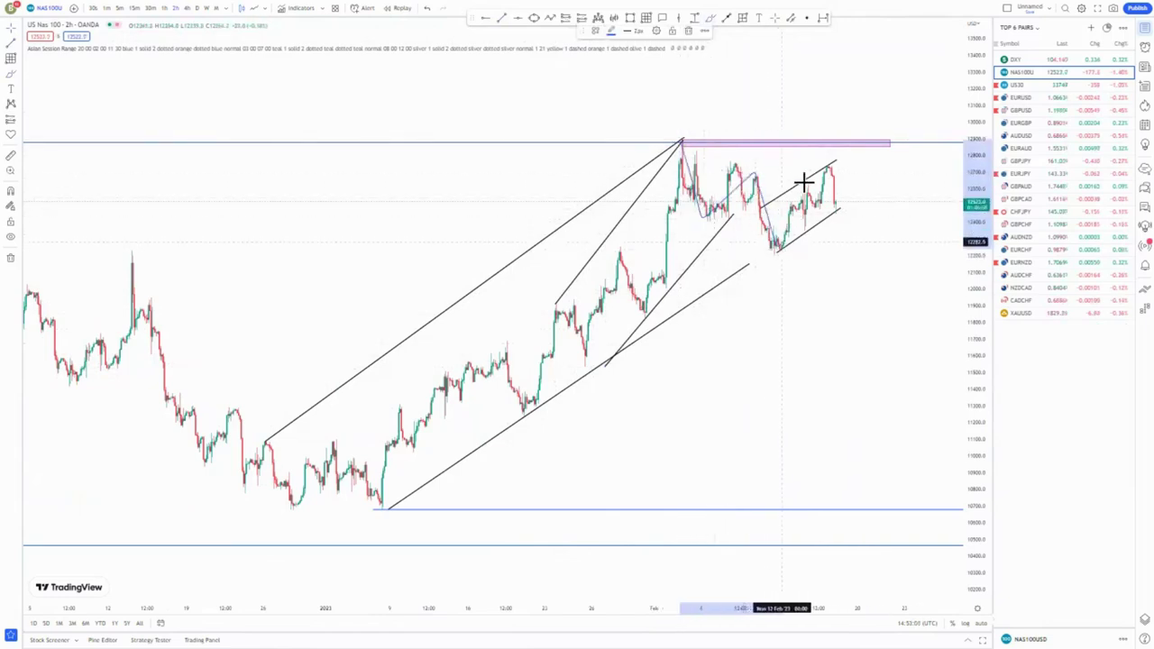
drag(835, 236, 855, 378)
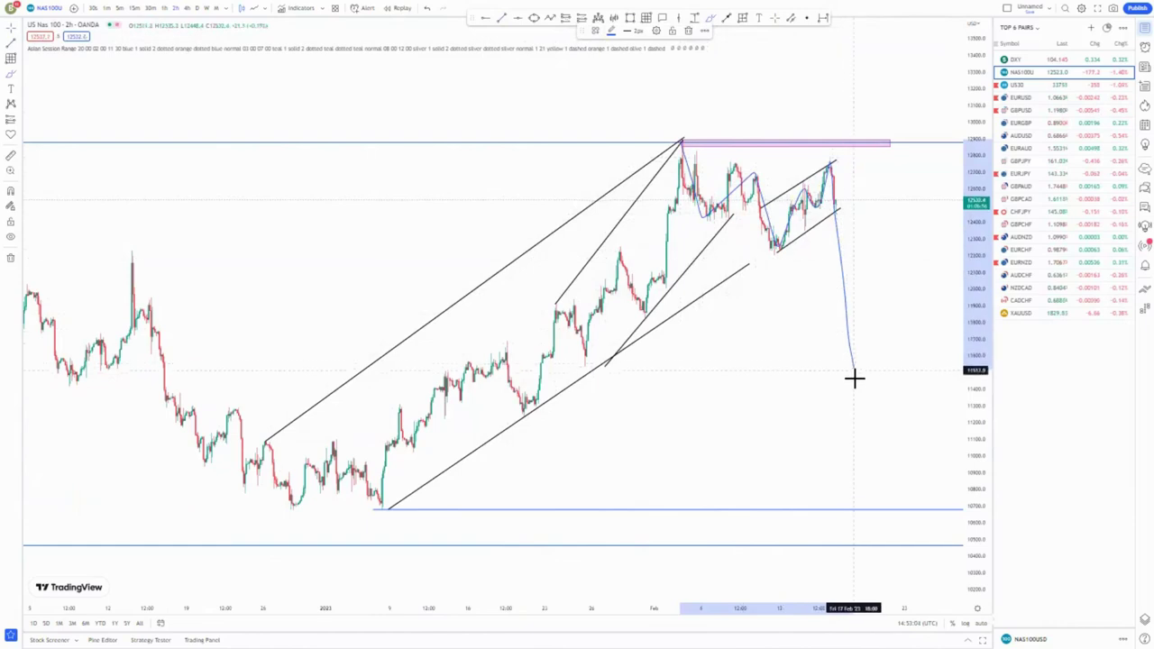
click(687, 30)
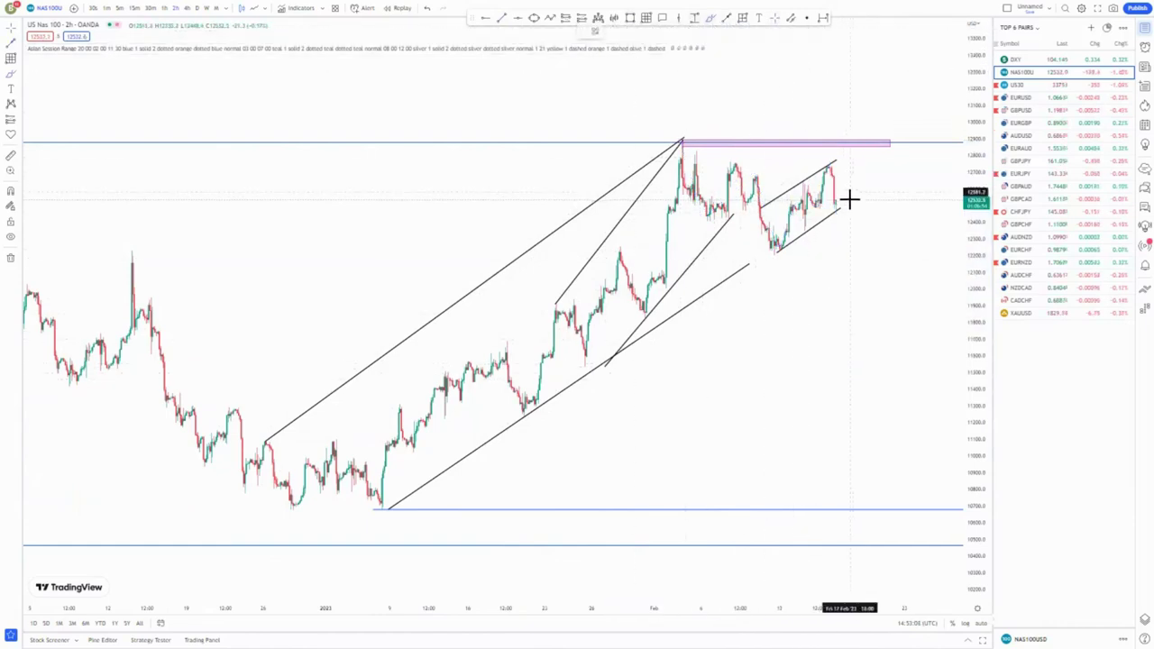
- Draw an arrow from the latest price up to the purple resistance zone and adjust its line thickness
click(857, 144)
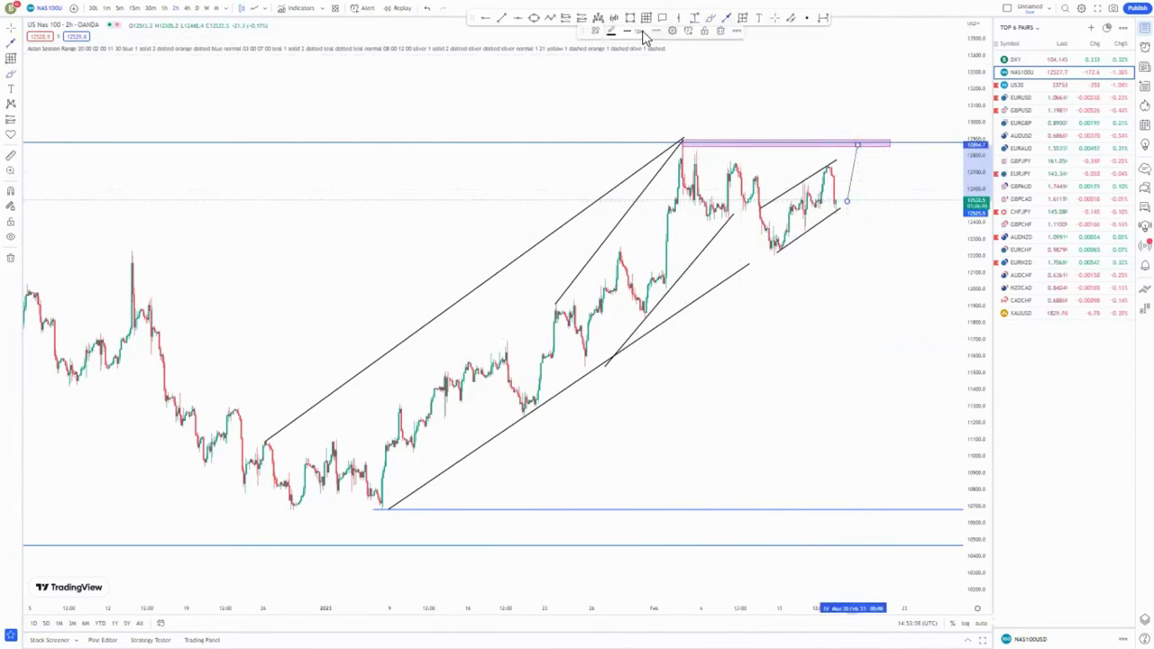
click(637, 60)
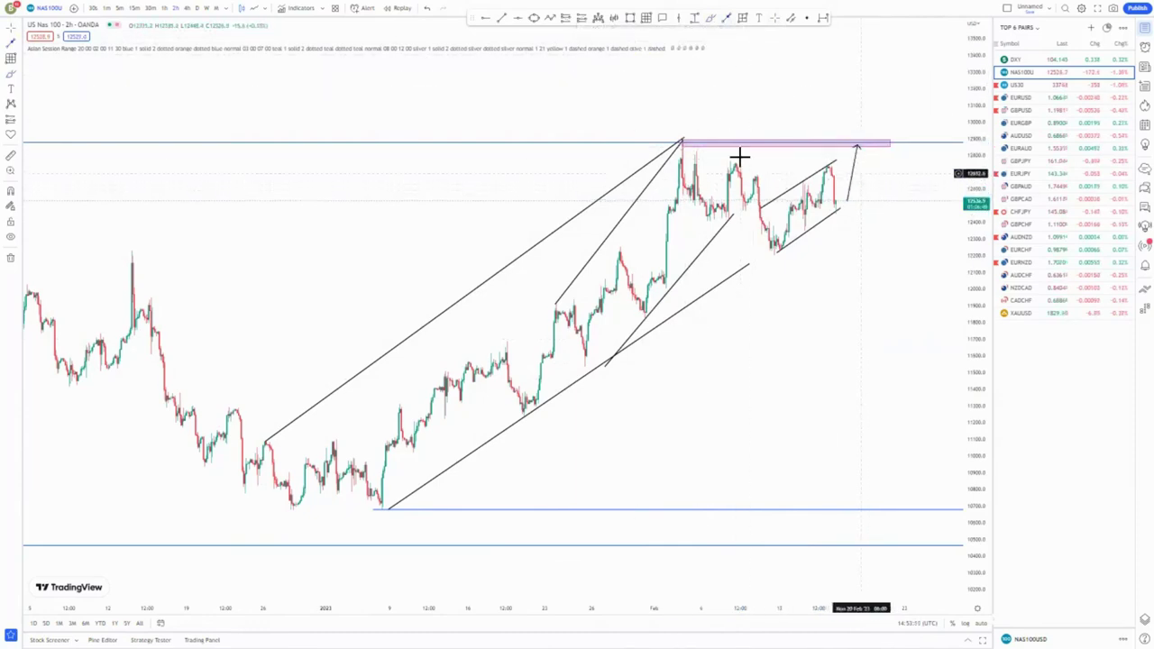
- Circle the February peak and the upward arrow's tip freehand at the resistance zone, and delete both circles
click(685, 140)
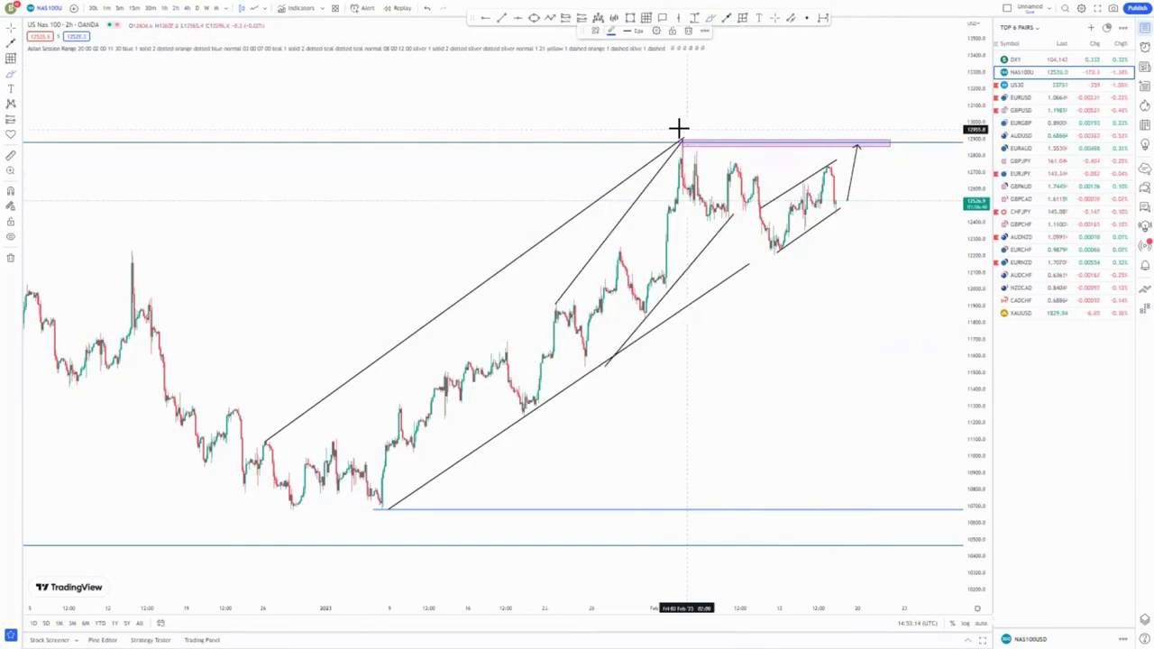
drag(851, 134, 853, 135)
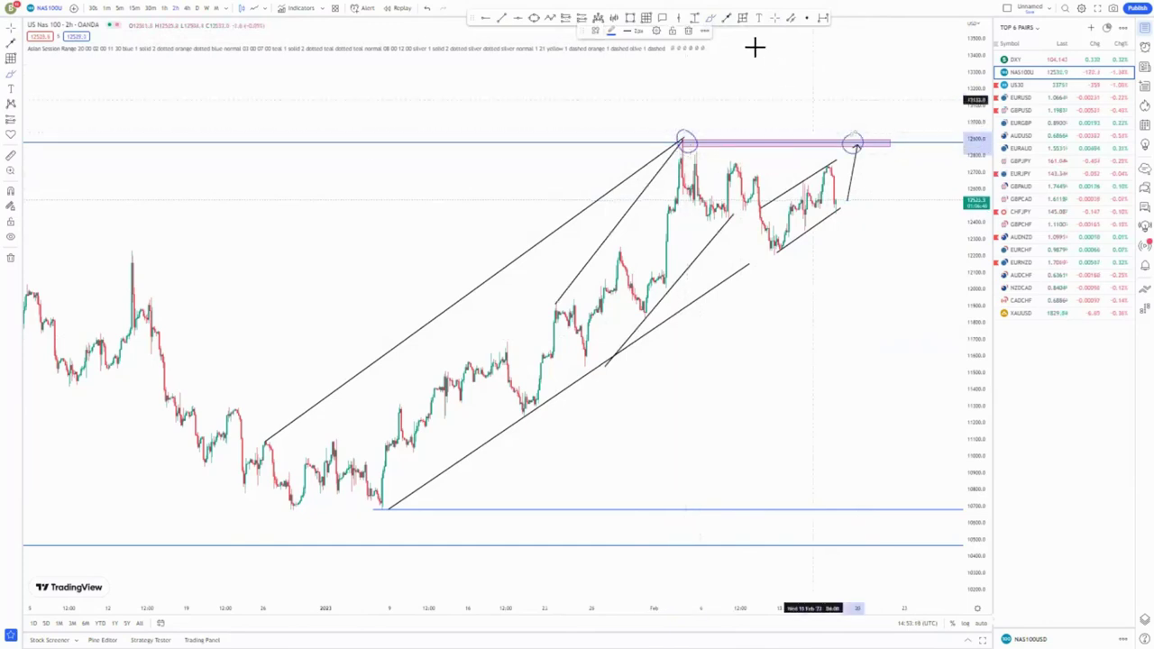
click(689, 32)
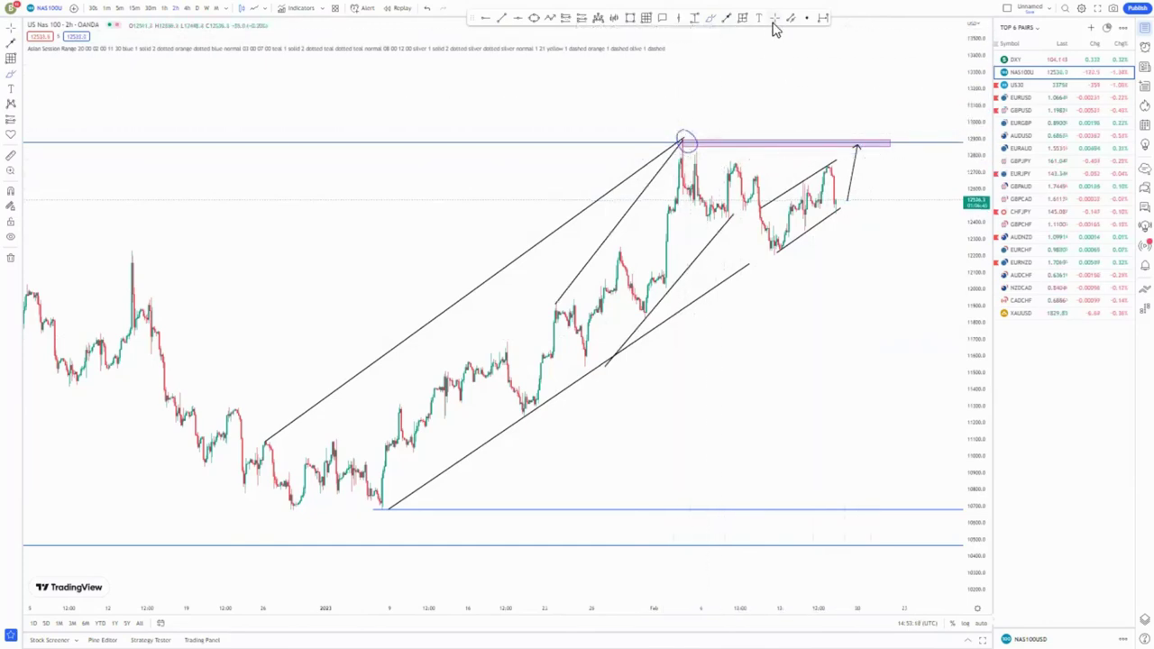
click(705, 127)
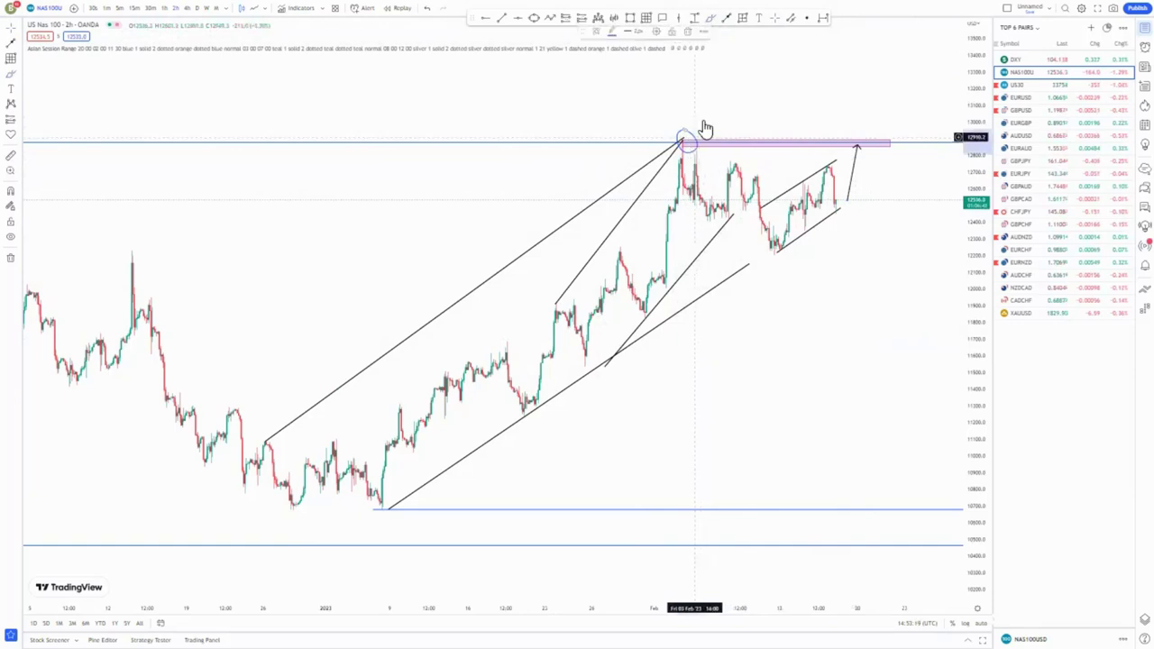
click(721, 32)
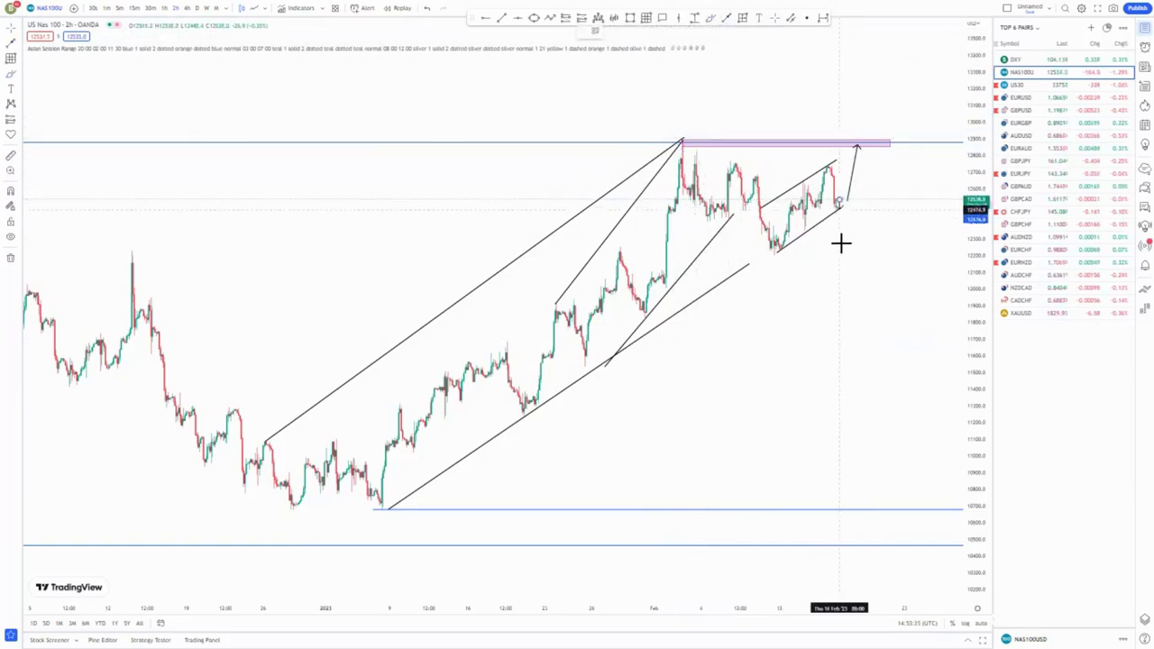
- Draw a short arrow from the latest price down past the small channel's lower line, and sketch a freehand zigzag beside its tip
mouse_move(838, 203)
mouse_down()
mouse_move(868, 448)
mouse_move(856, 341)
mouse_up()
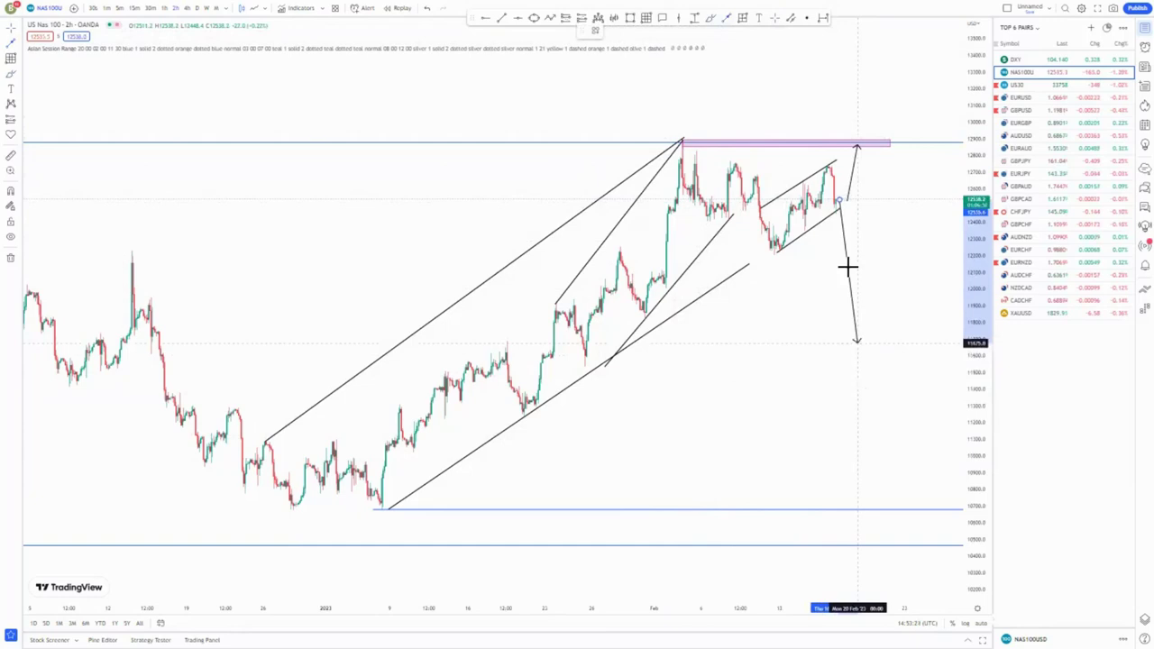
drag(847, 266, 844, 227)
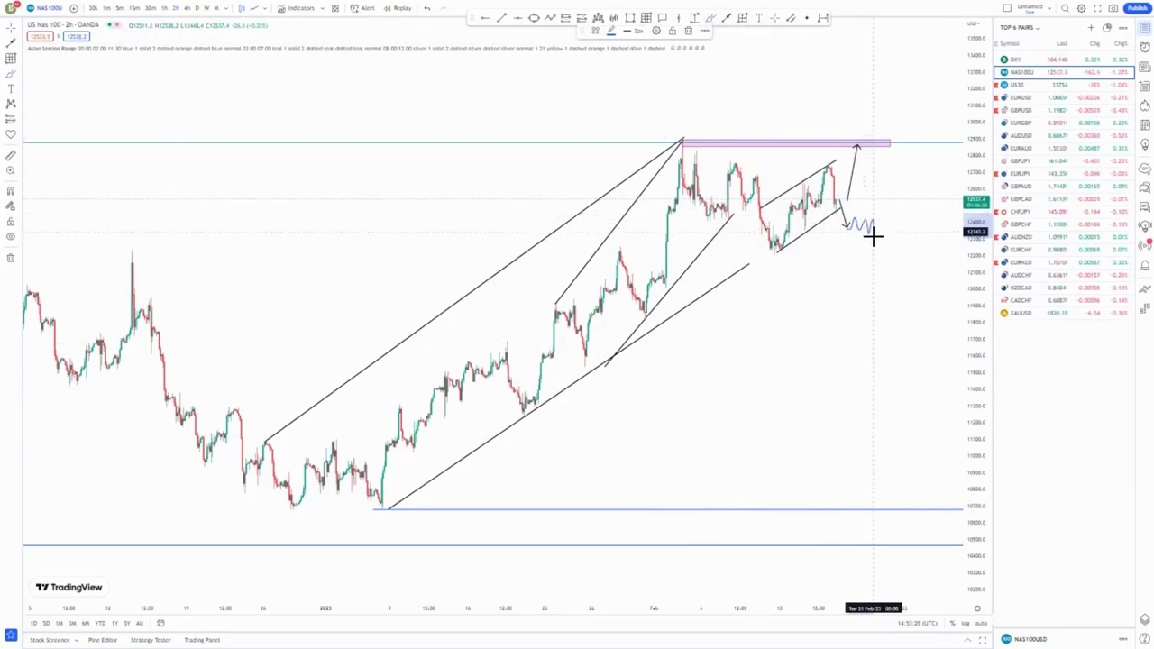
- Enclose the freehand zigzag with one short trend line along its lows and another along its highs
click(502, 18)
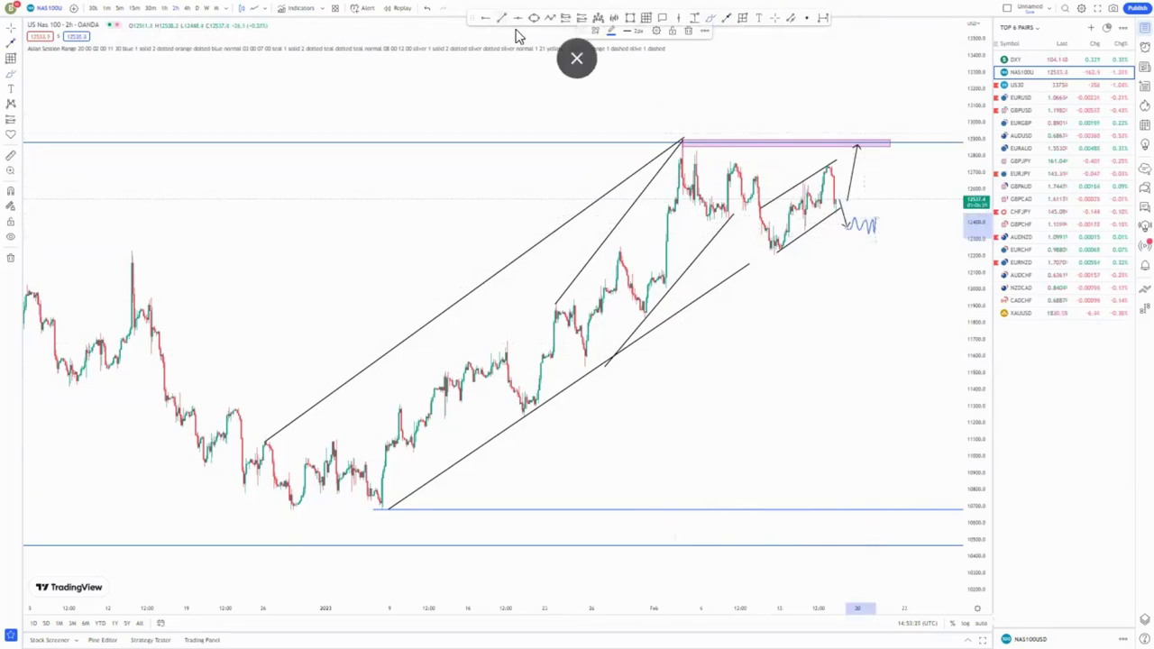
click(853, 237)
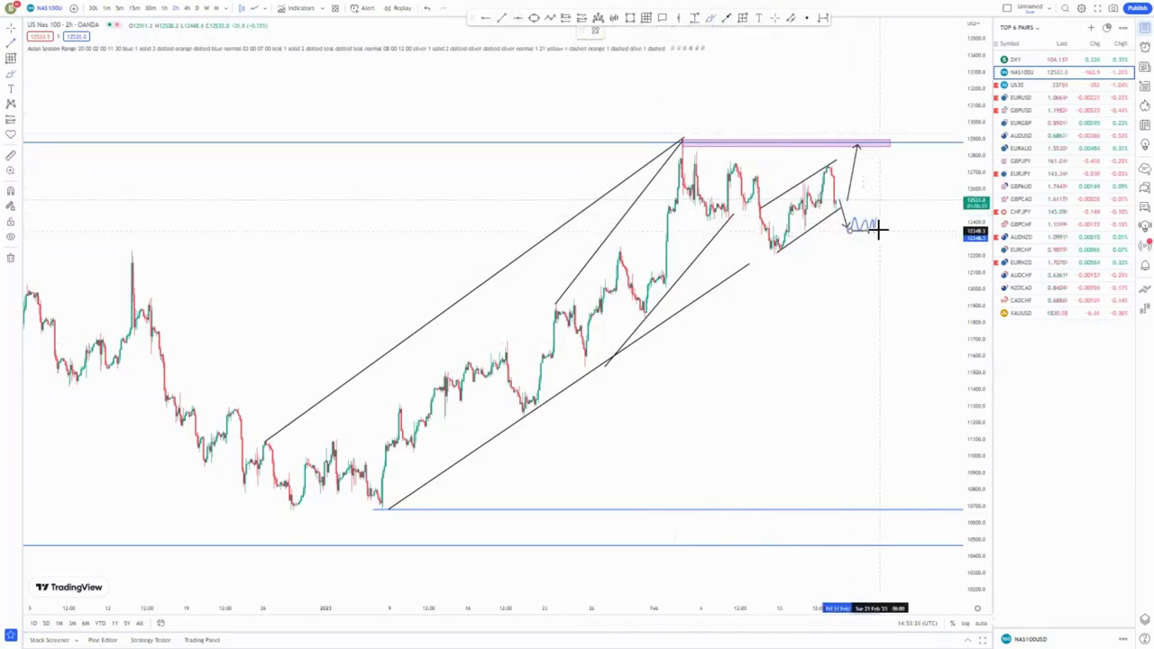
click(879, 230)
click(901, 249)
click(502, 18)
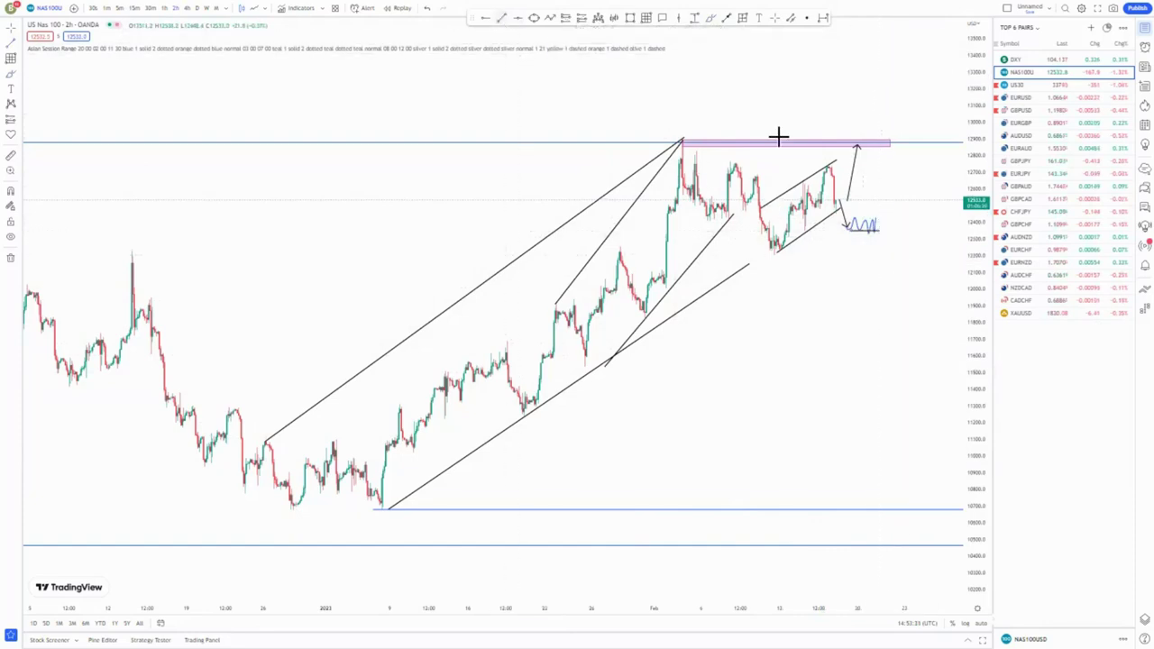
click(853, 217)
click(881, 219)
click(842, 280)
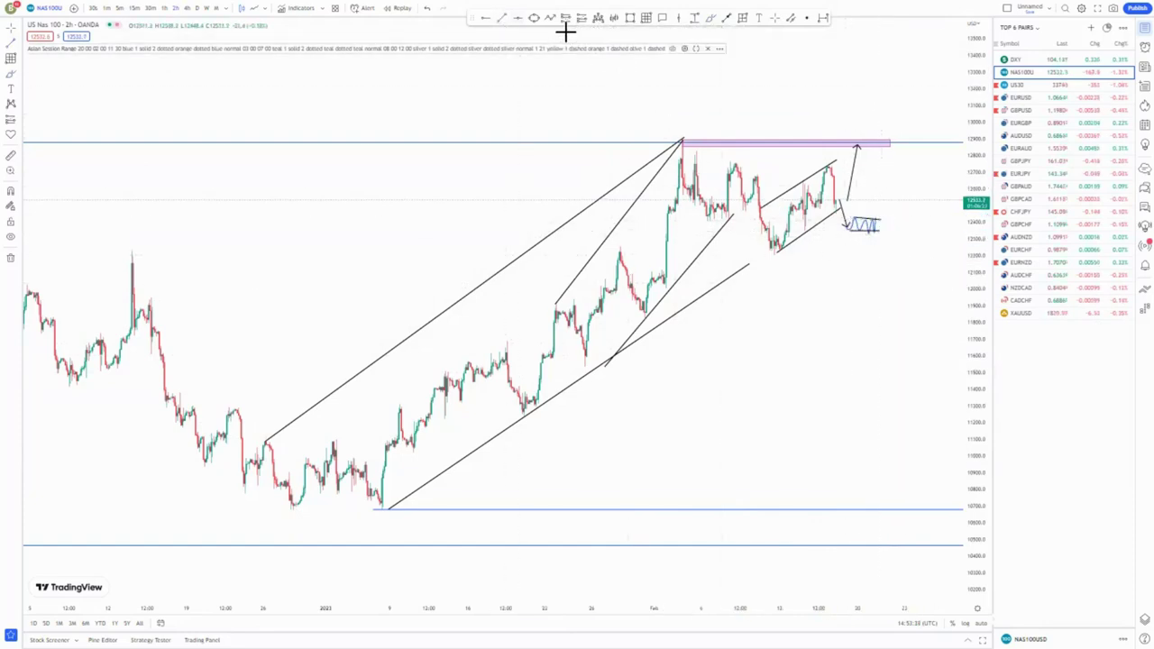
- Place a short position just below the zigzag range, with its stop near 12,500 and its target on the blue support line near 10,700
click(568, 25)
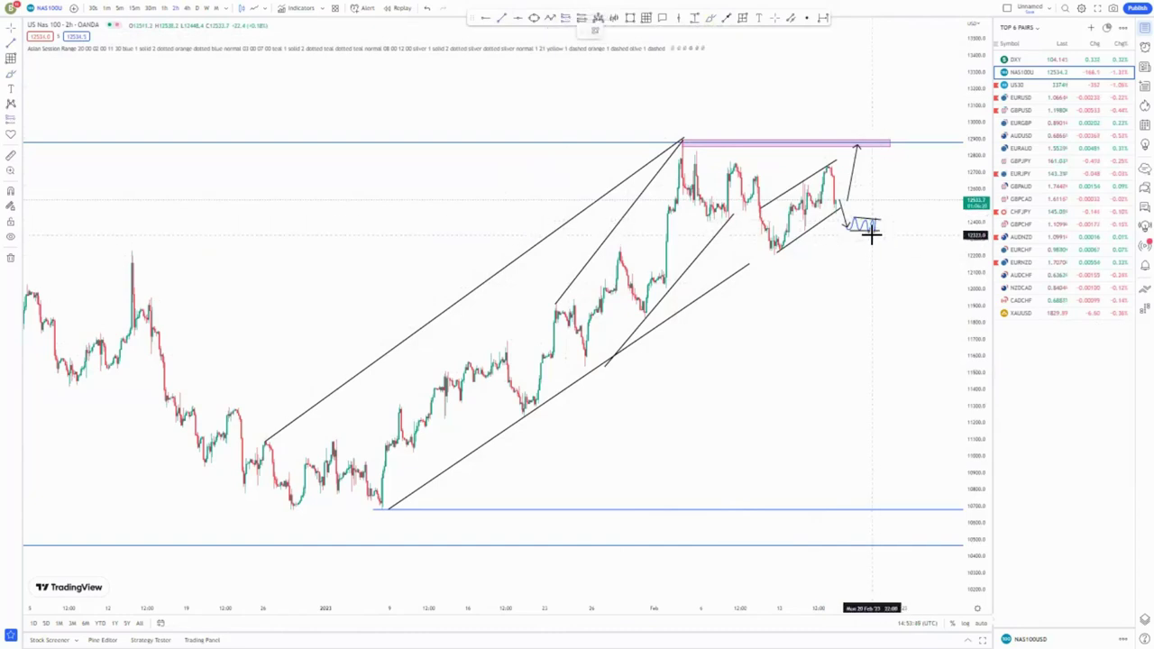
click(871, 234)
drag(738, 282, 642, 276)
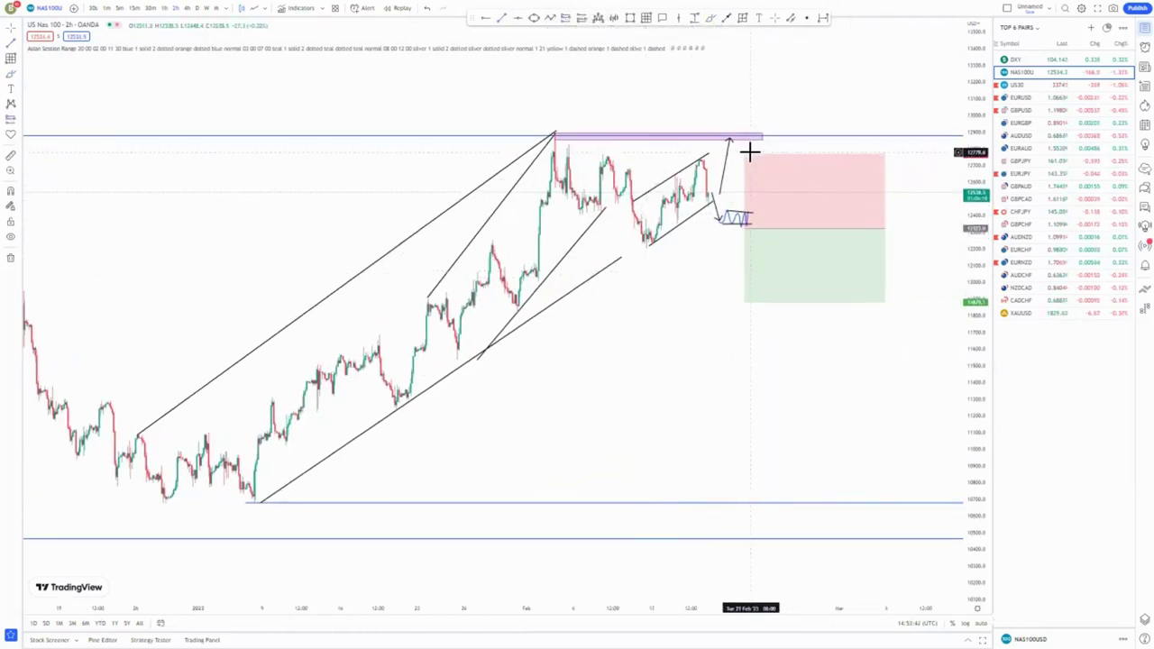
drag(745, 155, 747, 233)
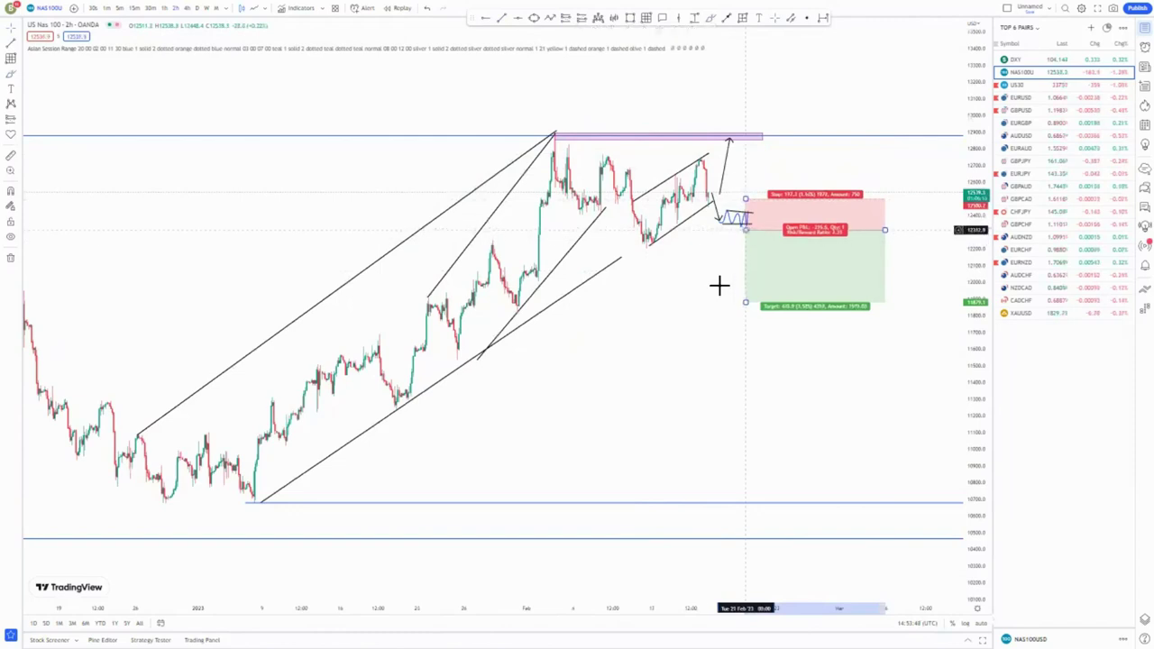
drag(746, 300, 736, 503)
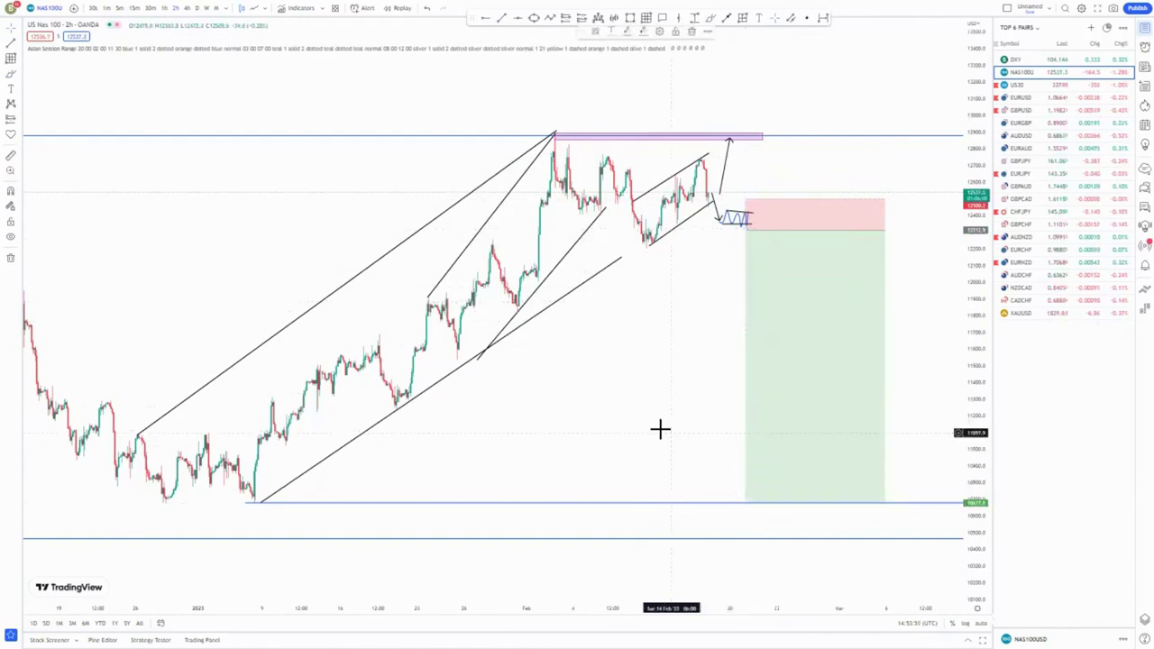
- Draw a horizontal ray from the 8 February swing high, level with the mid-February peak
scroll(659, 427, down, 2)
scroll(659, 427, up, 3)
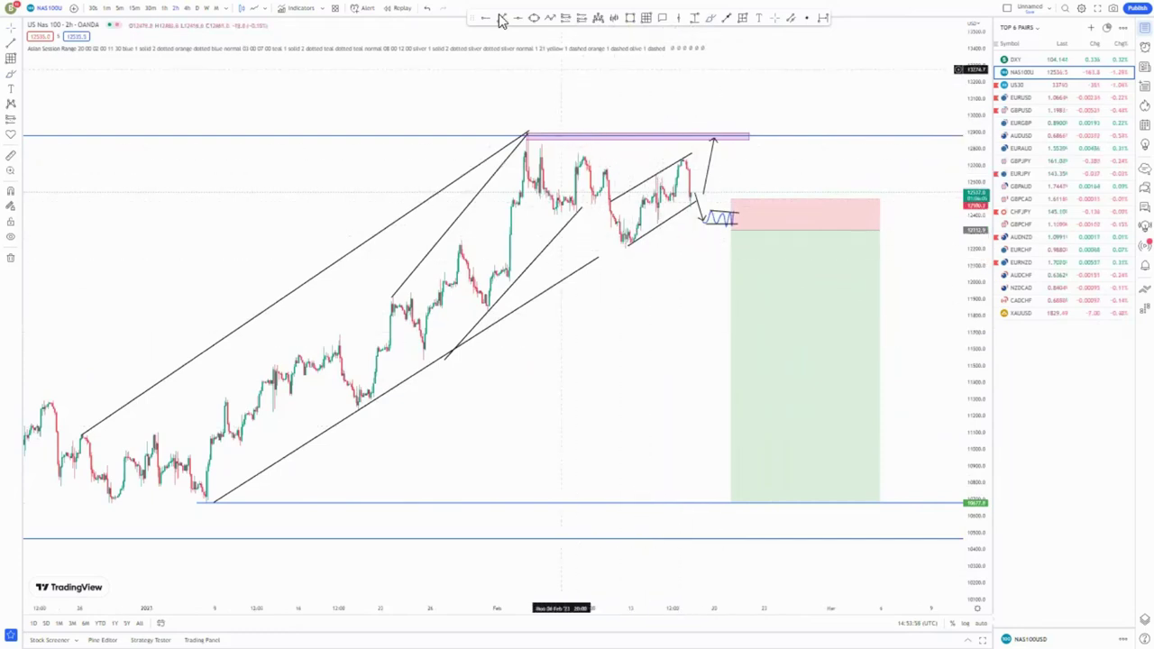
click(583, 158)
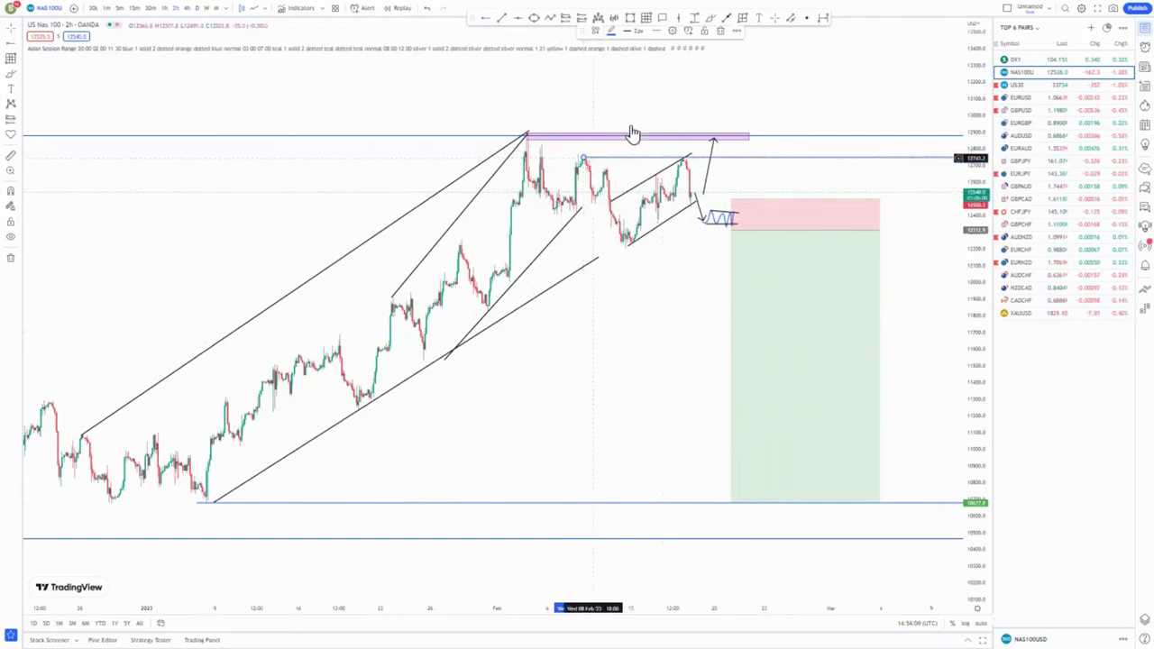
- Circle the two swing highs along the new horizontal ray freehand, and delete the brush strokes
click(723, 19)
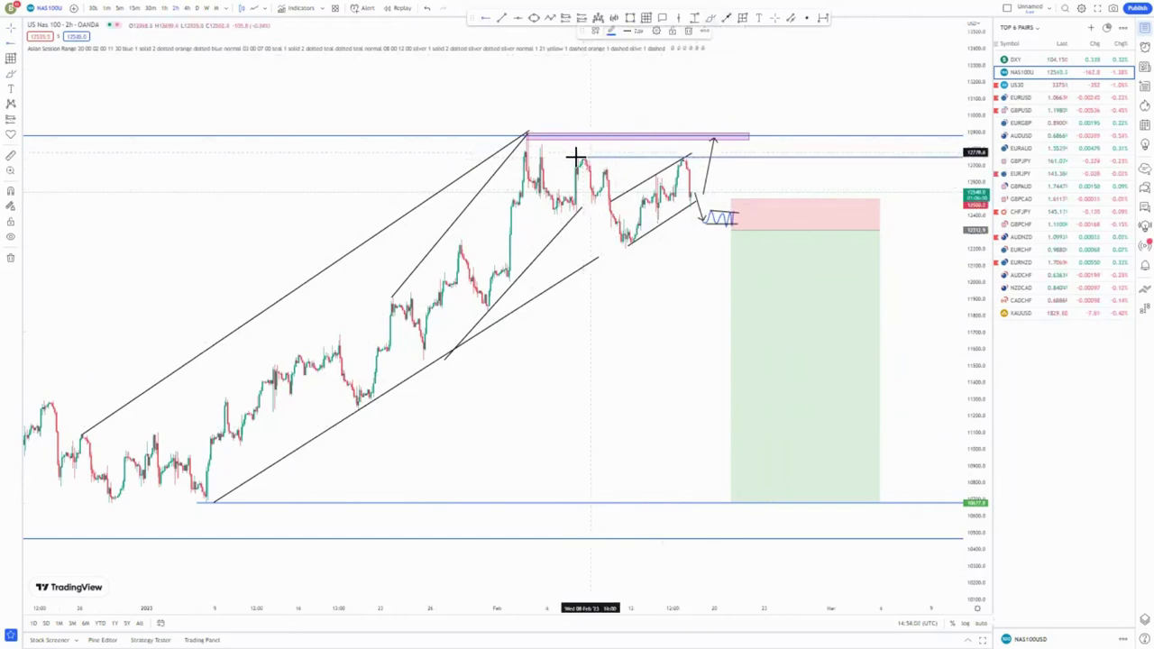
drag(580, 158, 595, 155)
mouse_move(689, 153)
mouse_down()
mouse_move(672, 162)
mouse_move(690, 147)
mouse_up()
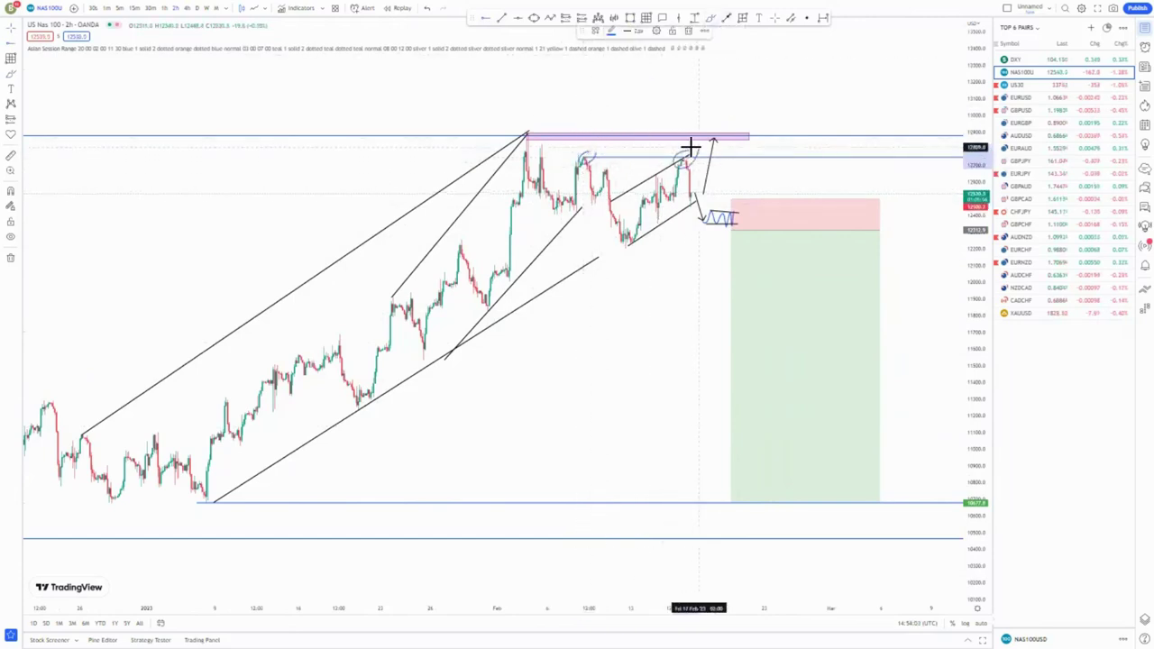
click(689, 31)
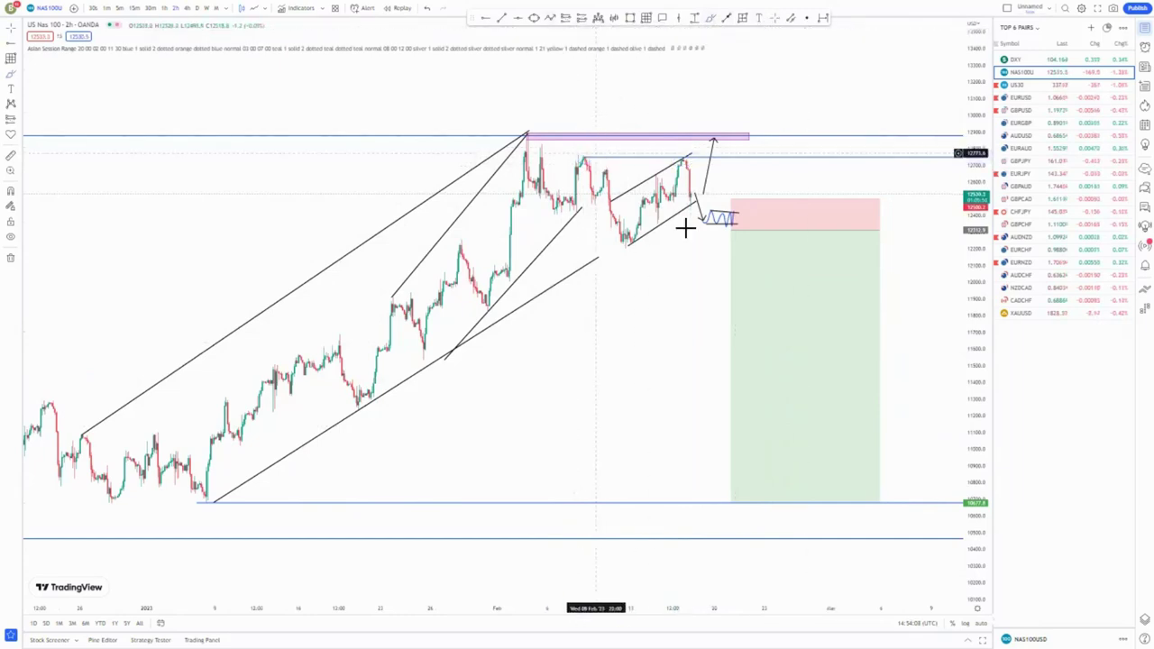
- Reposition the short position at the mid-February peak with a tighter stop below the resistance zone, and delete it
drag(765, 265, 717, 195)
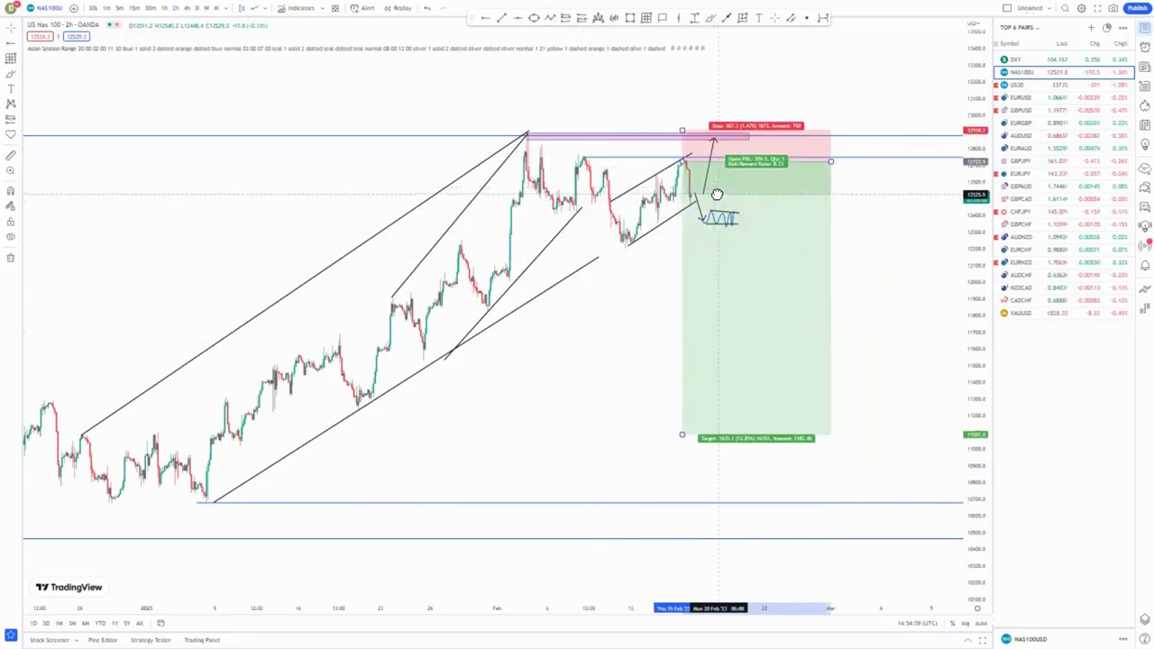
drag(680, 142, 682, 142)
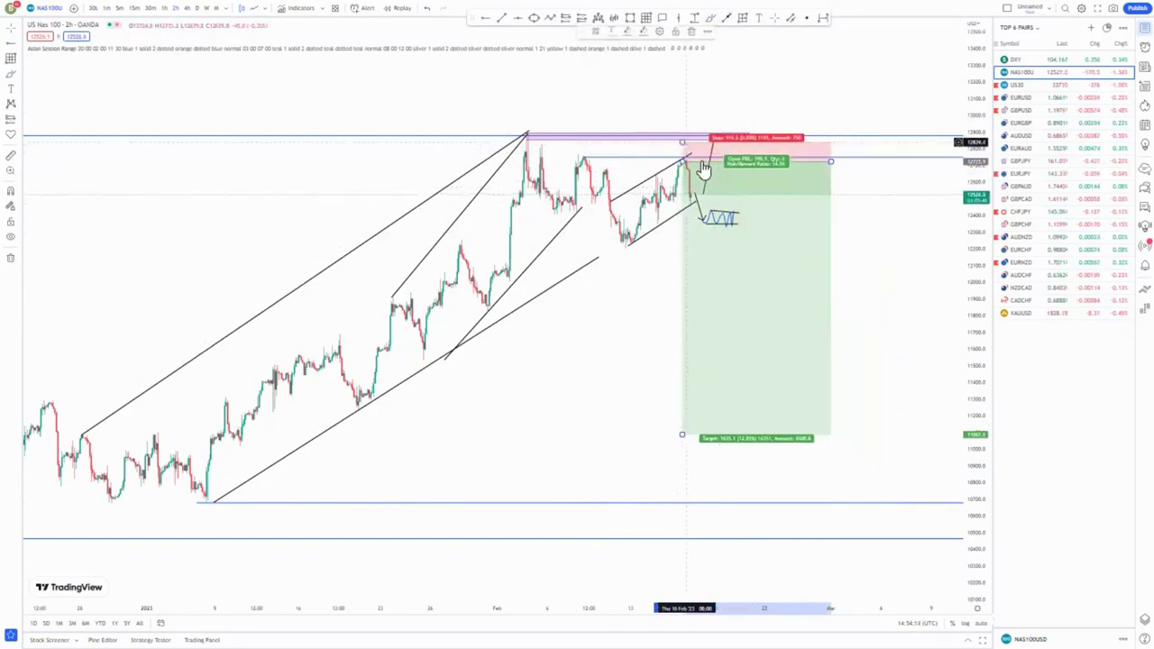
key(Delete)
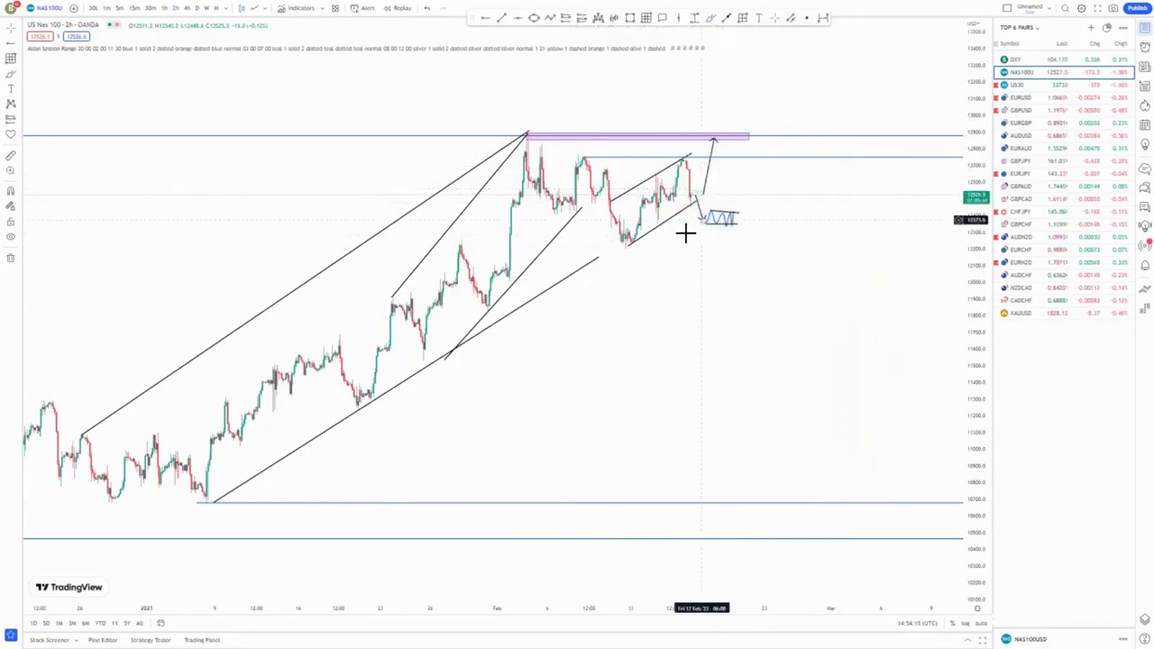
- Extend the small rising channel's lower trend line forward past the latest price
drag(707, 199, 711, 195)
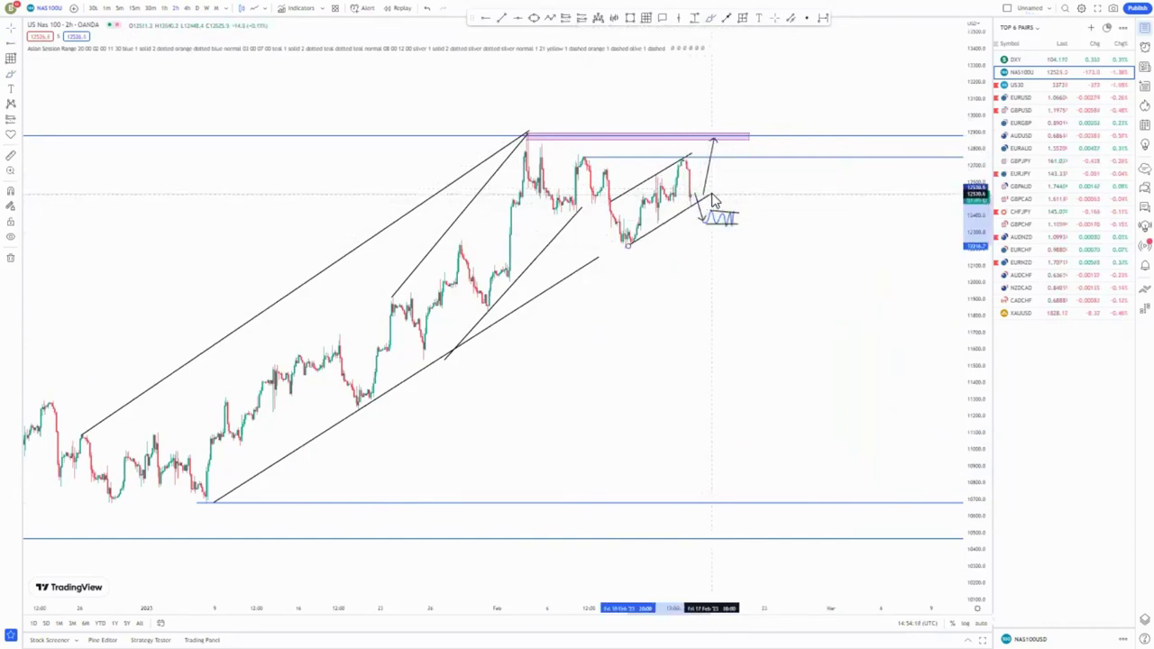
click(806, 258)
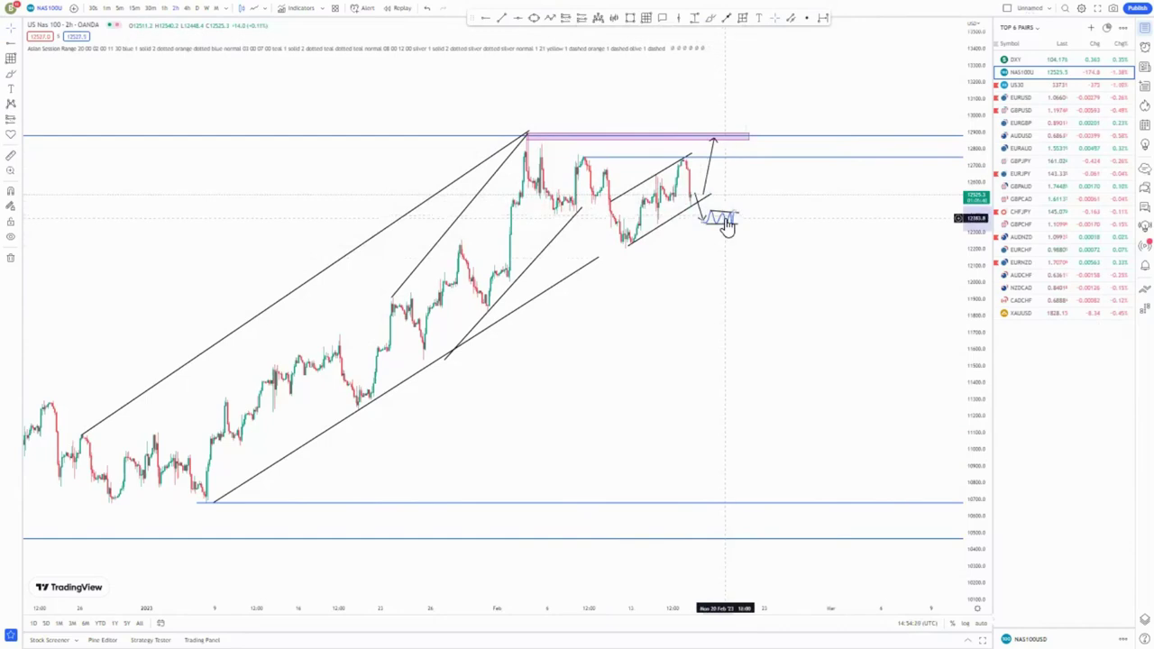
- Delete the freehand zigzag and the two short trend lines enclosing it beside the downward arrow
click(725, 224)
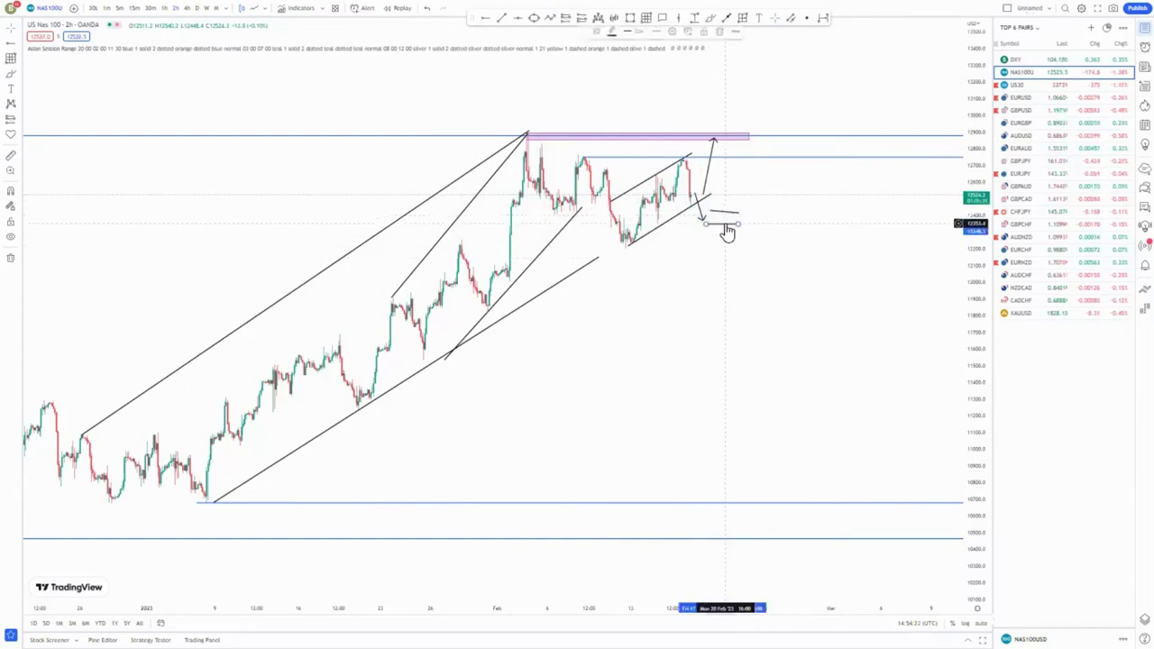
key(Delete)
key(Delete)
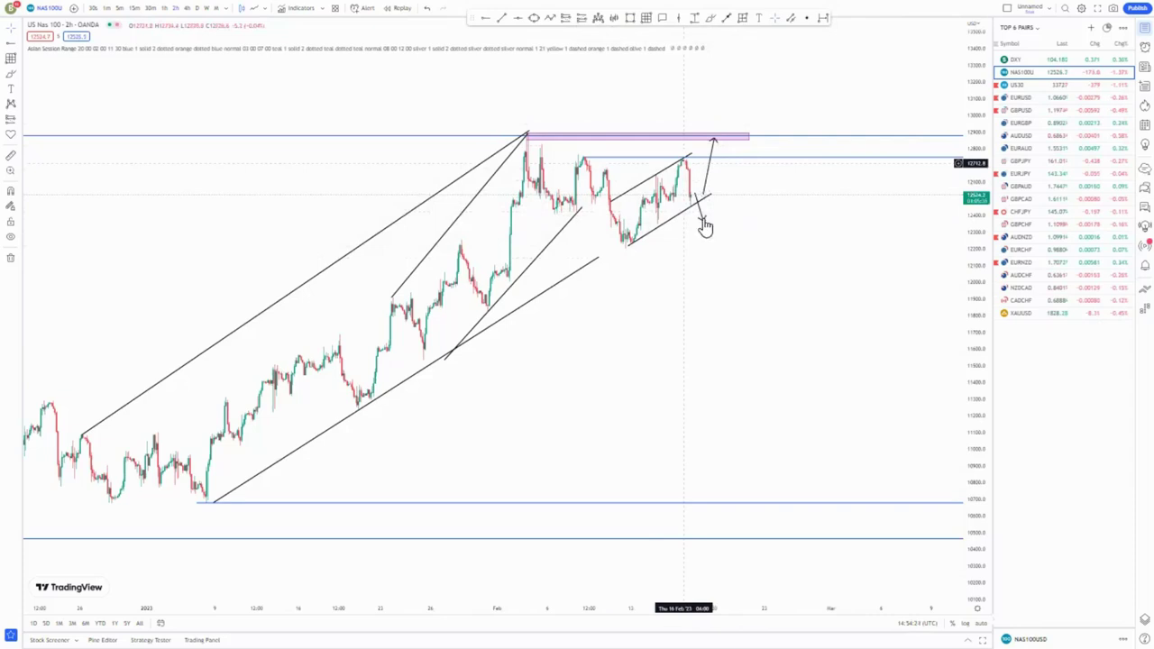
- Delete the downward and upward scenario arrows beside the latest price
click(703, 221)
key(Delete)
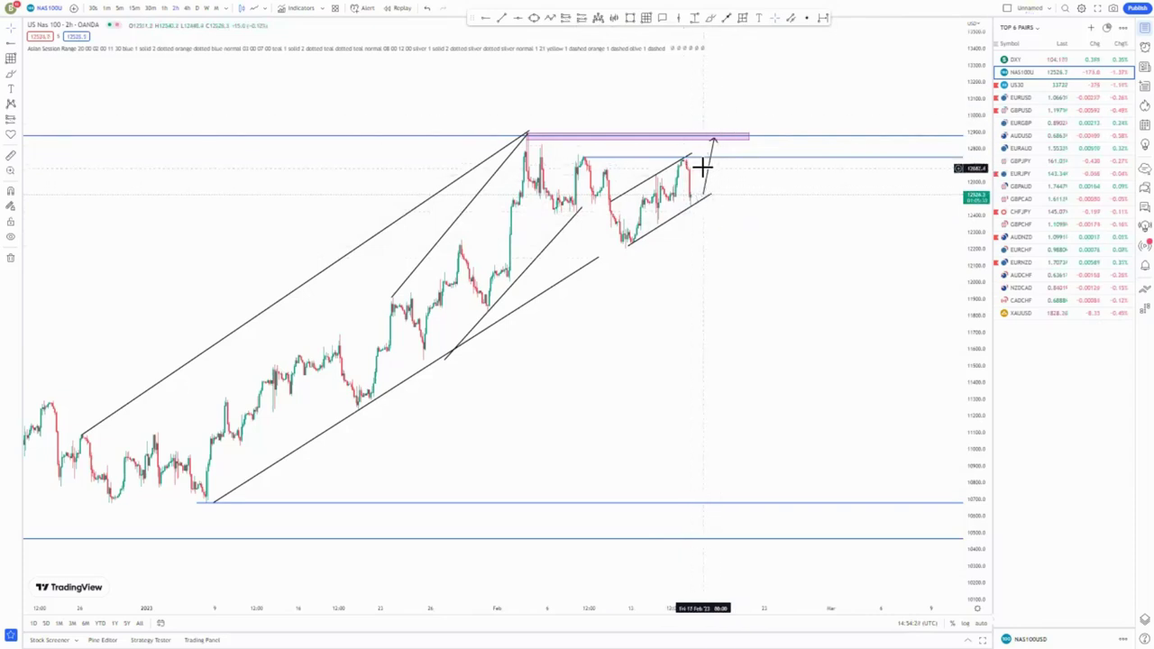
click(709, 169)
key(Delete)
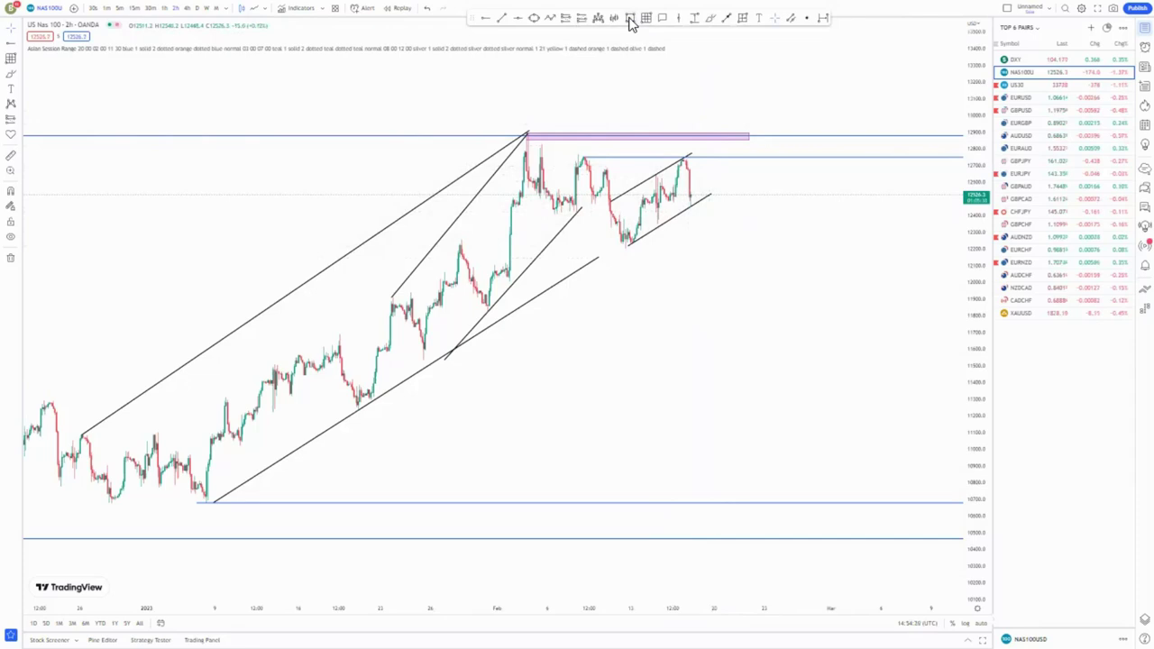
- Draw a thin rectangle zone from the early-February lows forward past the latest price
click(631, 19)
drag(554, 202, 792, 209)
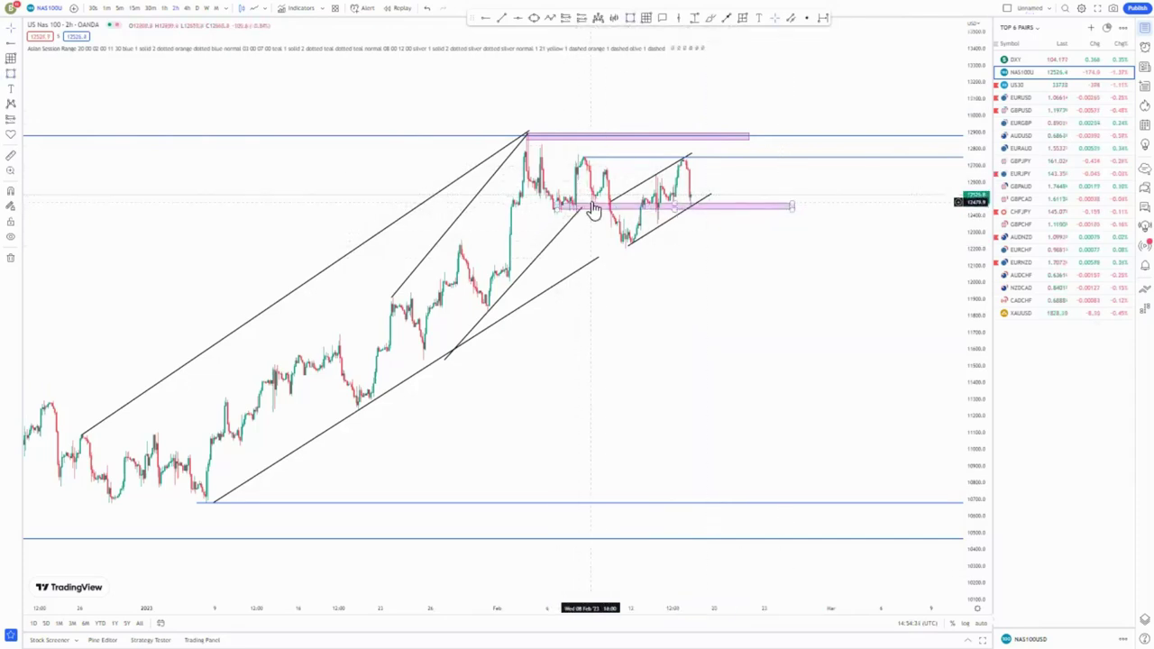
- Draw three arrows: a break below the small channel, a retest of the new zone, and a long drop to the December low level
click(694, 201)
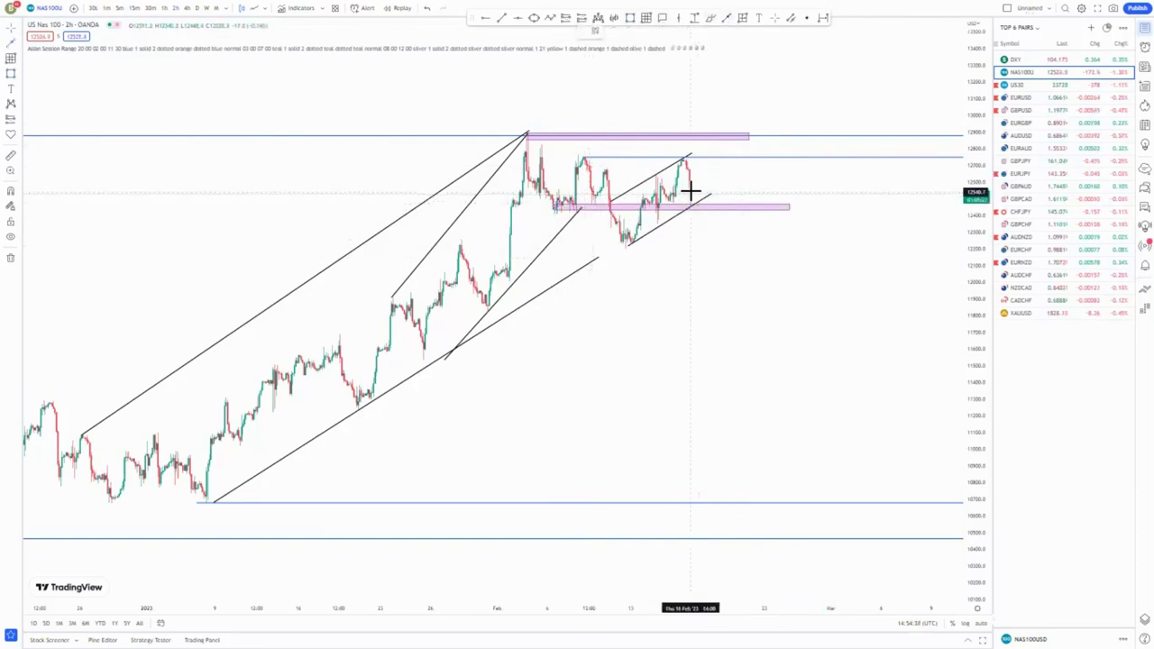
mouse_move(689, 191)
mouse_down()
mouse_move(698, 237)
mouse_move(708, 207)
mouse_up()
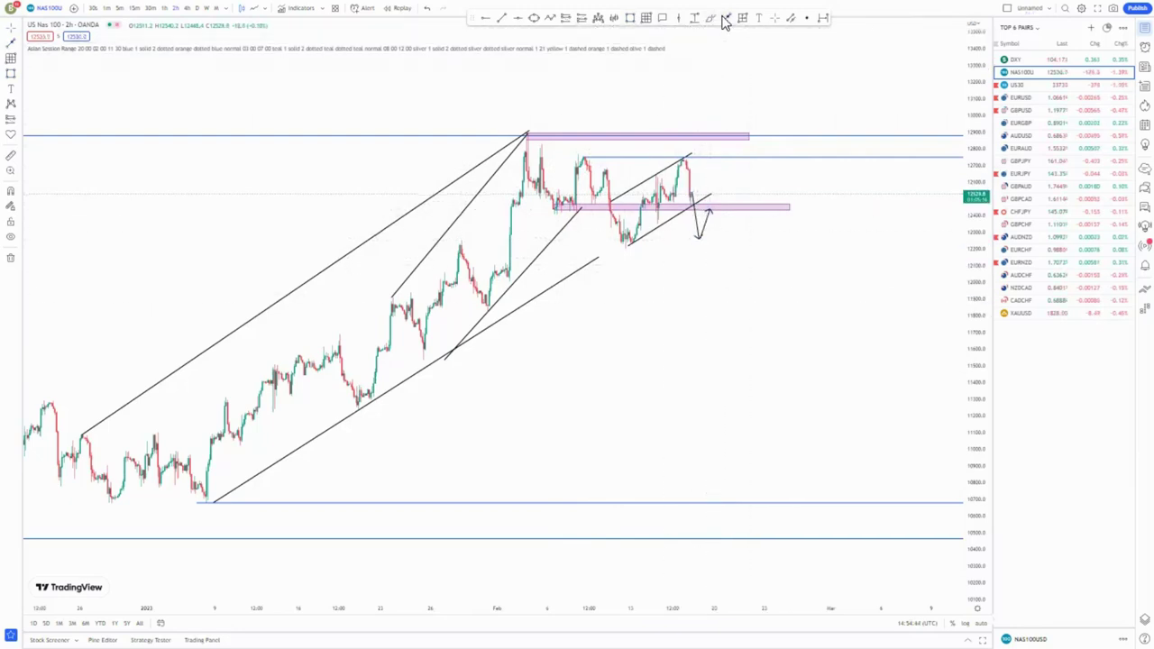
drag(710, 209, 759, 494)
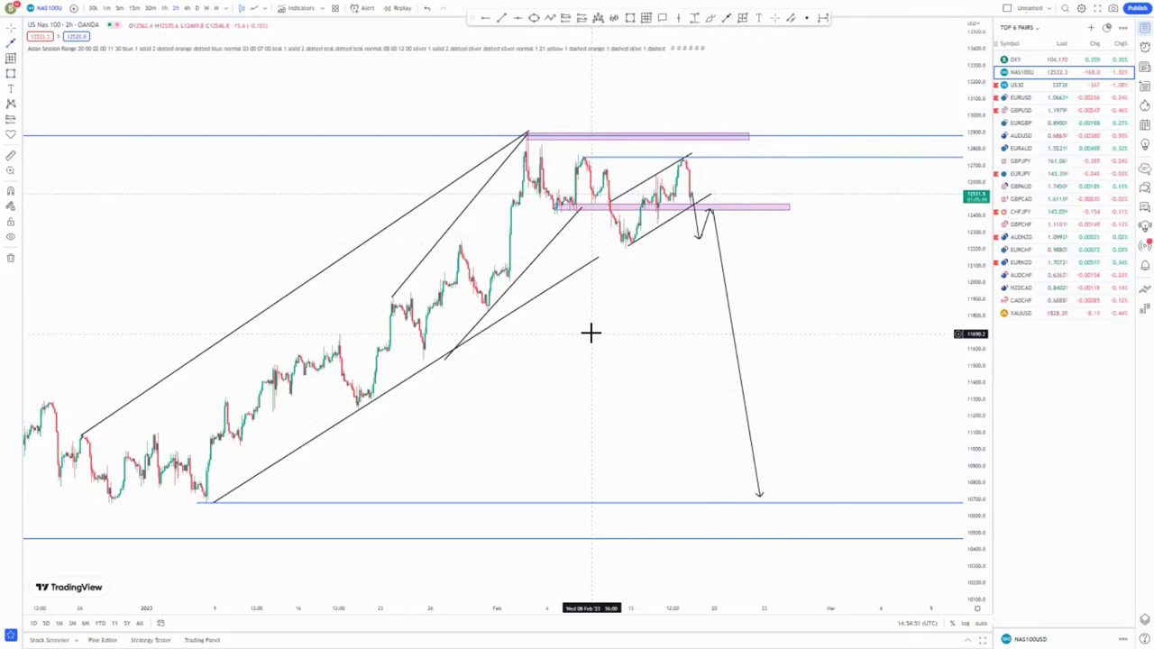
- Place a short position at the retest of the zone, tighten its stop to just above the zone, and extend its target to the long arrow's tip
click(564, 19)
click(710, 212)
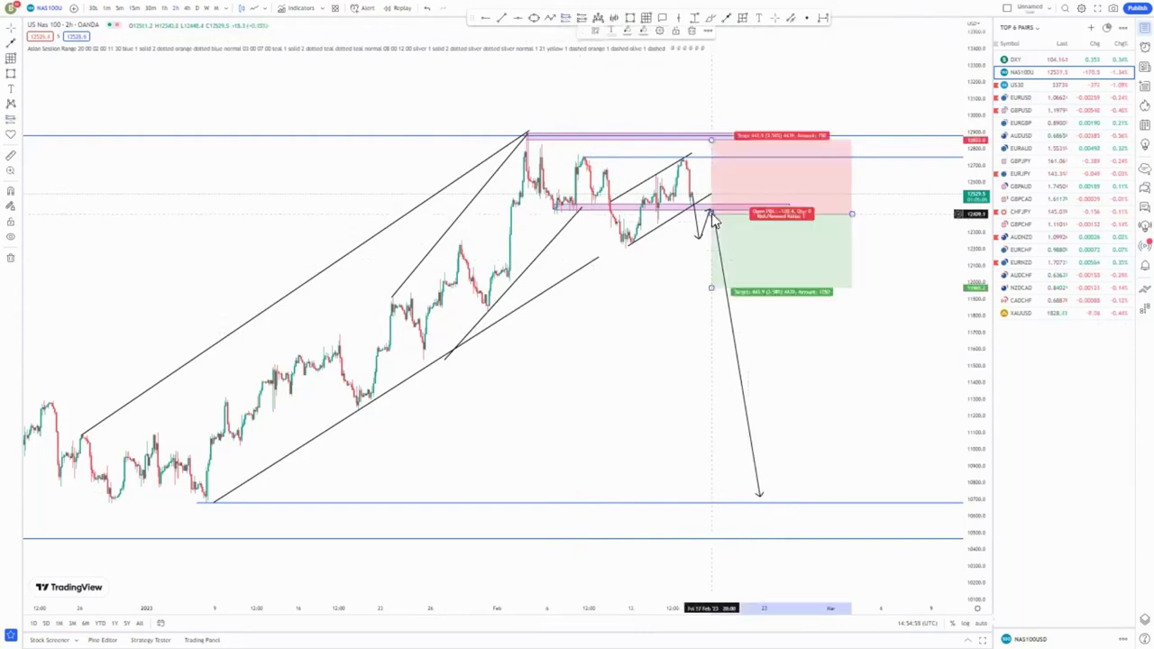
drag(711, 137, 711, 185)
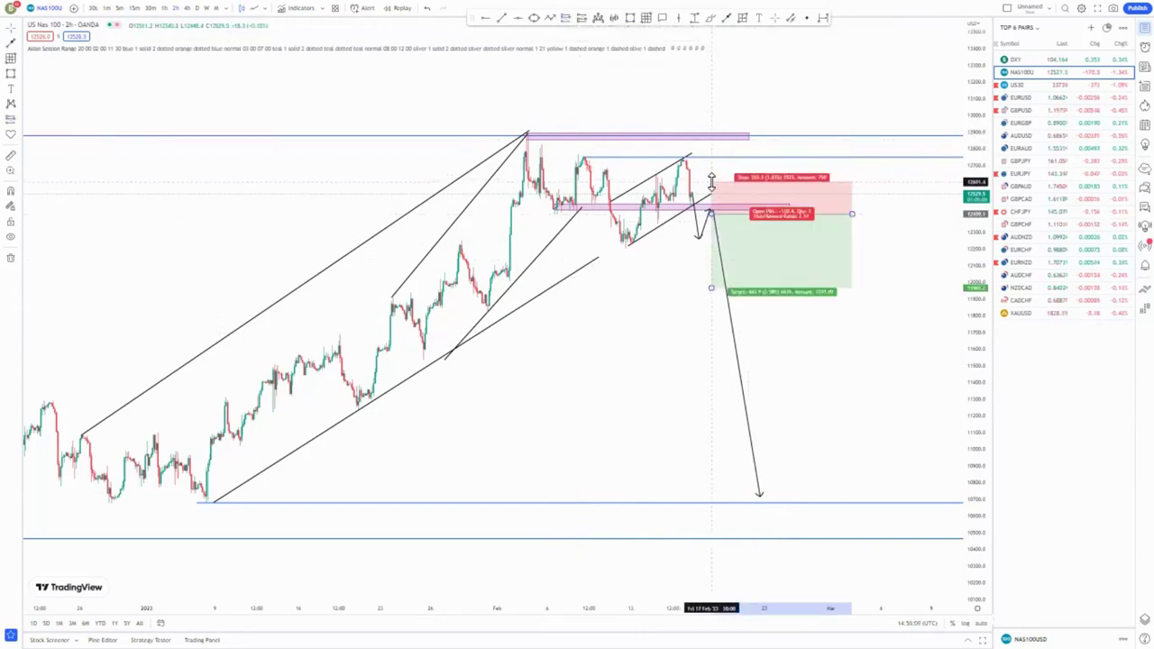
click(634, 334)
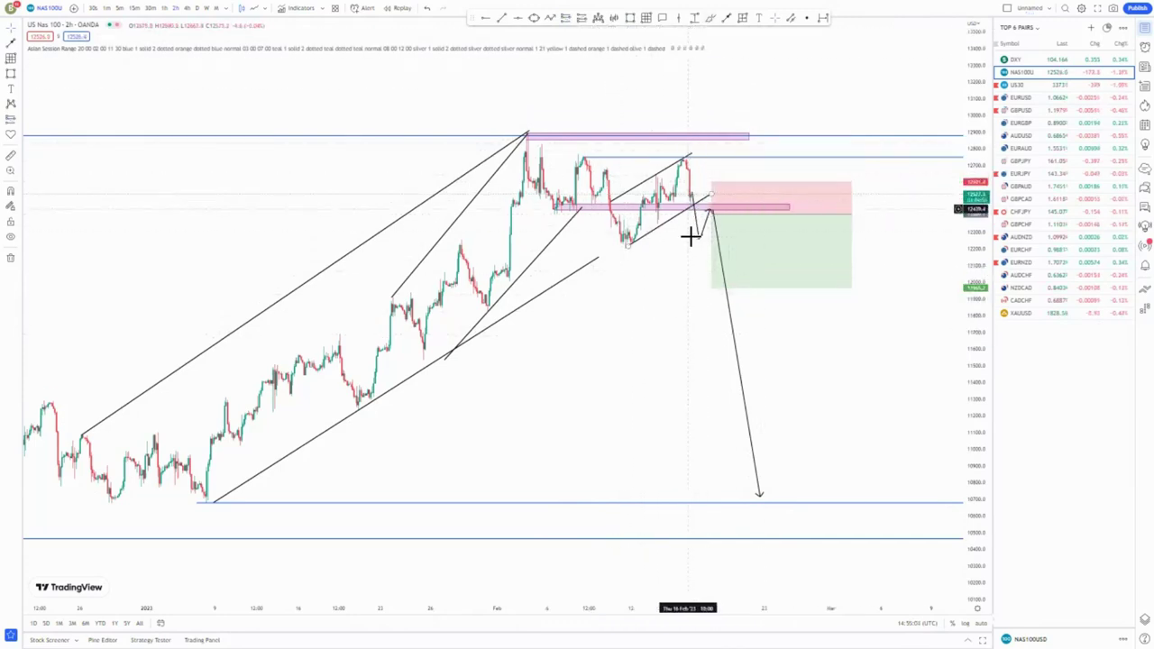
click(715, 291)
drag(712, 287, 711, 498)
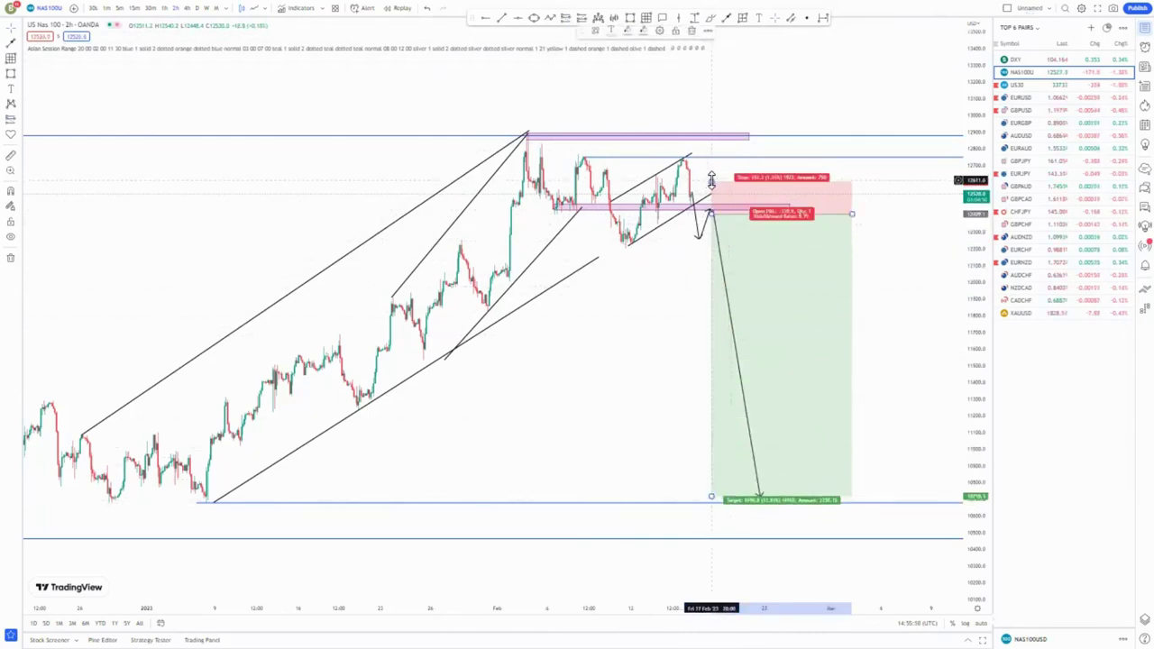
drag(711, 178, 711, 183)
click(634, 292)
scroll(634, 293, down, 4)
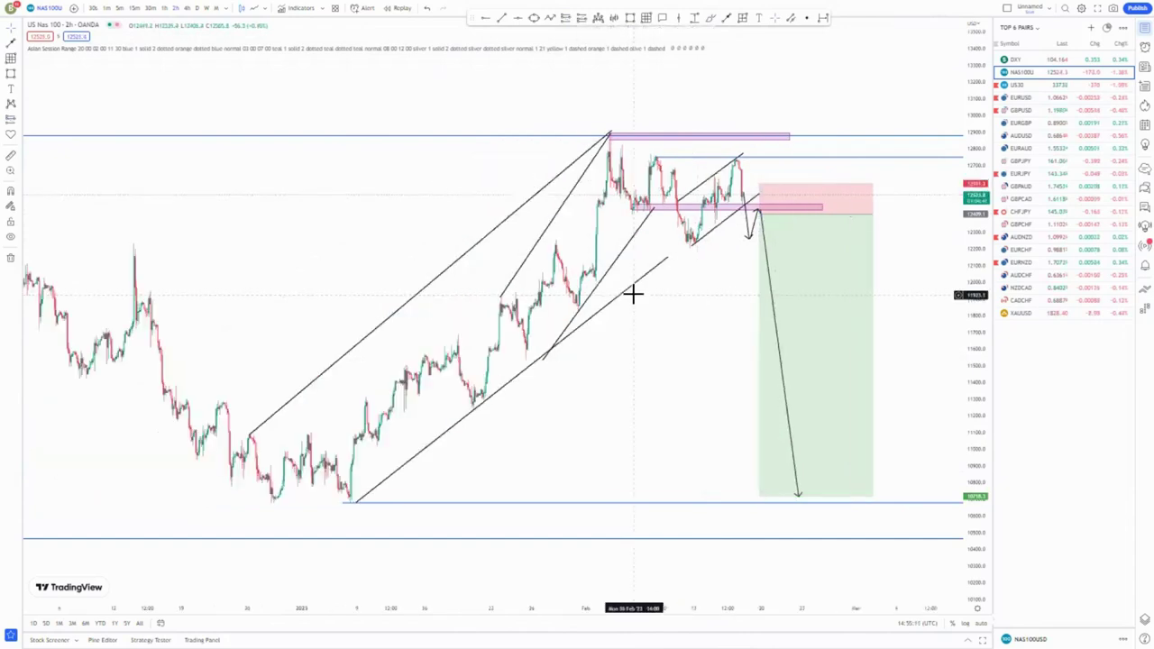
scroll(655, 298, up, 5)
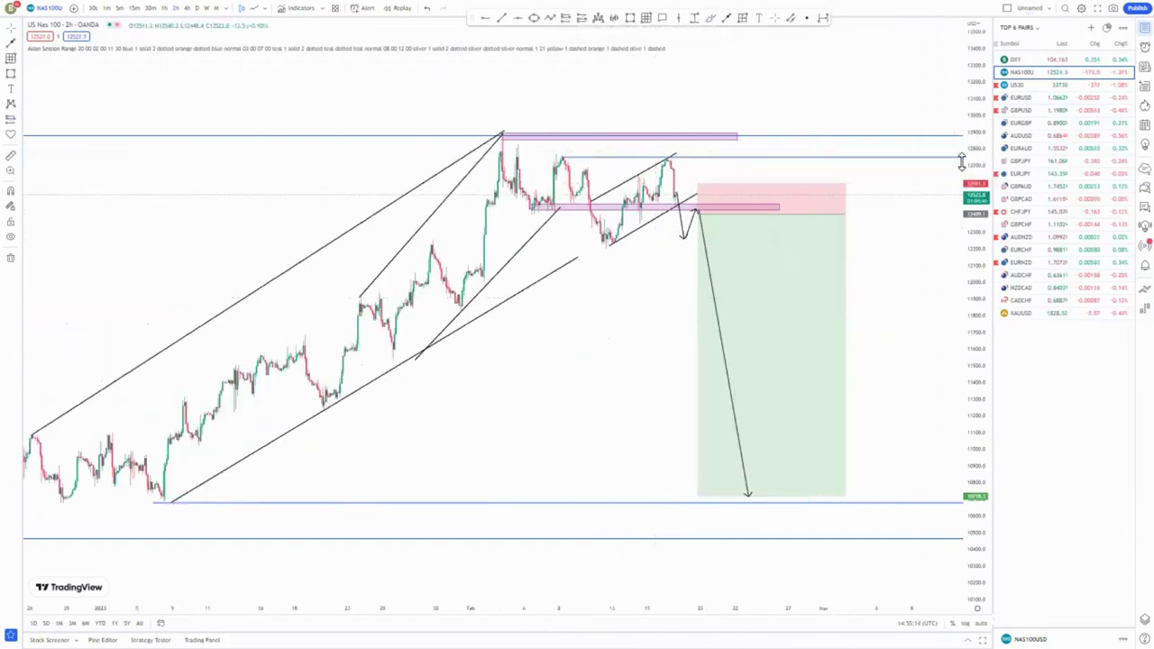
drag(966, 162, 966, 262)
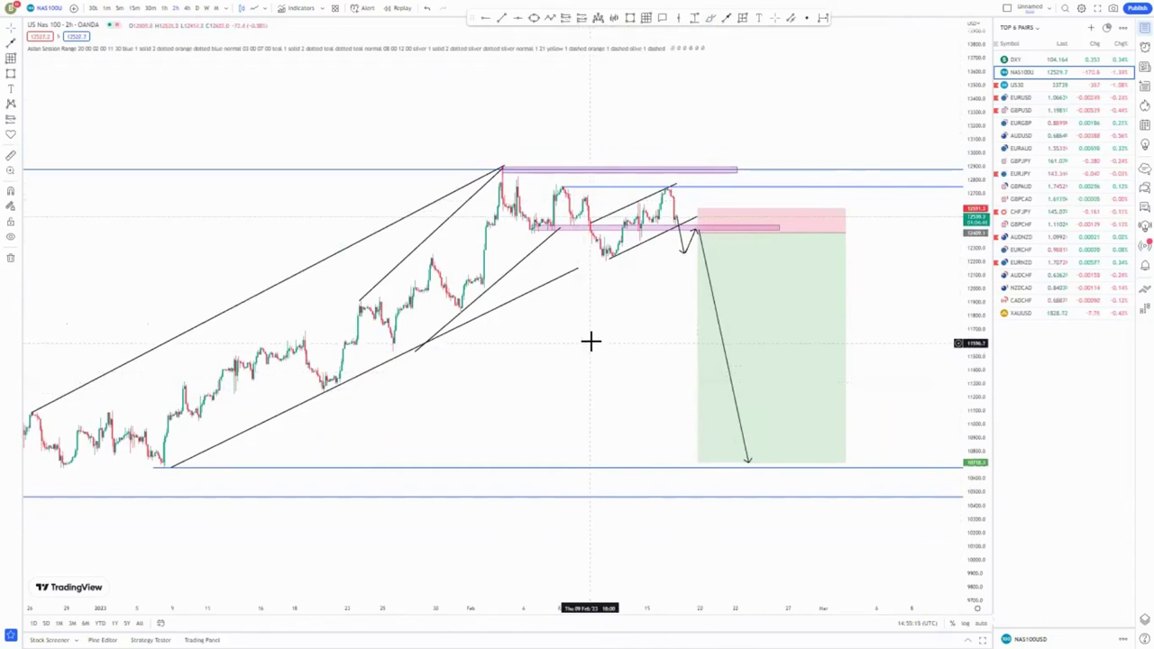
- Switch the chart to US30 on the daily timeframe and reset the chart view
click(1028, 87)
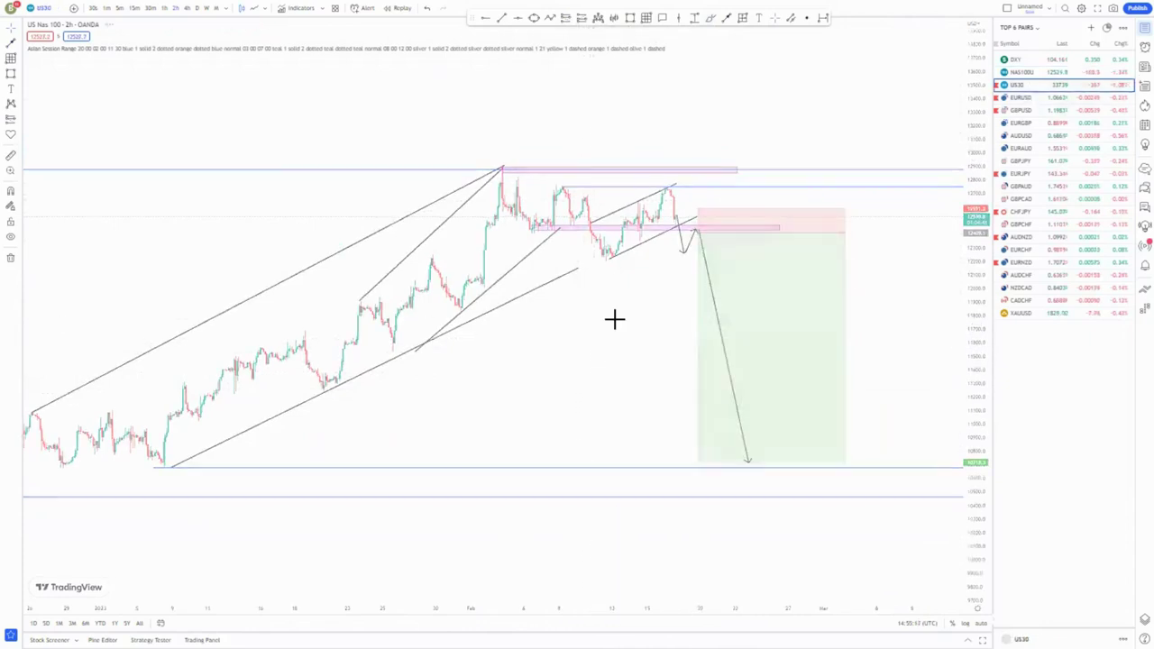
click(208, 9)
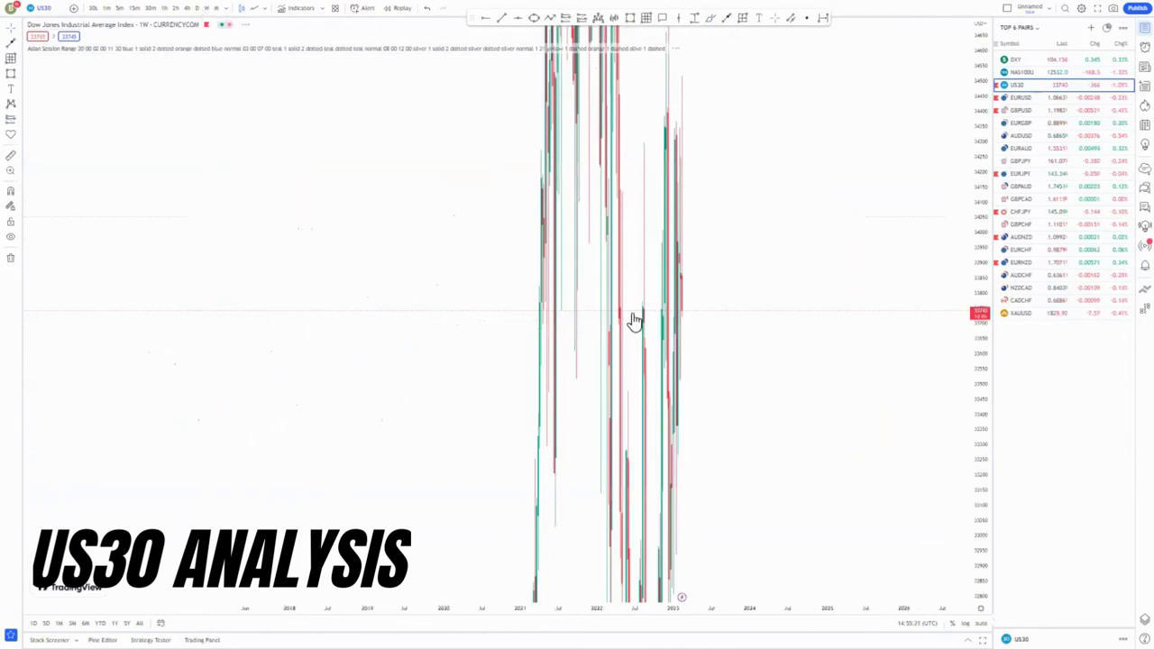
right_click(826, 226)
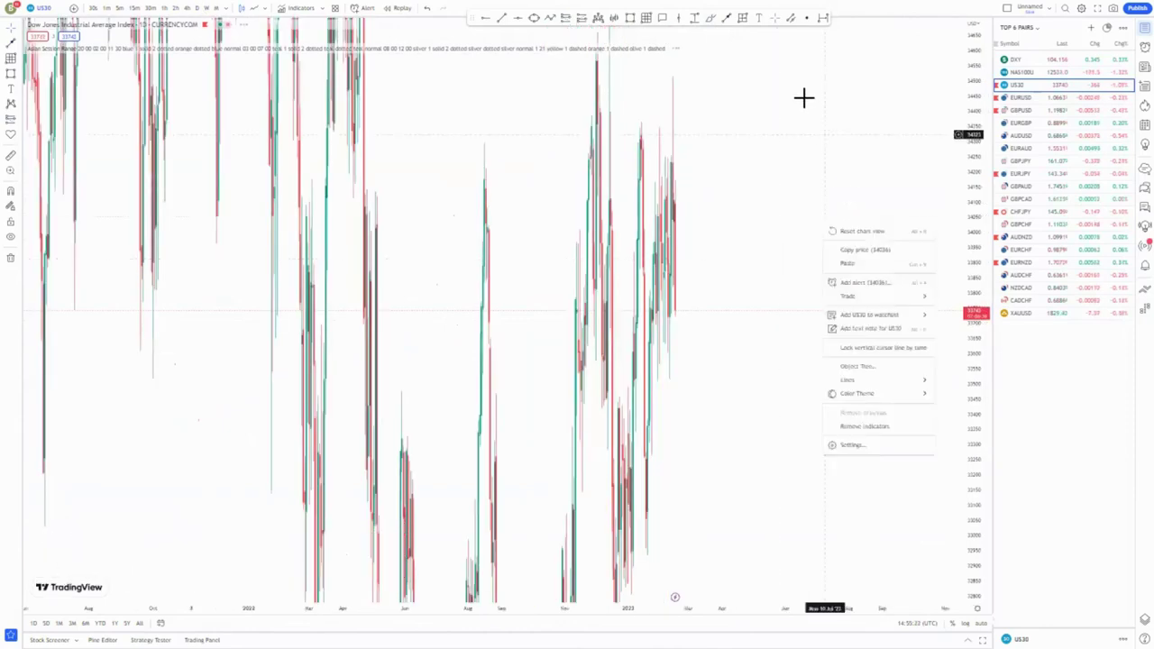
right_click(809, 104)
click(833, 110)
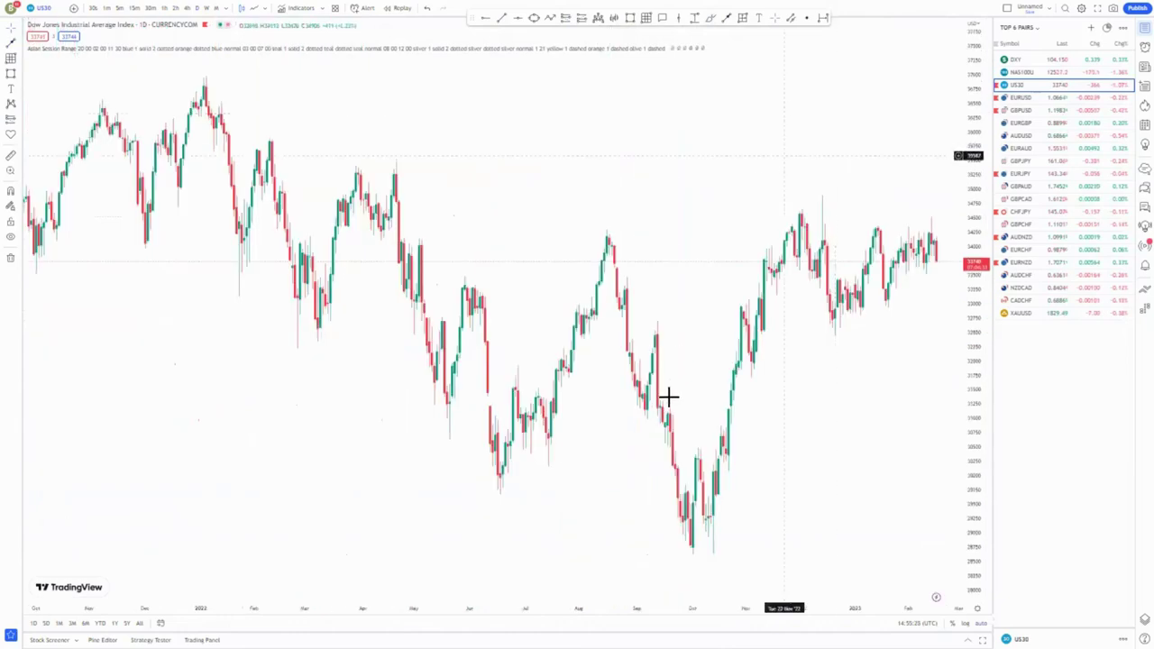
drag(977, 147, 964, 270)
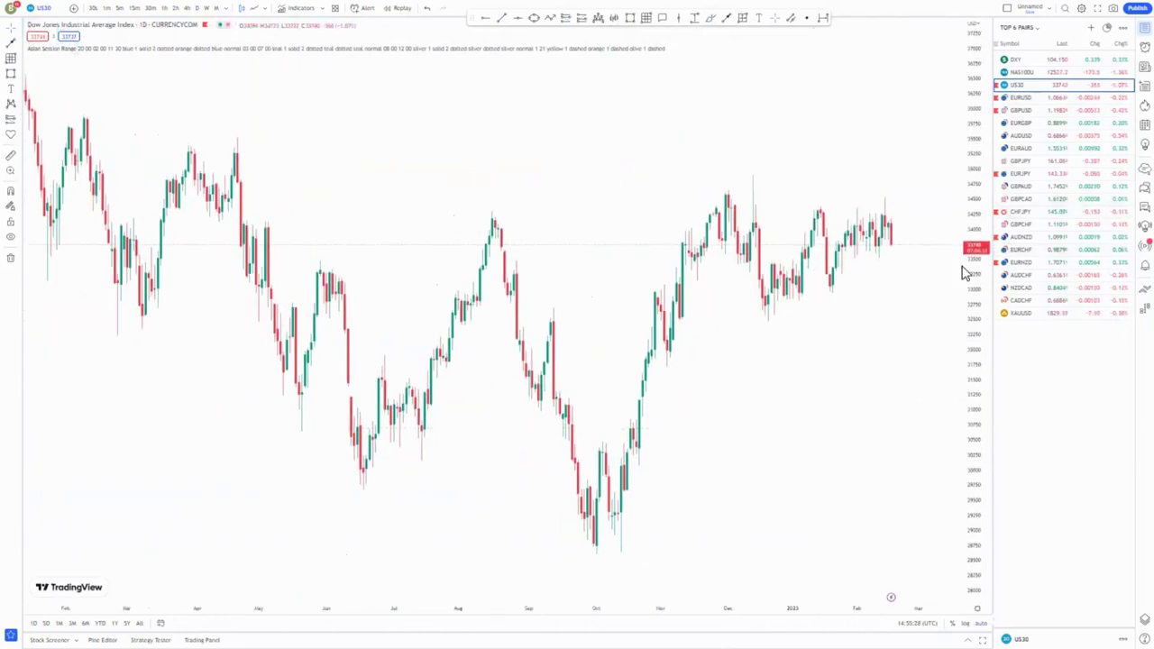
- Draw horizontal rays from the August 2022 high, the autumn 2022 low and the April 2022 high
click(491, 235)
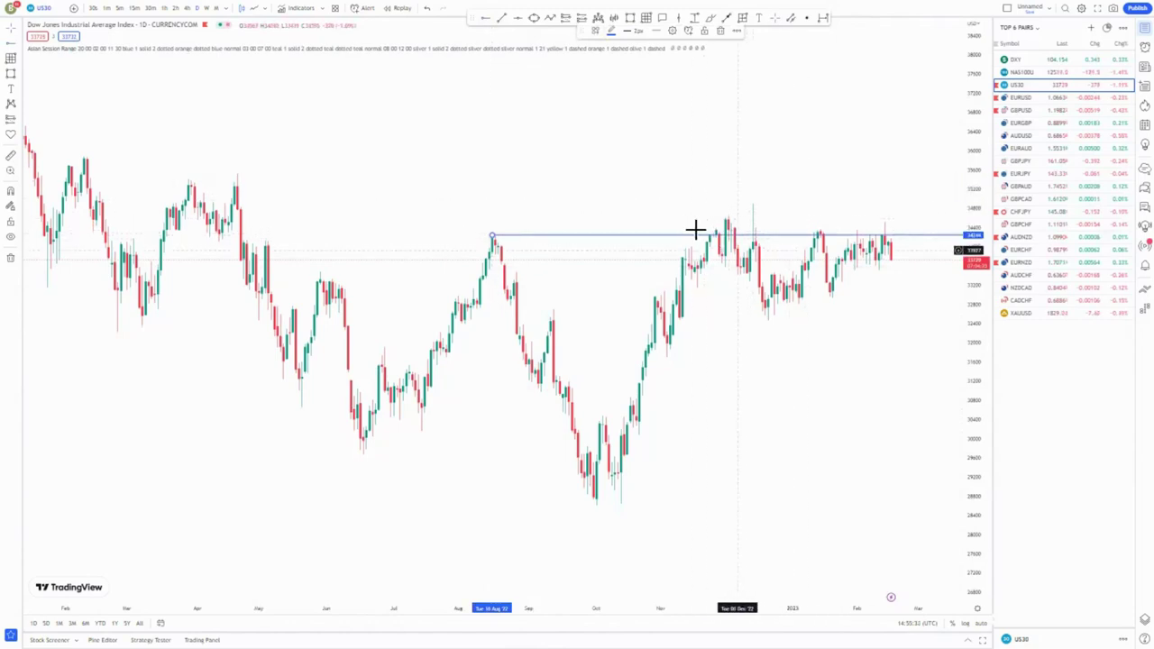
click(486, 20)
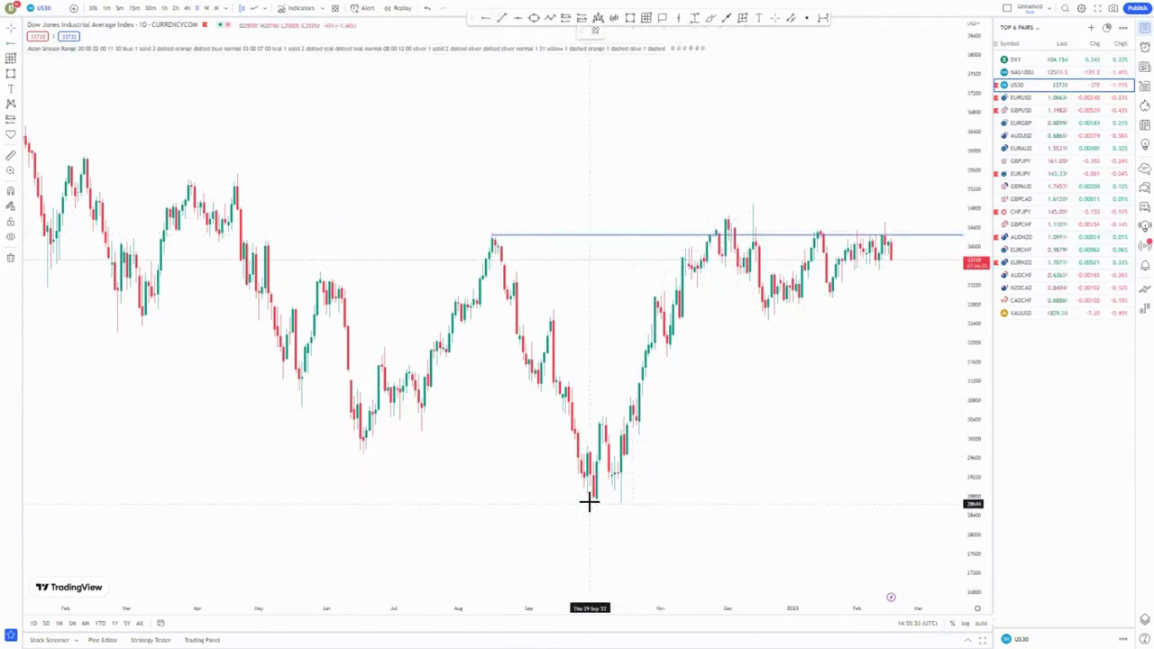
click(597, 509)
scroll(594, 271, left, 2)
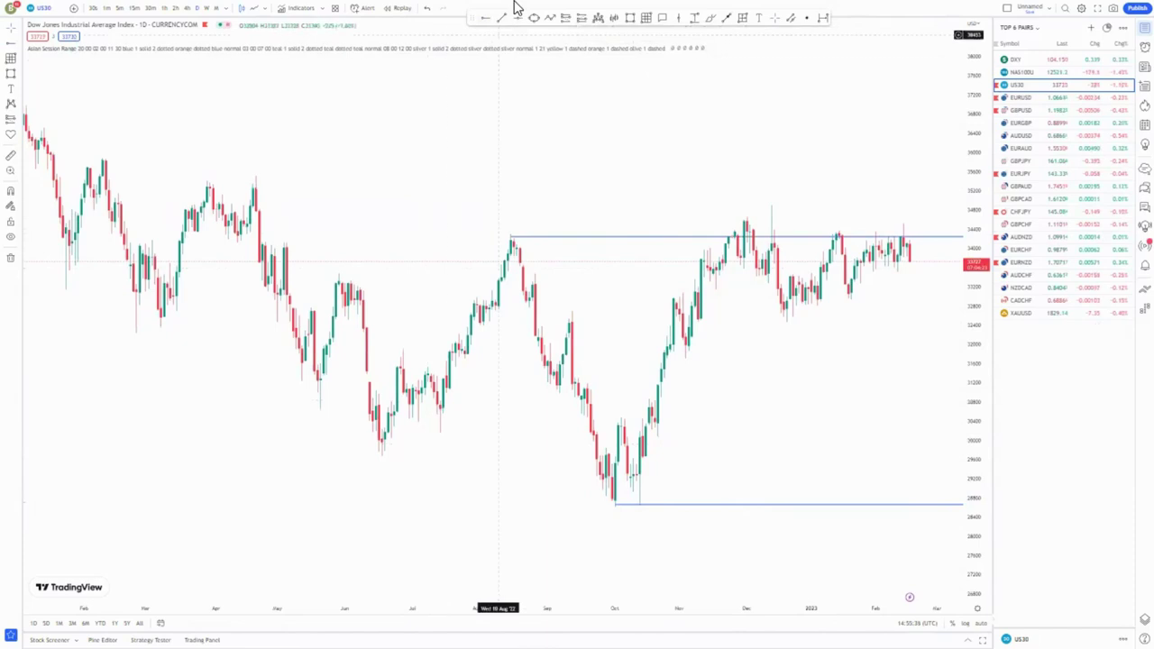
click(248, 177)
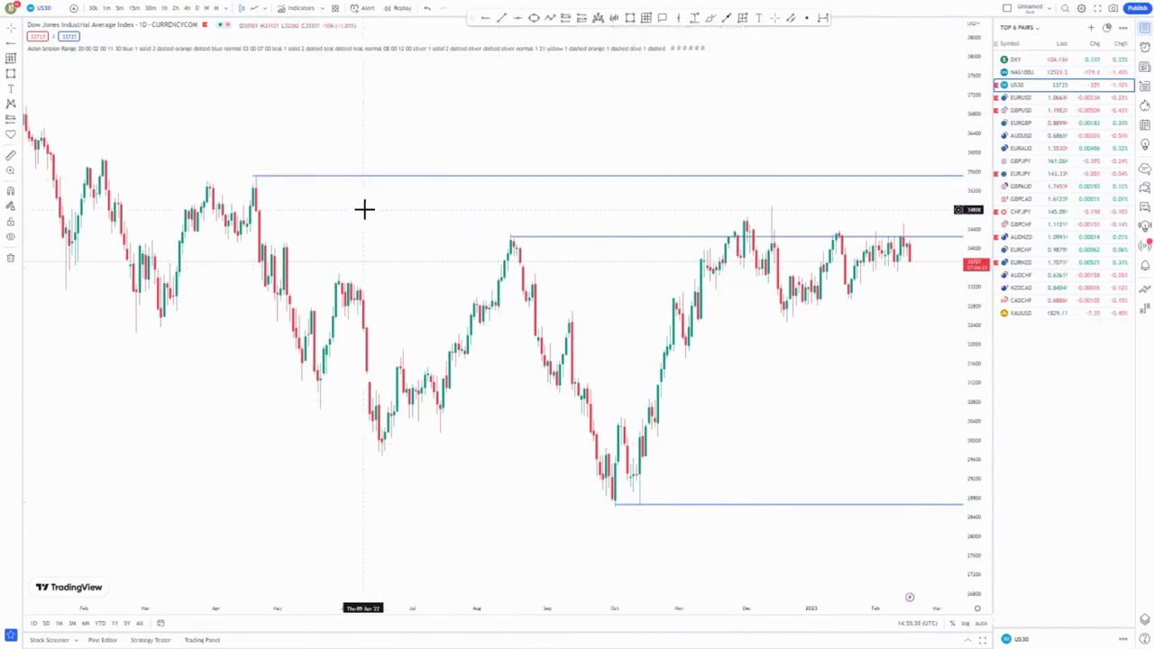
- Circle the latest daily candles below the August-high ray freehand, and delete the brush stroke
scroll(443, 280, right, 10)
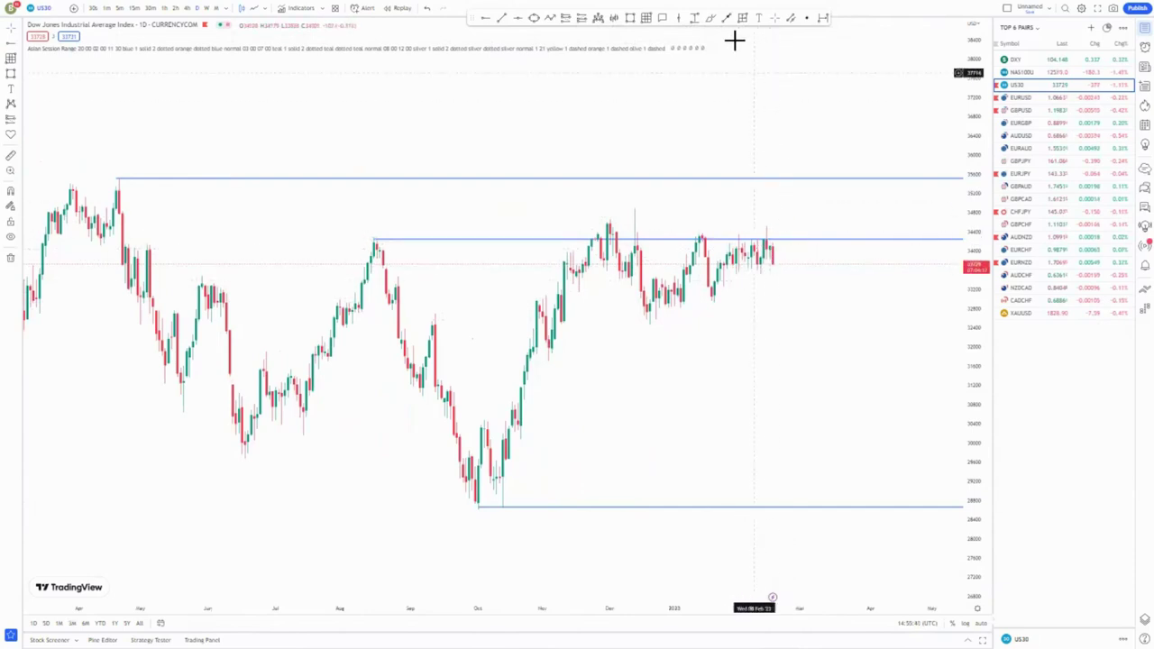
click(786, 236)
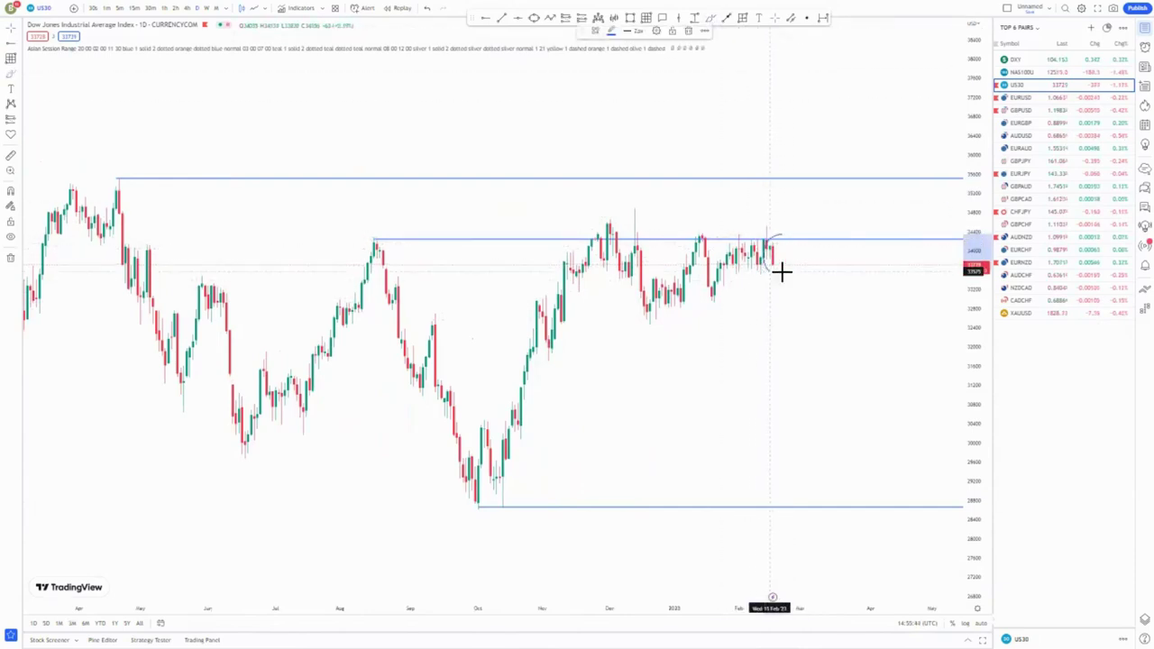
click(689, 32)
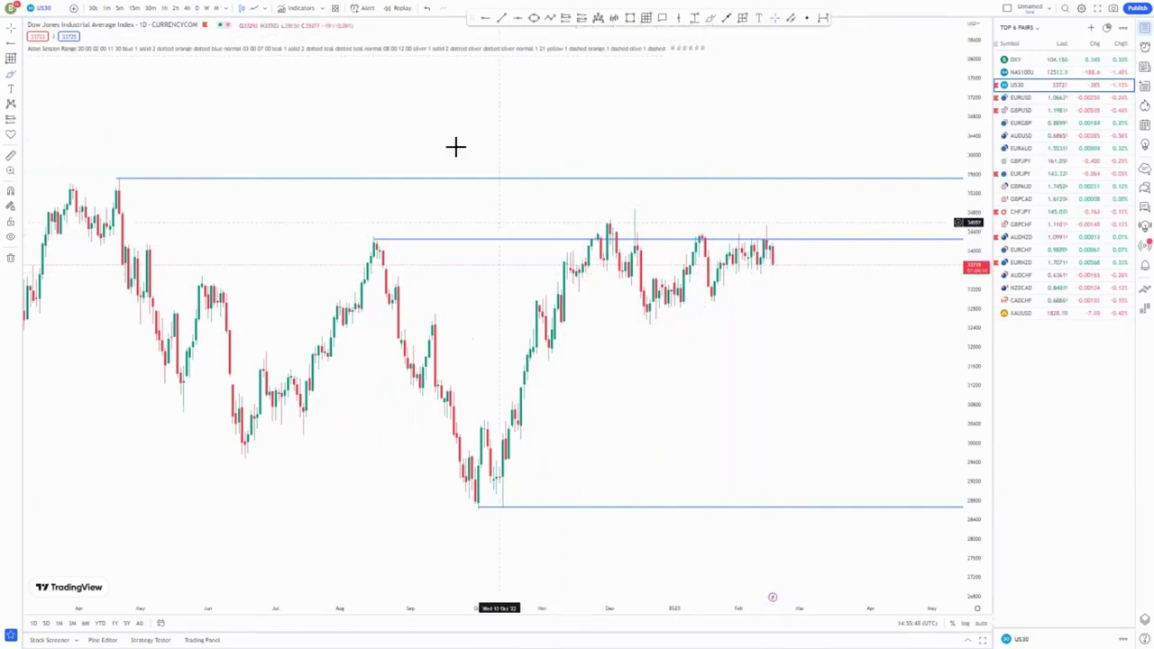
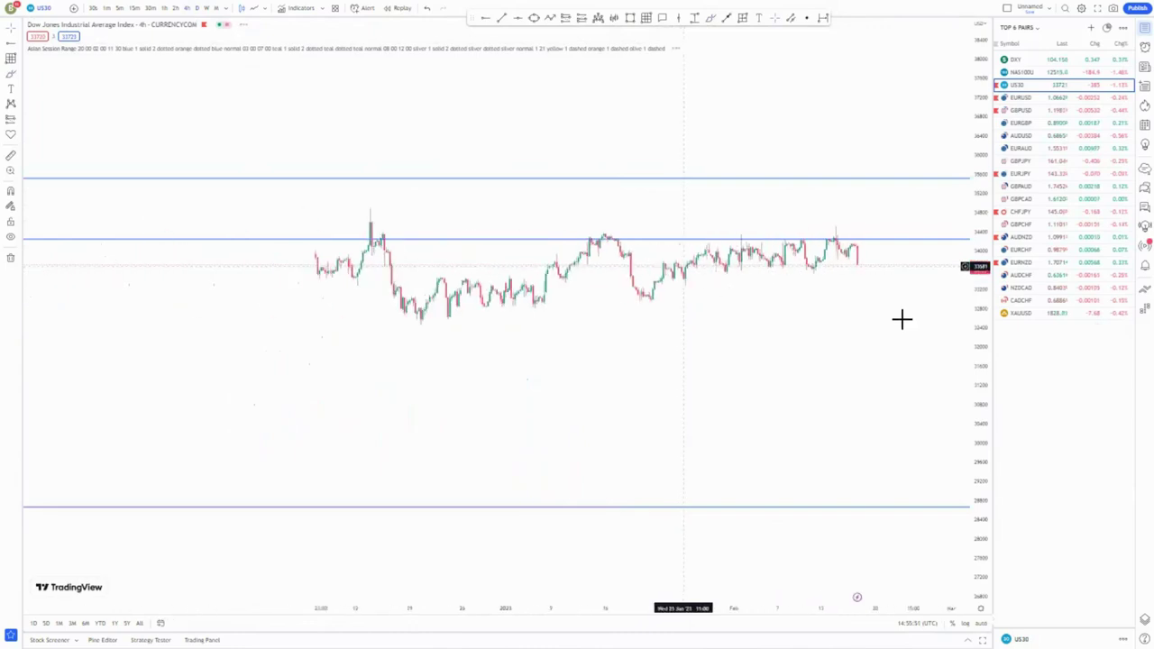
- Circle the October–November rally, the December–January range and the mid-February high freehand on the 4-hour chart
drag(975, 403, 975, 326)
drag(553, 374, 771, 359)
scroll(672, 394, down, 5)
scroll(728, 335, down, 3)
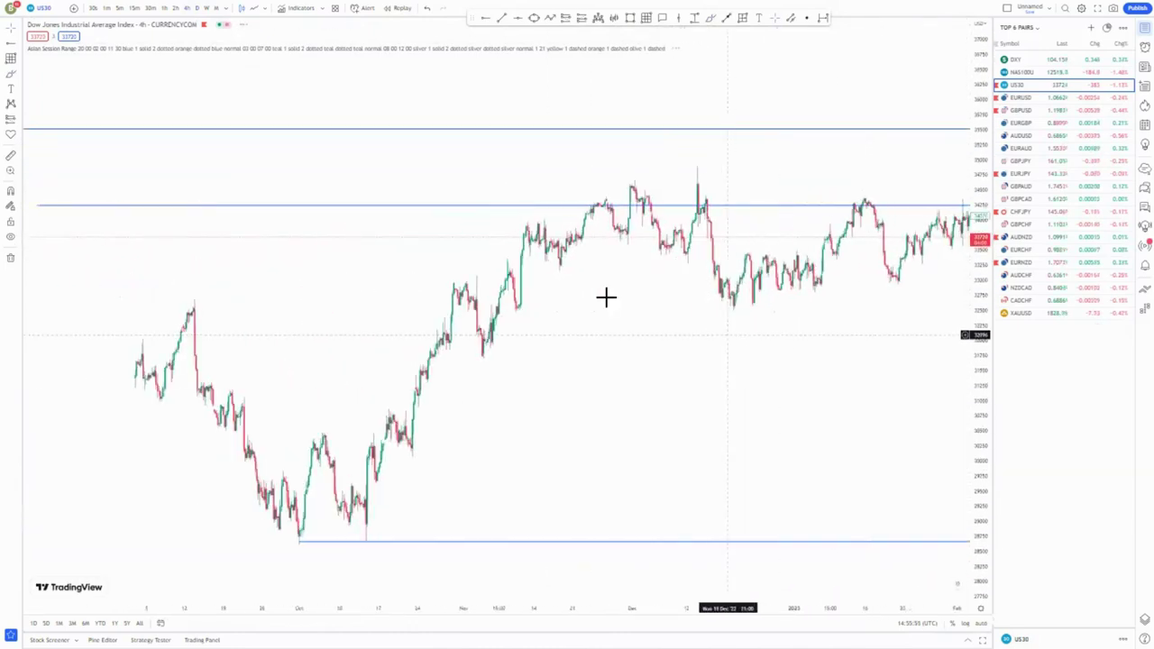
drag(585, 181, 503, 313)
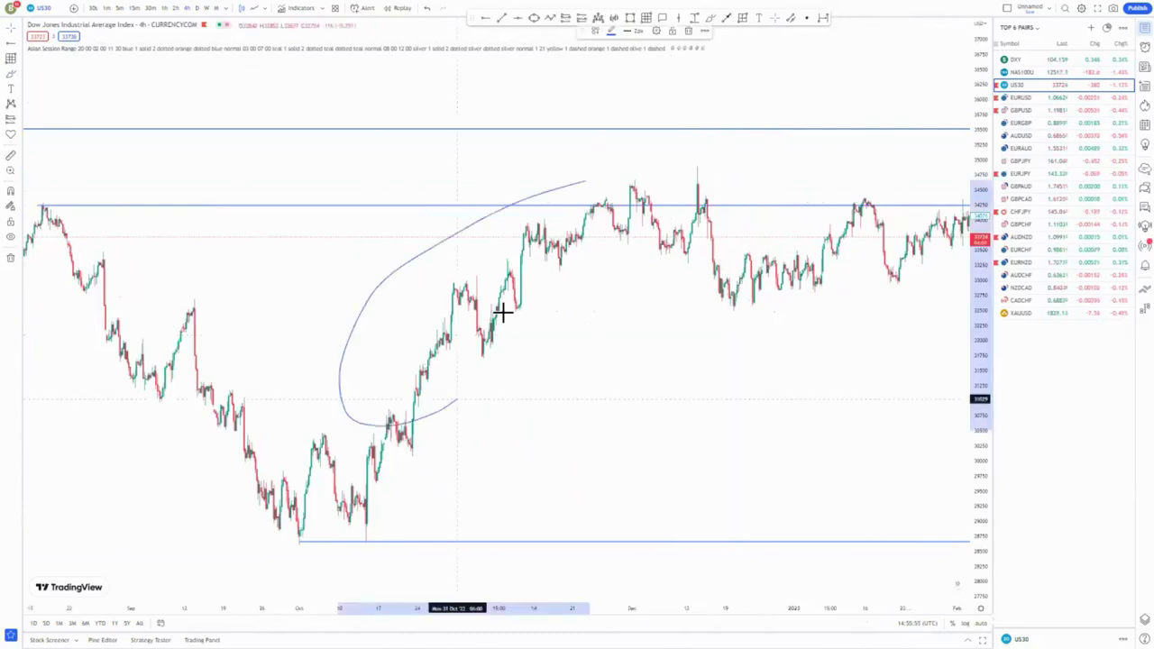
mouse_move(854, 197)
mouse_down()
mouse_move(742, 325)
mouse_move(820, 176)
mouse_up()
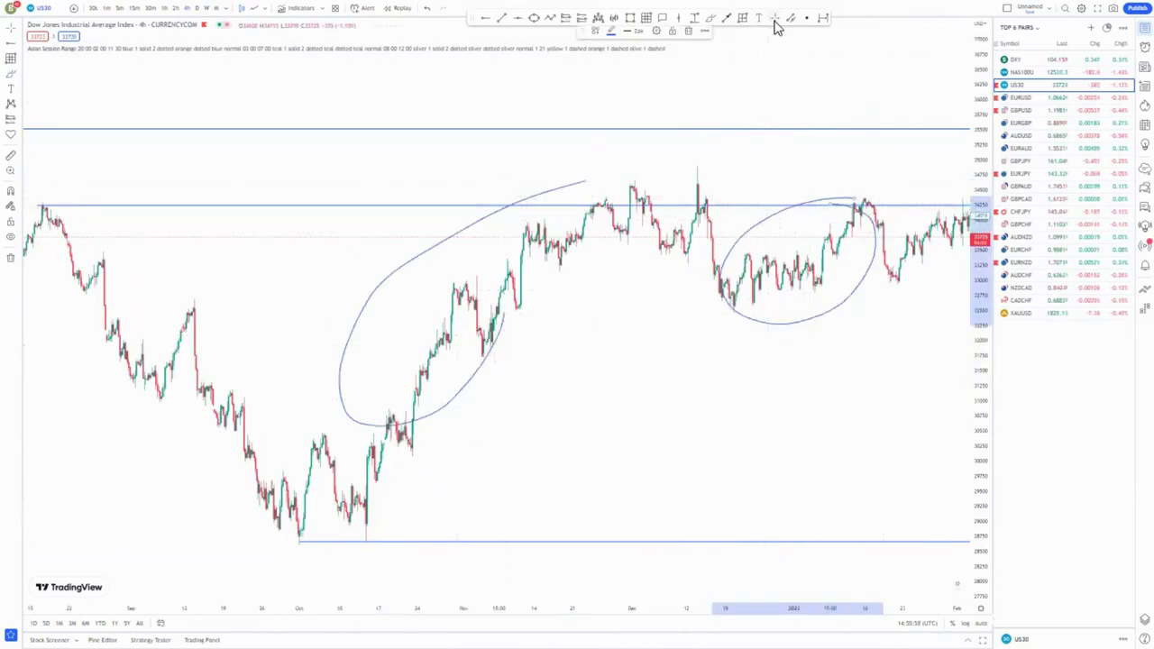
drag(736, 87, 631, 90)
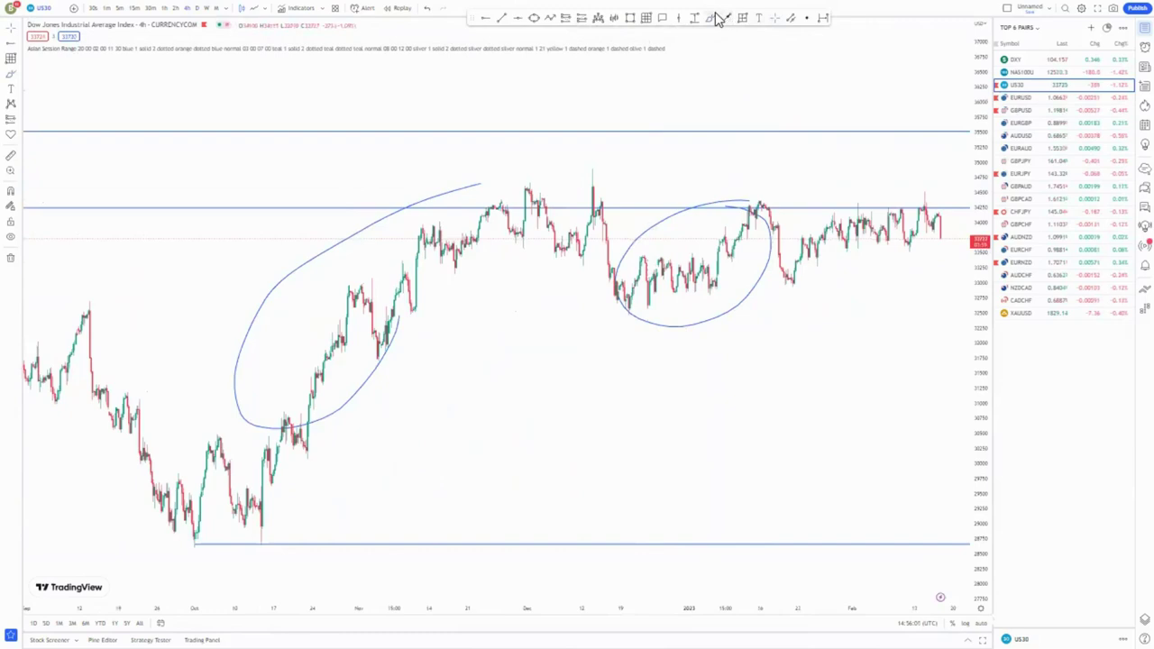
mouse_move(905, 177)
mouse_down()
mouse_move(808, 207)
mouse_move(881, 322)
mouse_move(896, 180)
mouse_move(919, 185)
mouse_up()
- Delete the three freehand circles around the price swings
click(690, 32)
click(769, 224)
key(Delete)
click(471, 188)
key(Delete)
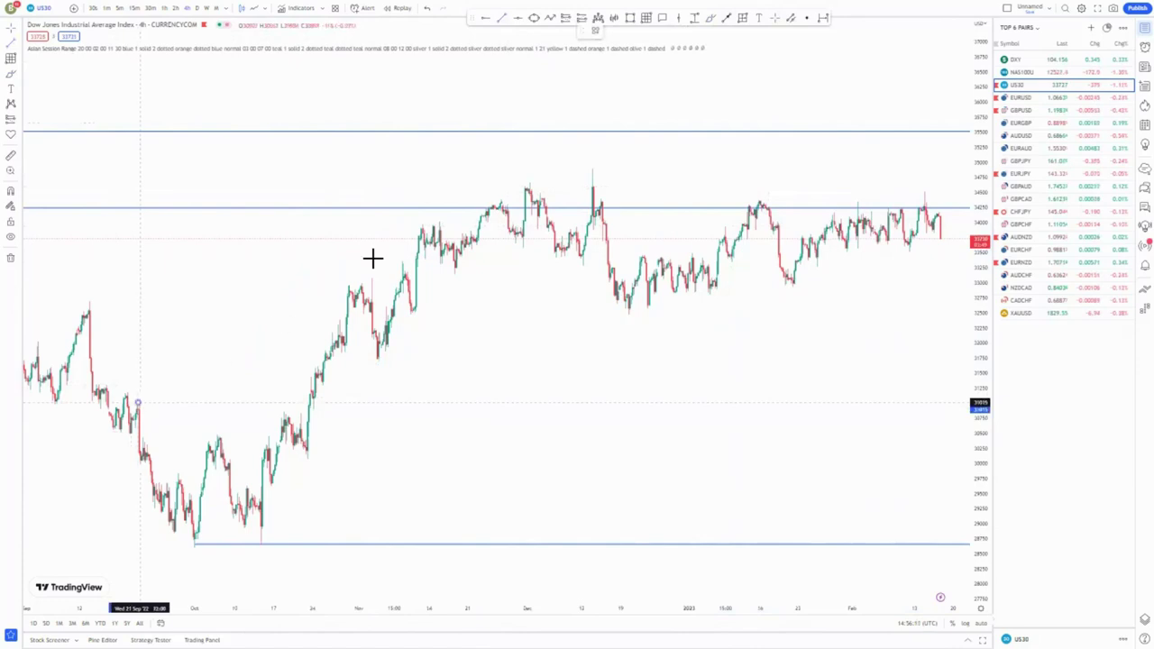
- Draw rising trend lines above and below the October–December rally, starting the lower one at the mid-October low
click(537, 76)
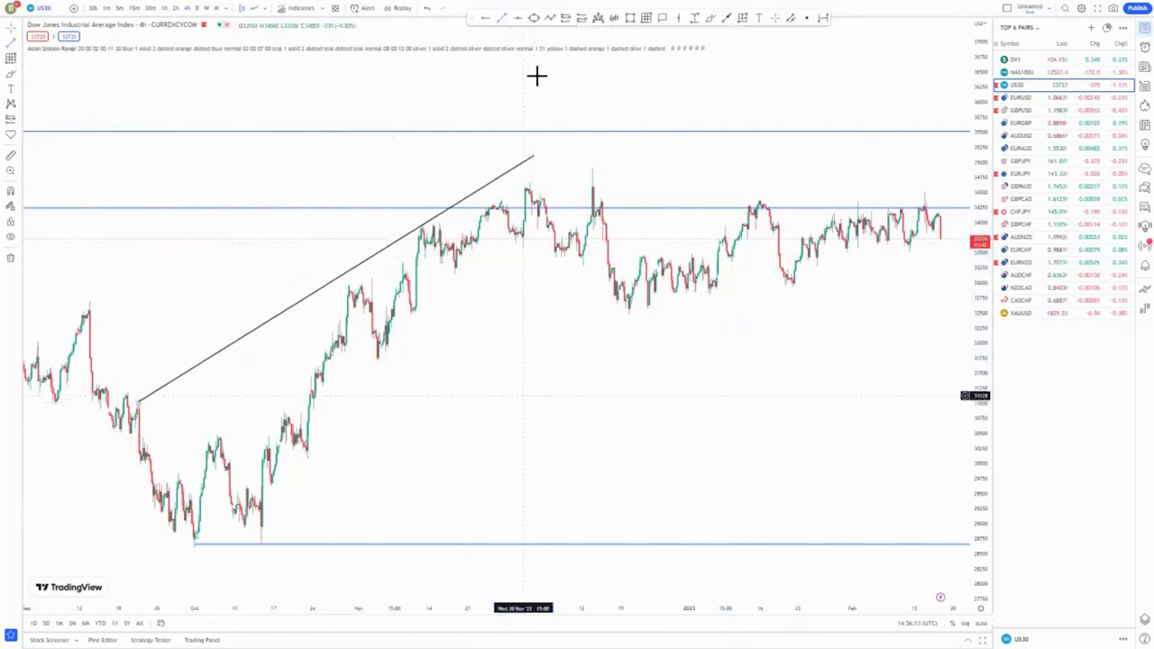
drag(260, 546, 599, 252)
click(544, 364)
- Steer the upper trend line along the rally's swing highs by moving both ends, and raise the lower line's far end slightly
drag(140, 408, 141, 440)
drag(533, 156, 539, 136)
click(579, 297)
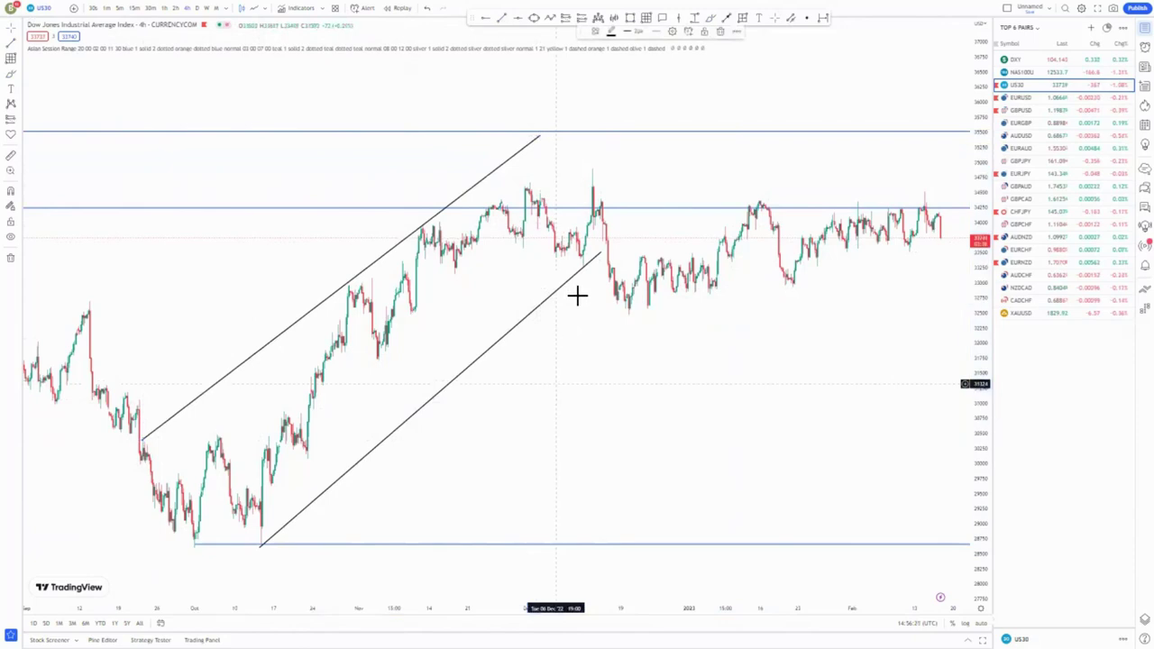
drag(601, 256, 603, 251)
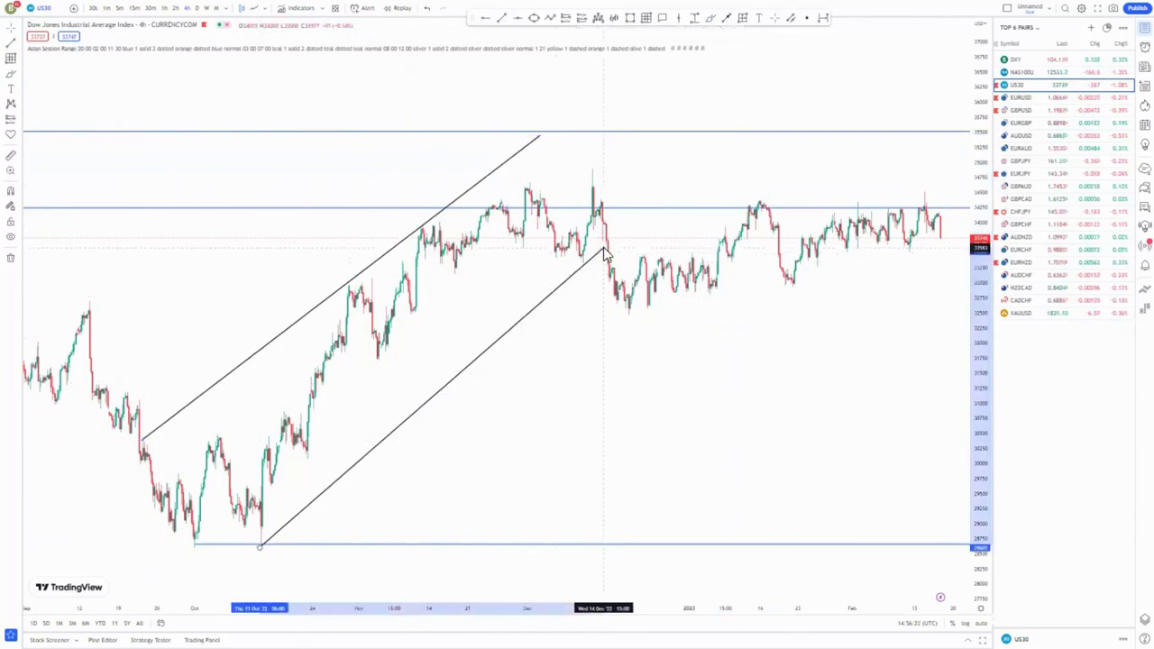
click(548, 384)
- Draw an inner rising trend line inside the October–December channel, from the 21 October low to early December
click(504, 19)
click(307, 455)
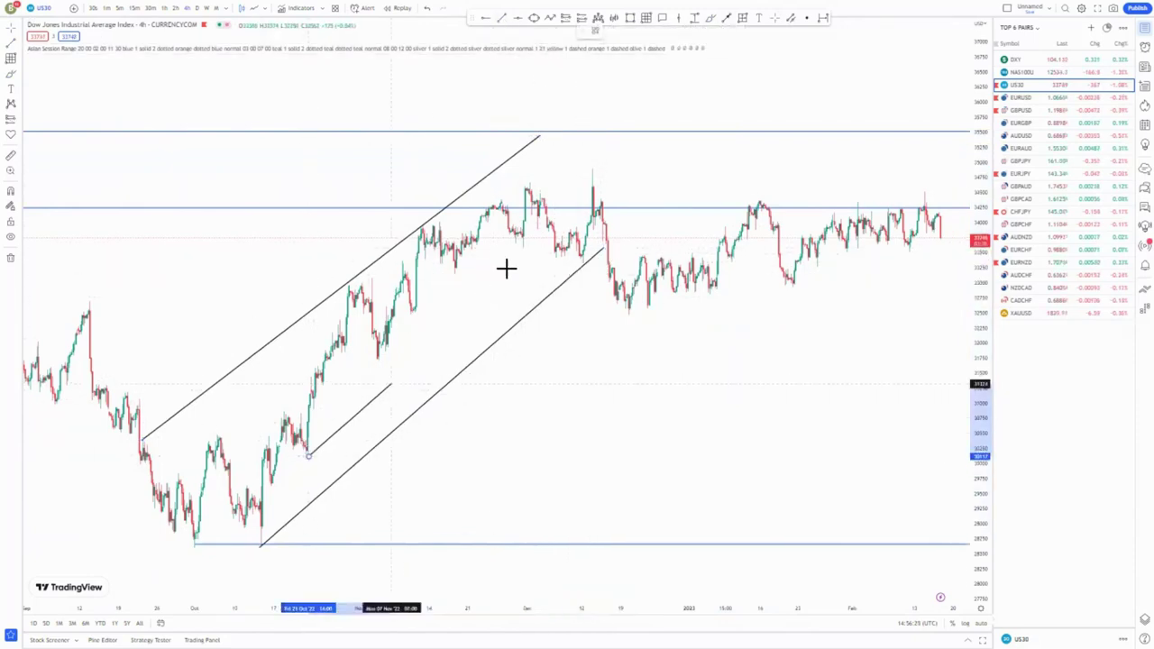
click(536, 240)
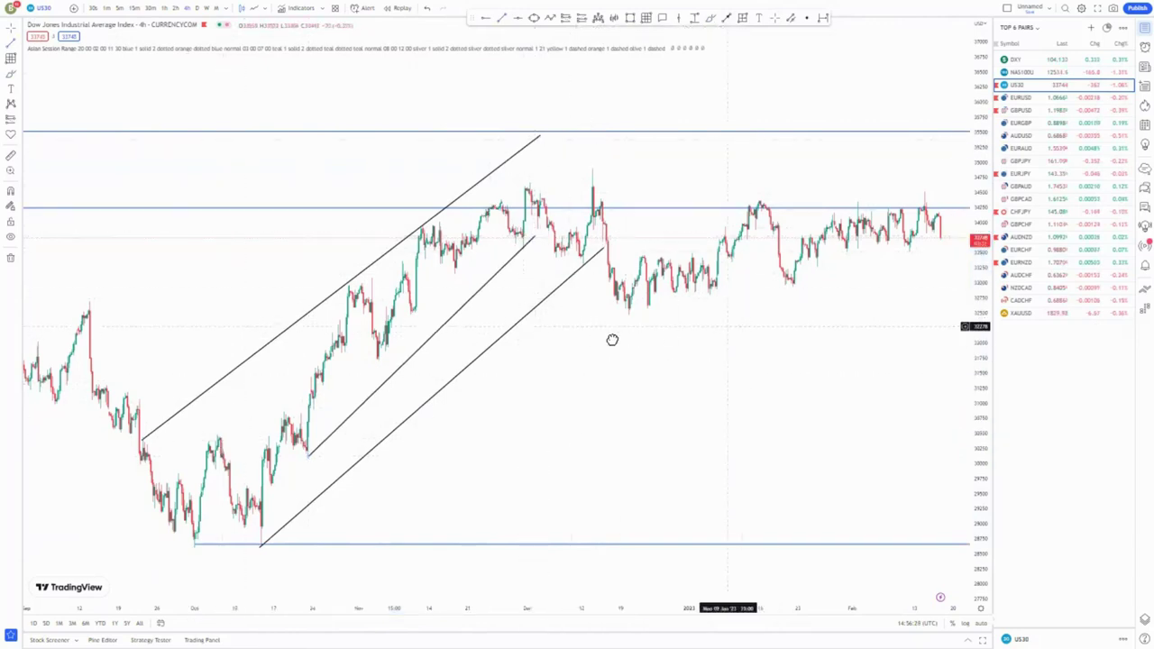
- Draw rising trend lines above and below the mid-December to mid-January price range
drag(734, 327, 610, 339)
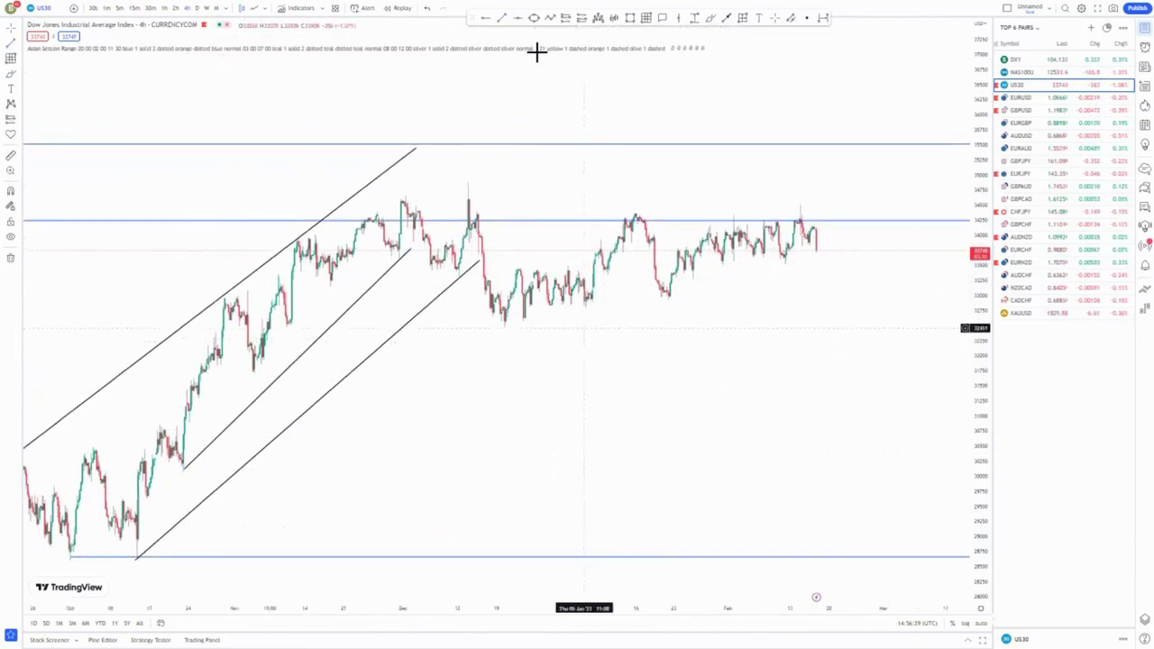
click(480, 273)
click(636, 216)
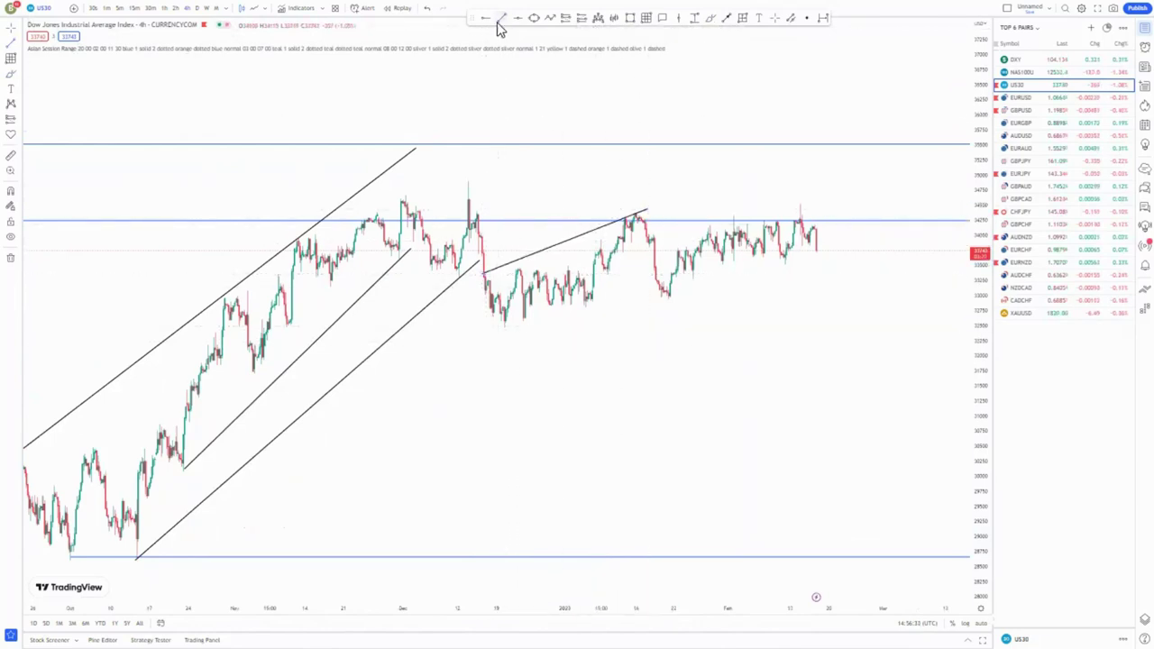
click(647, 286)
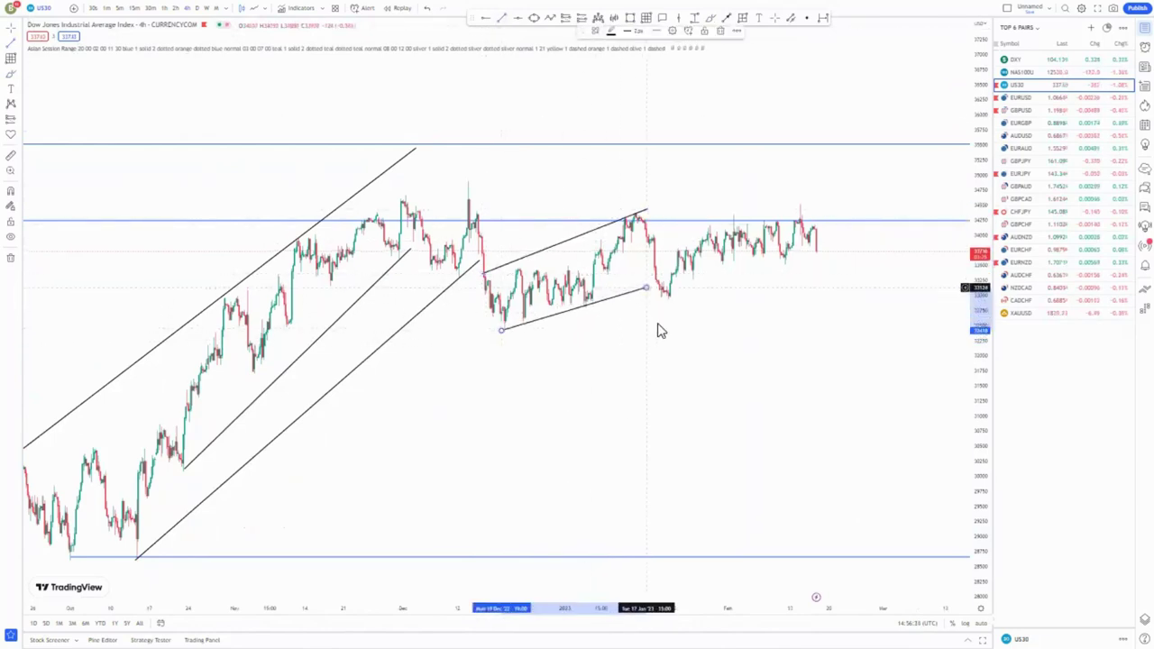
- Sketch the price swings freehand from the mid-December high into a steep projected drop, and delete the sketch
mouse_move(461, 203)
mouse_down()
mouse_move(496, 309)
mouse_move(553, 289)
mouse_move(609, 233)
mouse_move(637, 230)
mouse_up()
mouse_move(704, 251)
mouse_down()
mouse_move(748, 225)
mouse_move(817, 231)
mouse_move(842, 472)
mouse_up()
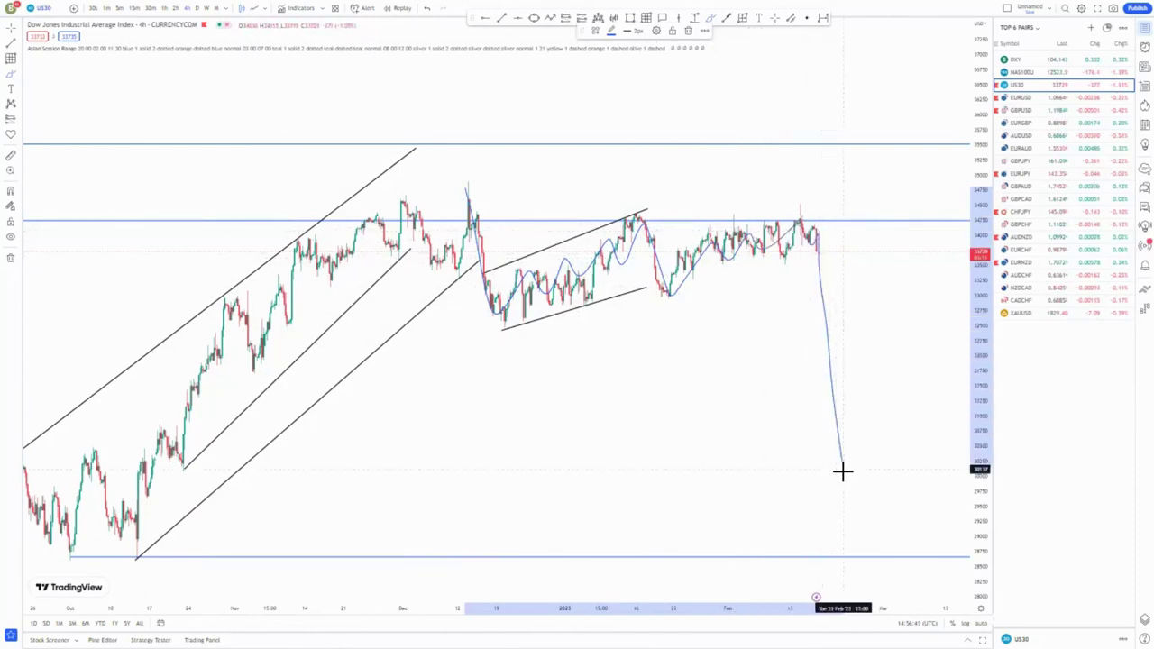
click(687, 31)
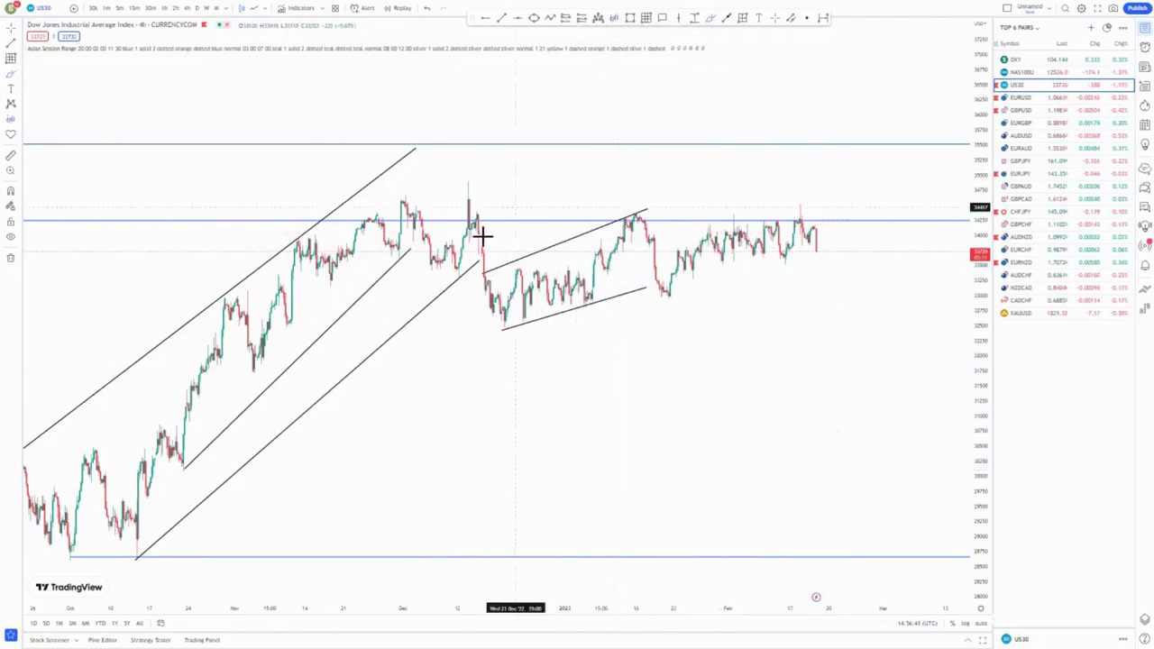
- Copy the mid-December drop and its first rebounds as a bars pattern
drag(469, 168, 538, 321)
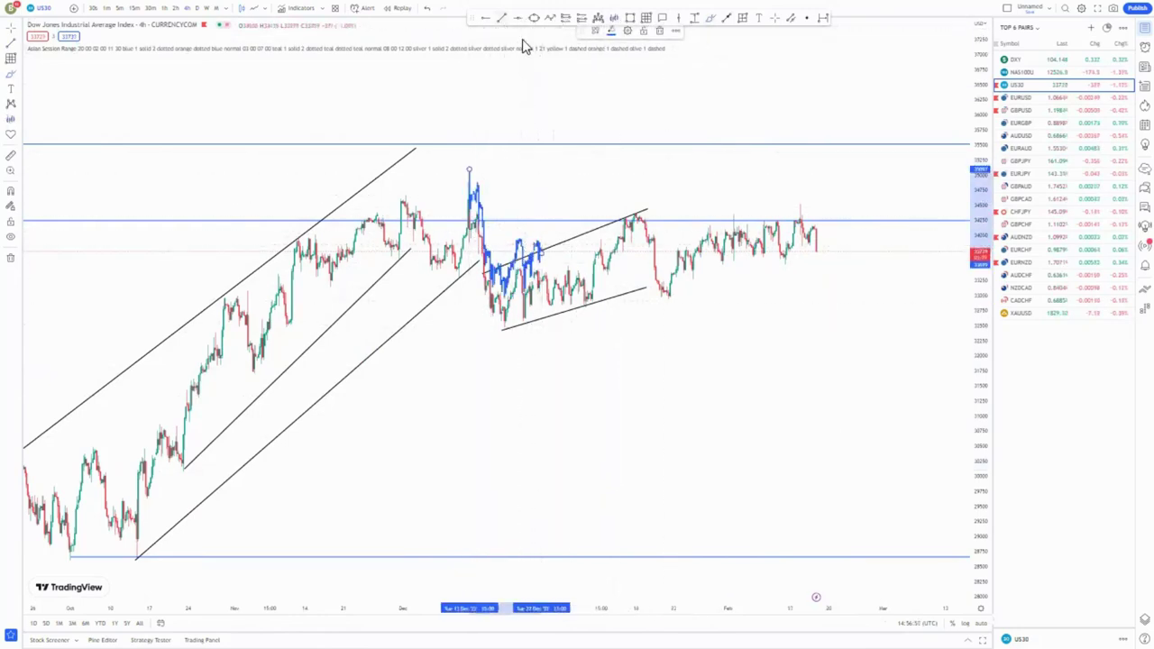
- Draw rising trend lines below and above the late-January to February range, and mark a rectangle zone over the February highs
click(502, 18)
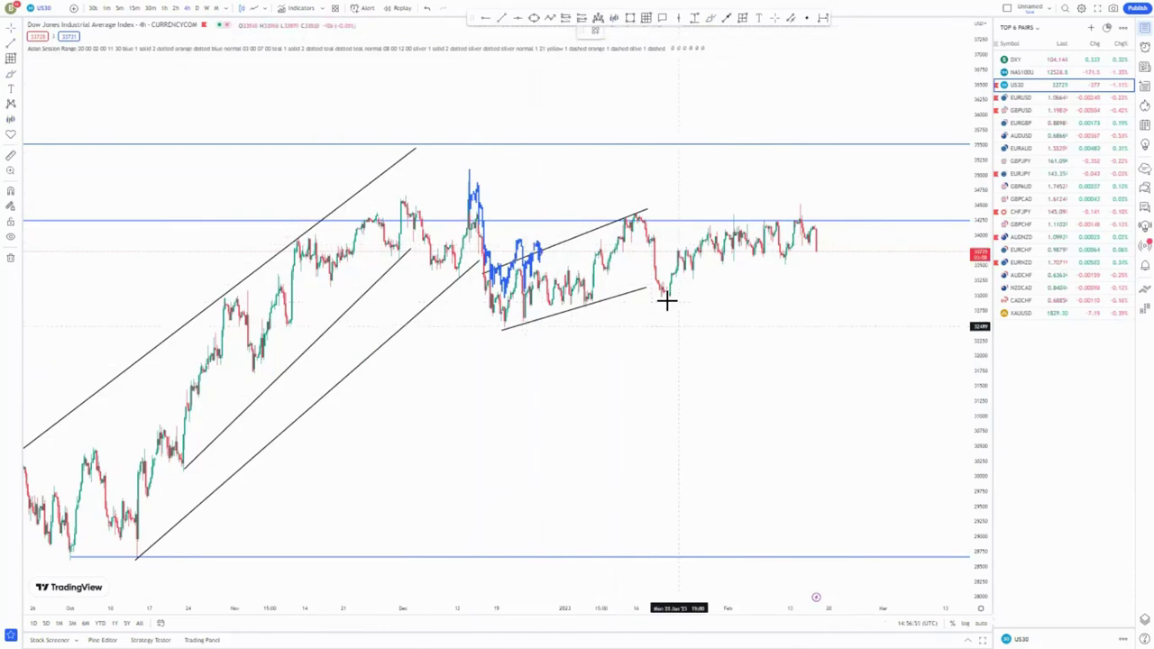
click(821, 251)
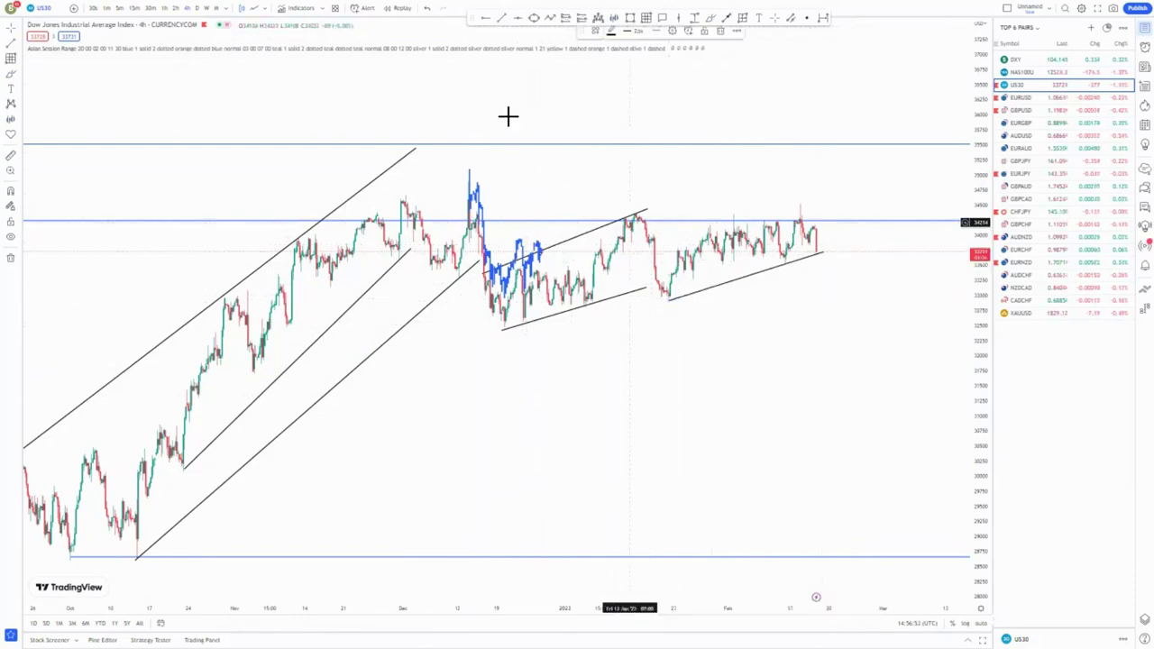
click(653, 232)
click(810, 195)
click(815, 325)
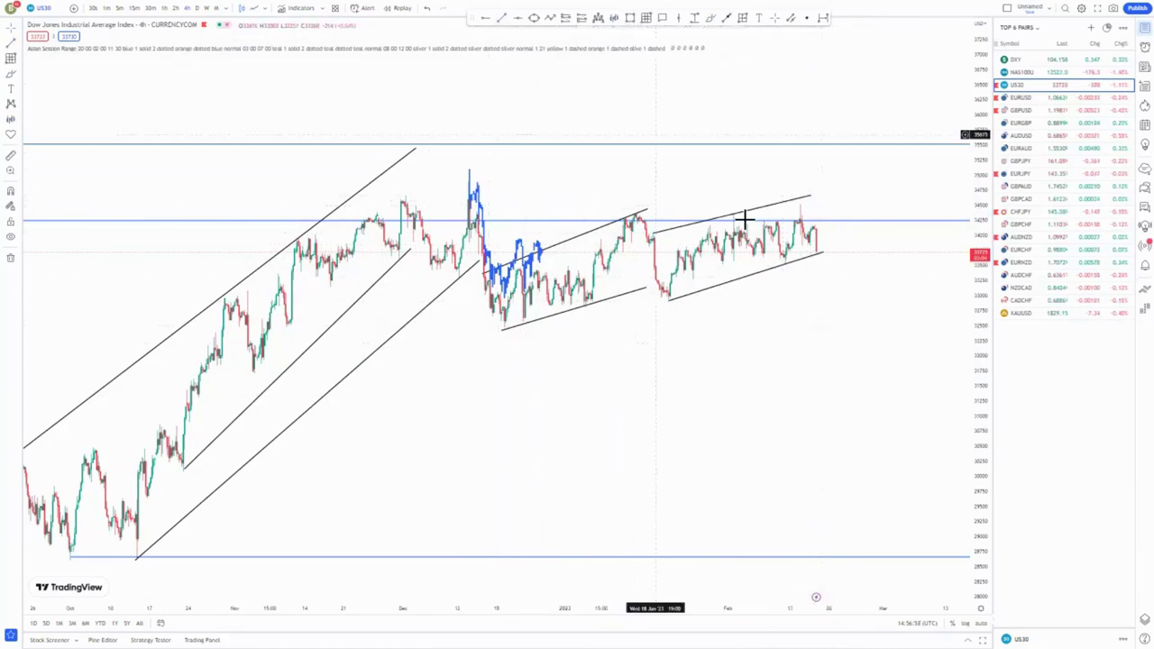
click(732, 216)
click(822, 292)
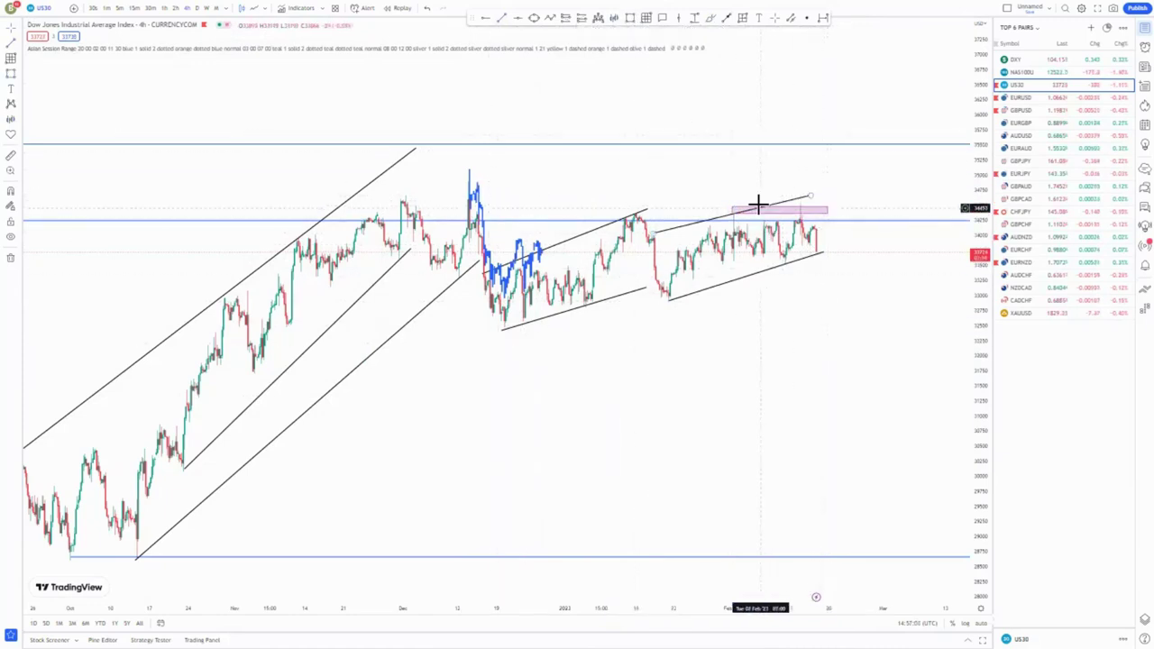
- Move the bars pattern to the latest candle as a projected drop, and lay a trend line measured on the December drop along it
drag(483, 215, 810, 301)
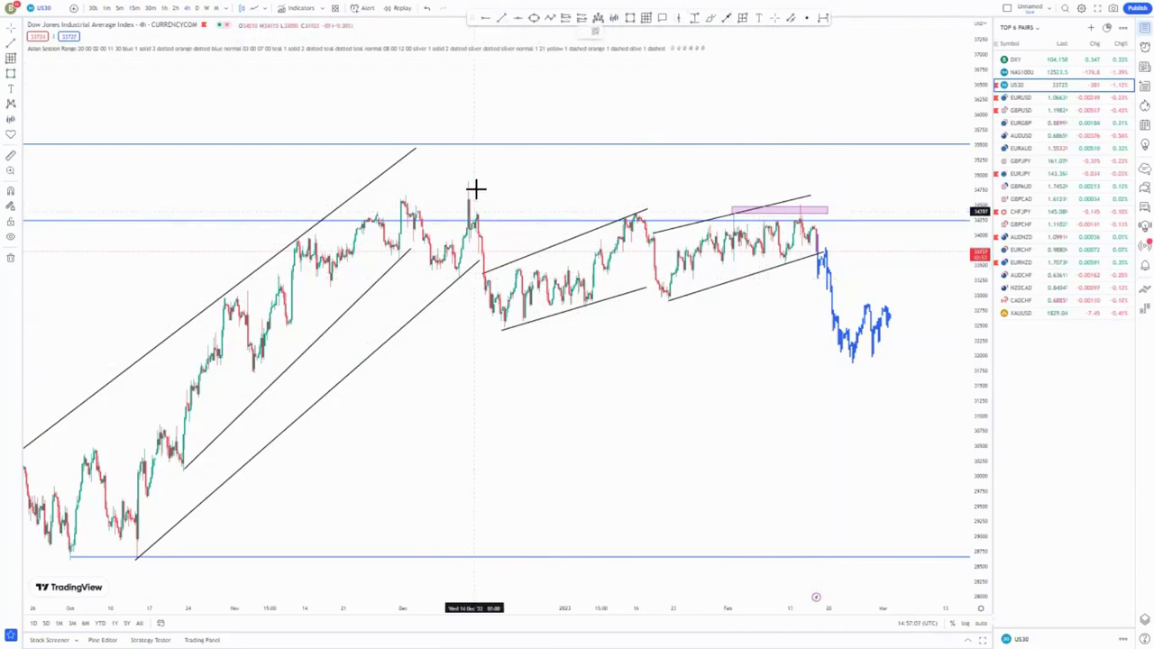
drag(470, 179, 505, 334)
drag(483, 236, 829, 281)
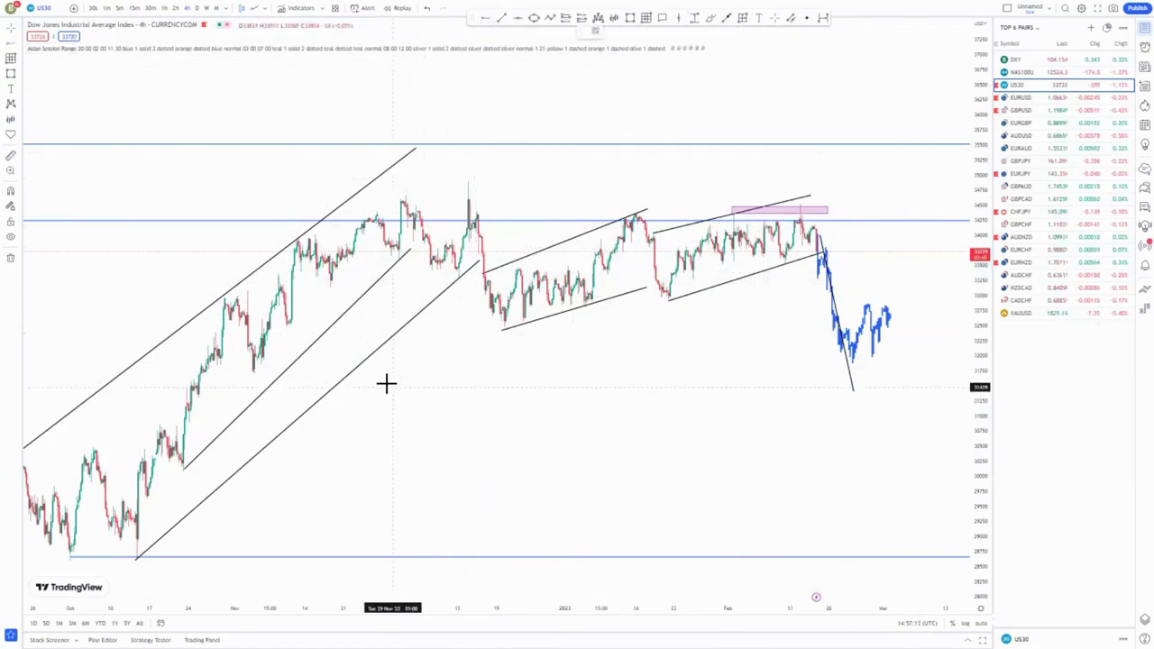
- Place a horizontal ray at about 31,400 where the measuring trend line ends, and delete that trend line
click(349, 388)
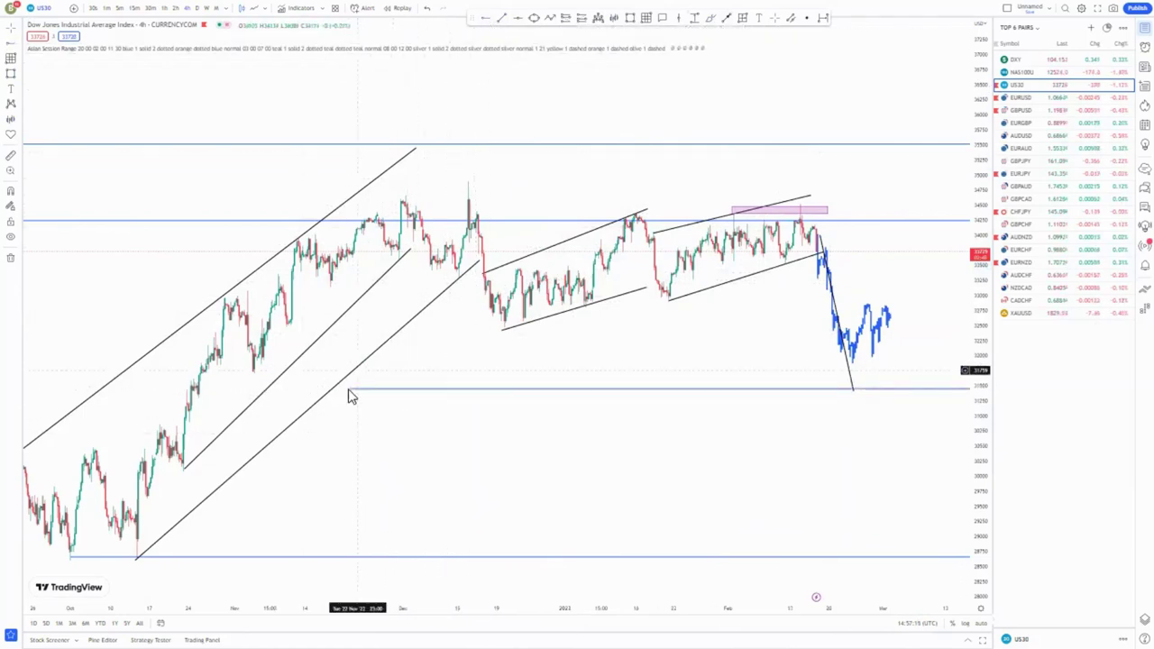
click(866, 559)
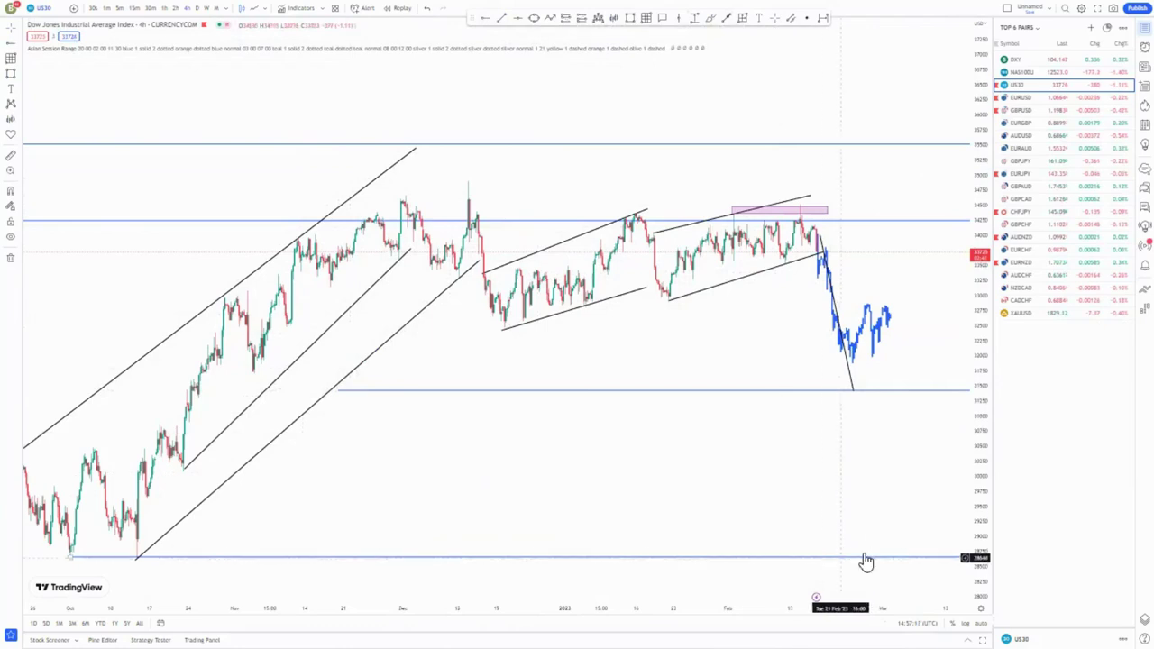
drag(766, 506, 695, 500)
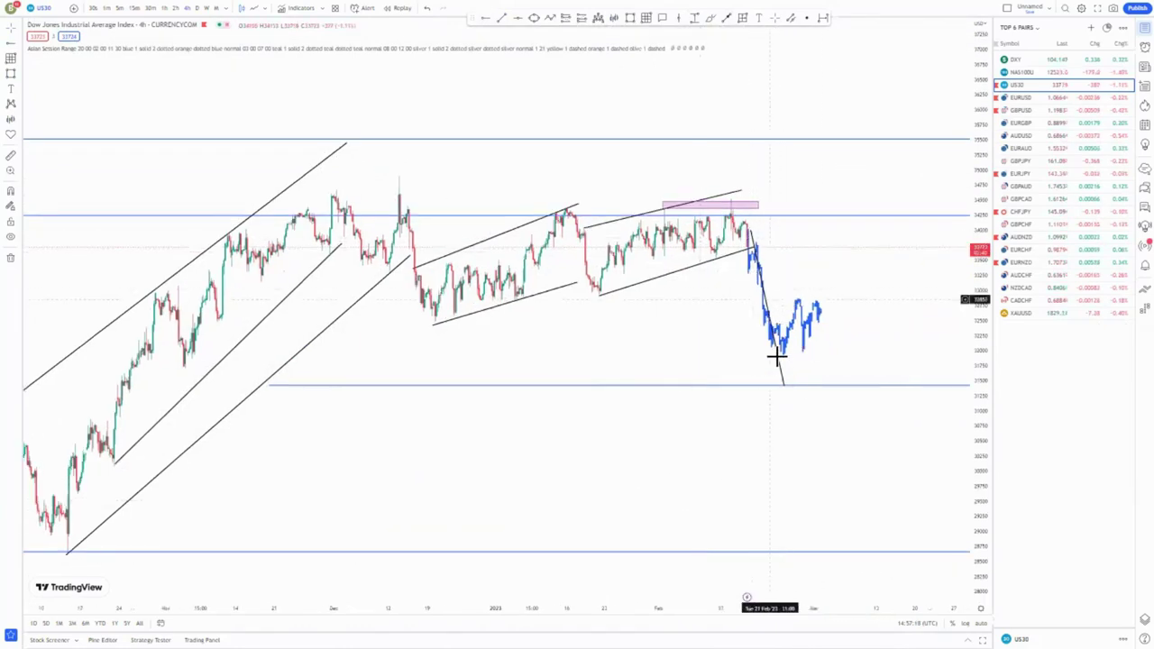
click(760, 282)
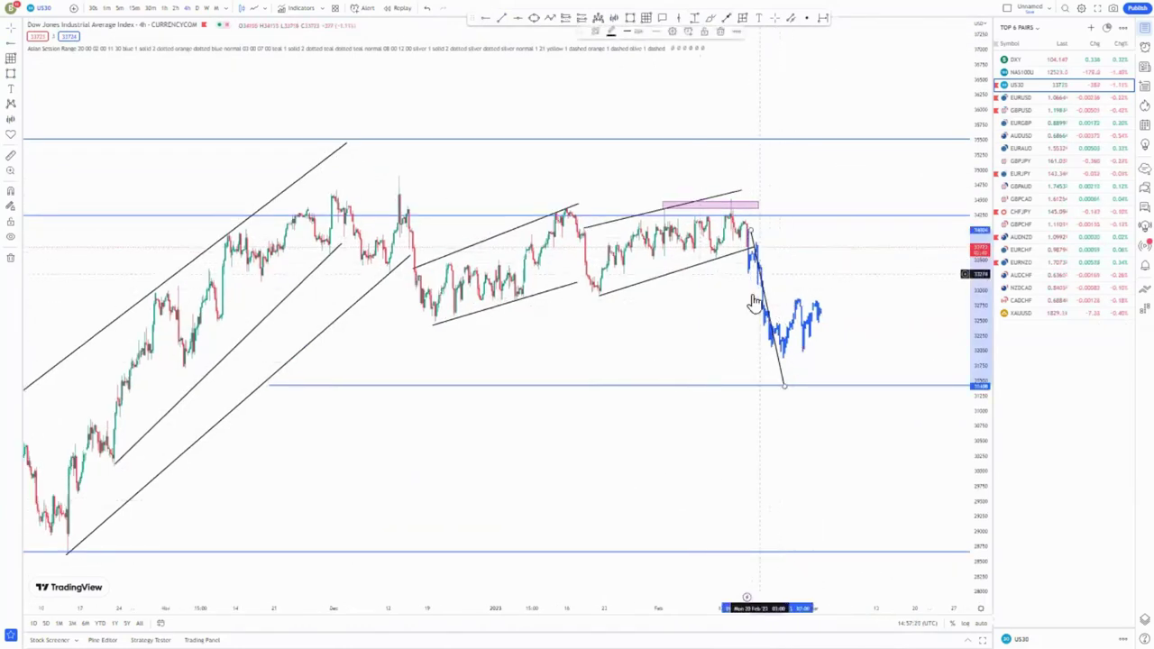
click(720, 32)
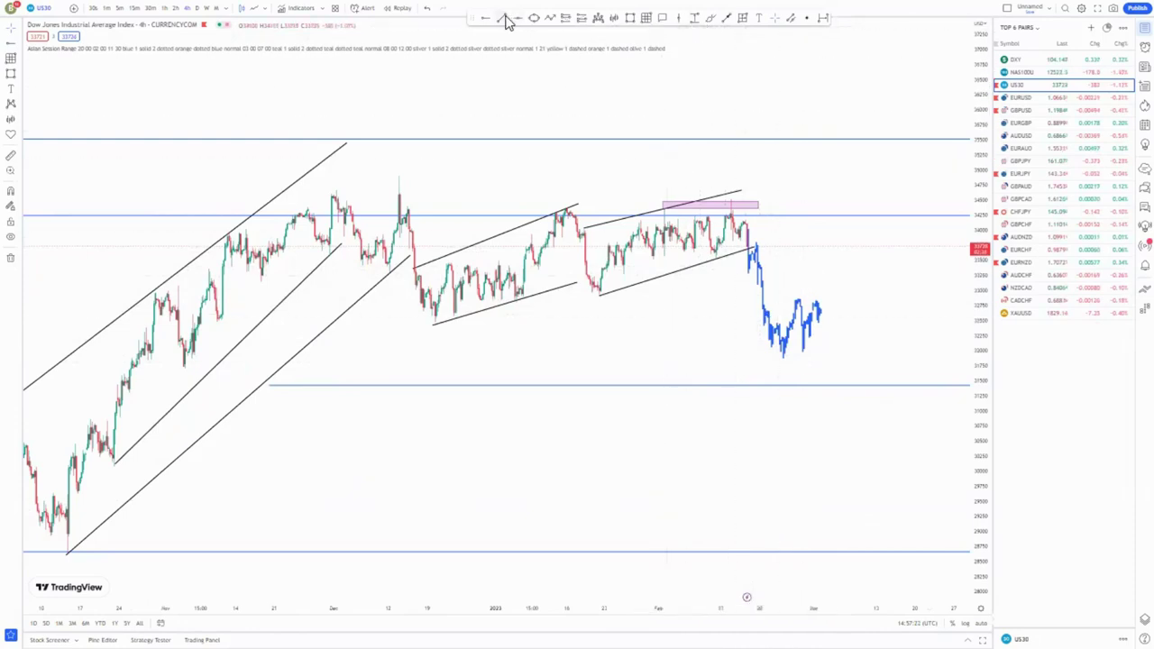
- Draw a short rising trend line under the first bounce of the projected bars pattern
click(760, 258)
click(788, 260)
- Place a short position below the projected bounce with entry at about 33,457, stop at 33,962 and target on the lowest ray, about 28,649
click(757, 261)
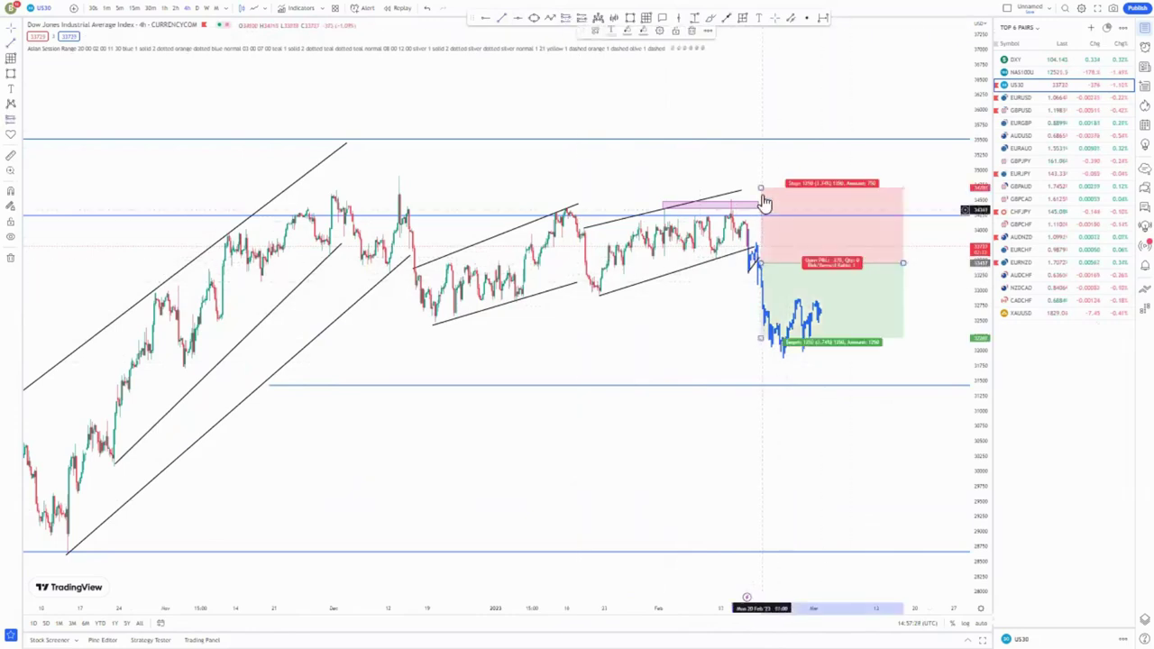
drag(759, 188, 760, 233)
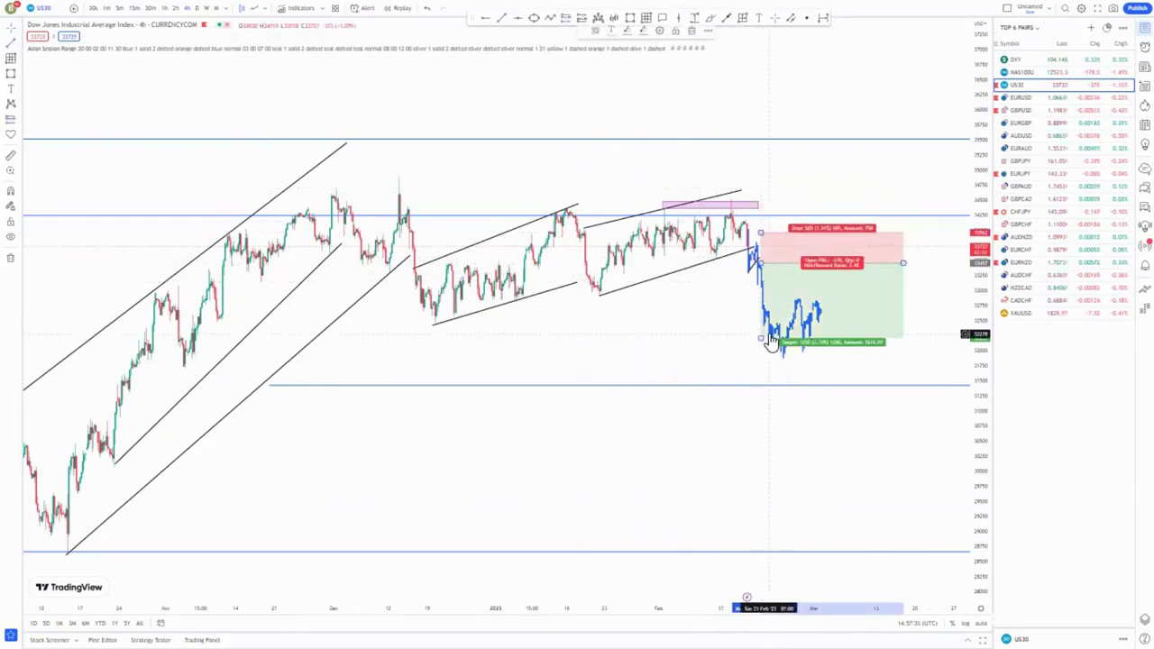
drag(761, 335, 767, 553)
click(712, 525)
scroll(711, 524, down, 5)
scroll(711, 524, up, 3)
scroll(502, 468, up, 4)
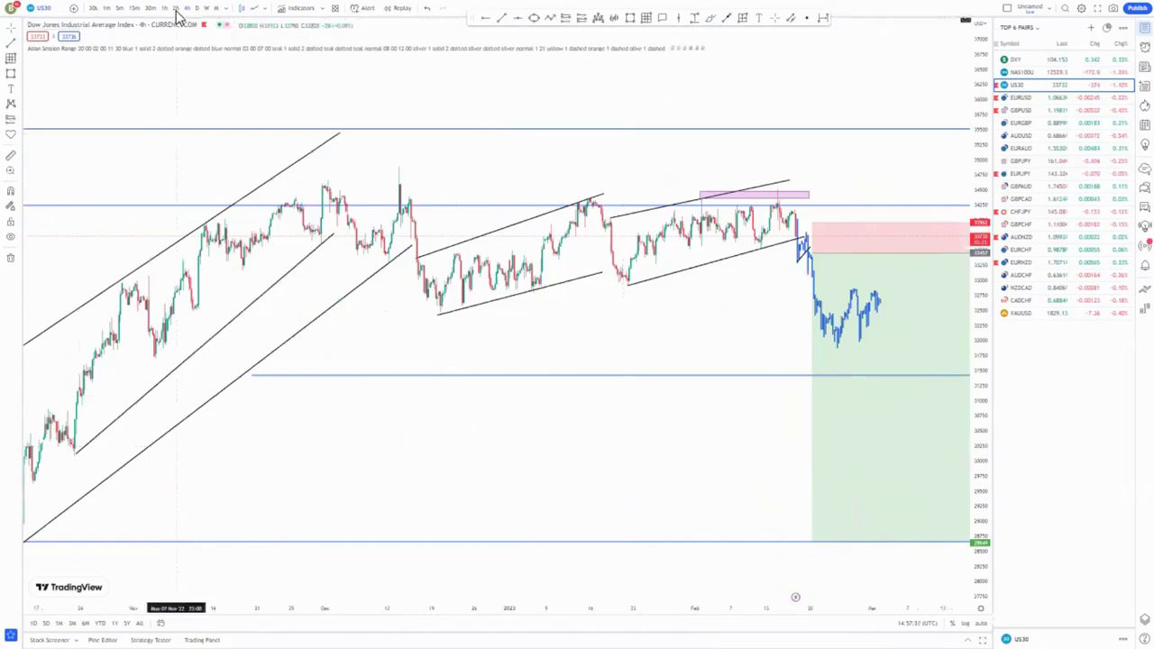
- On the 2-hour timeframe, draw rising trend lines below and above the January rally and a short one under the 17–18 January bounce
click(174, 8)
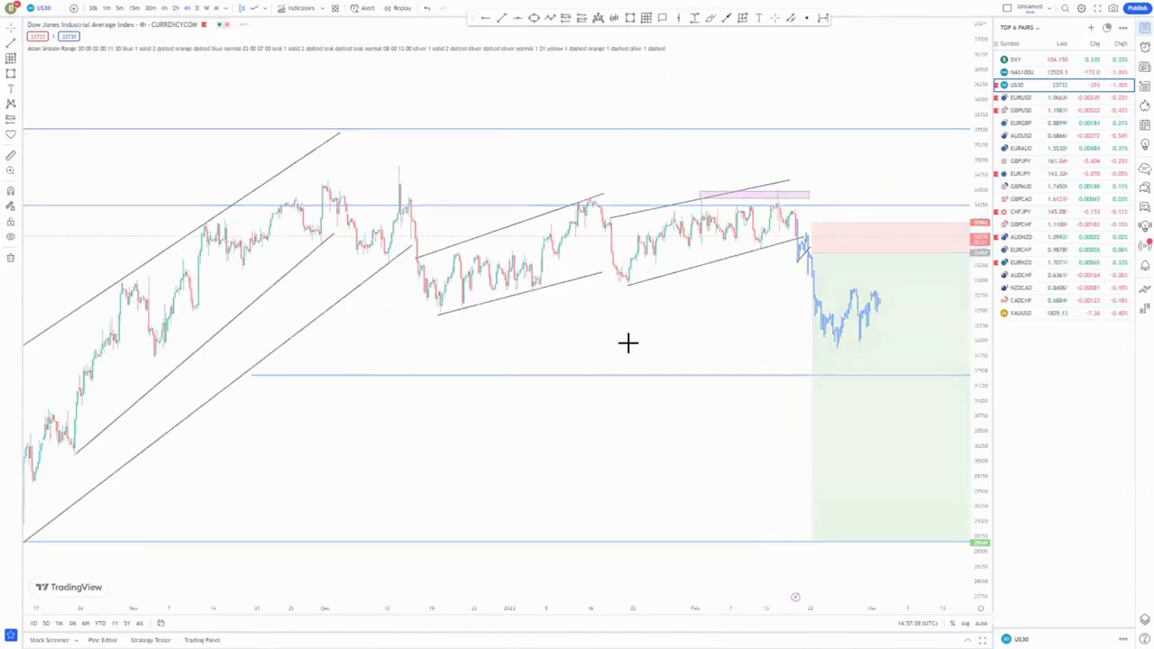
scroll(752, 302, down, 1)
drag(732, 314, 469, 313)
scroll(430, 319, down, 10)
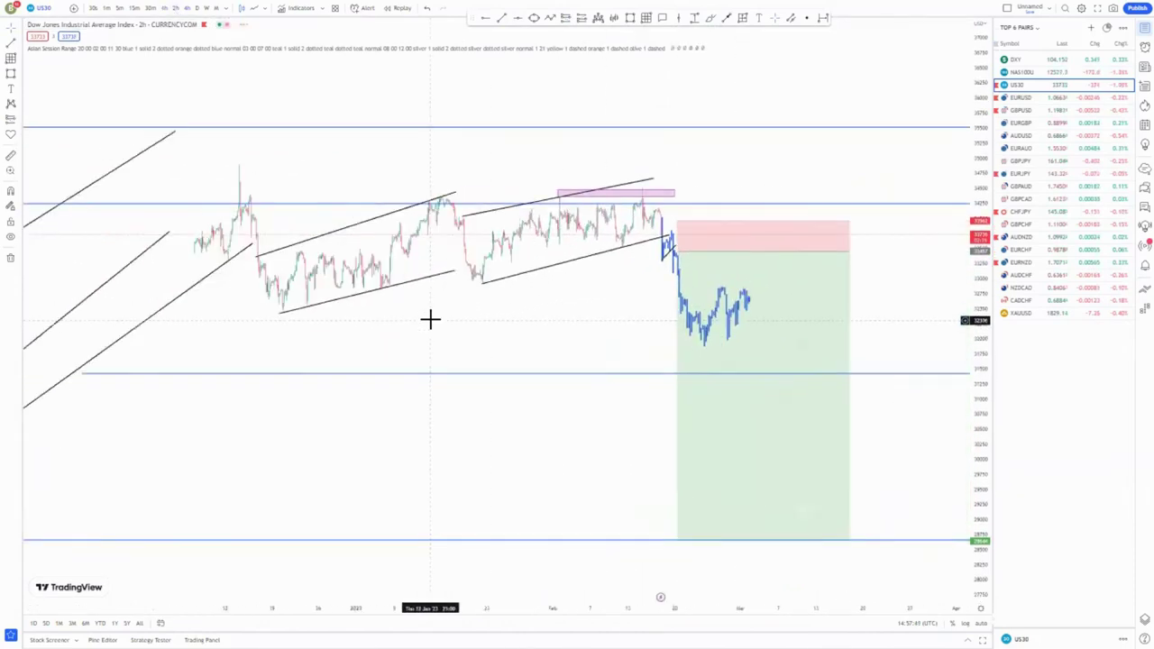
scroll(738, 322, up, 5)
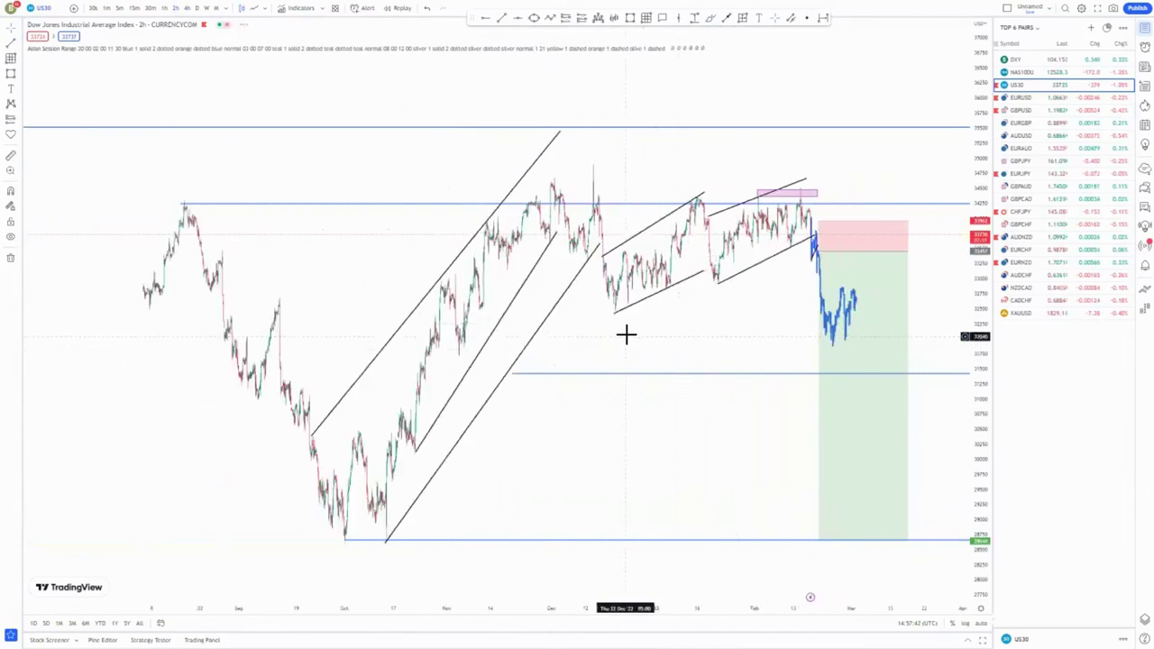
scroll(706, 316, up, 4)
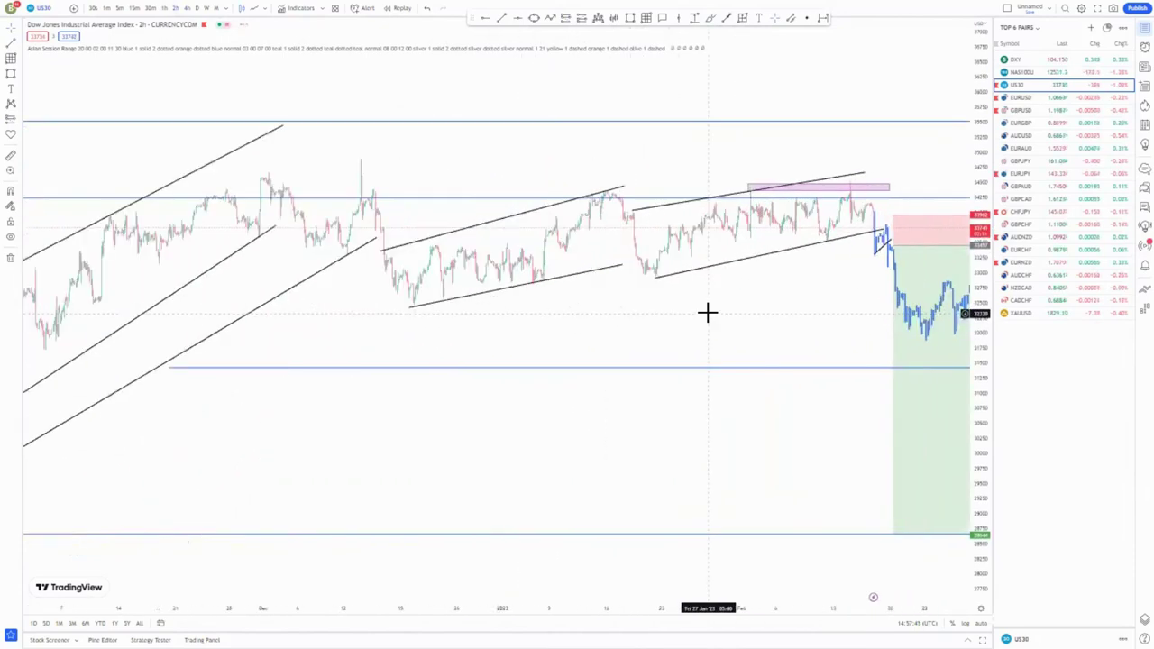
drag(654, 327, 606, 336)
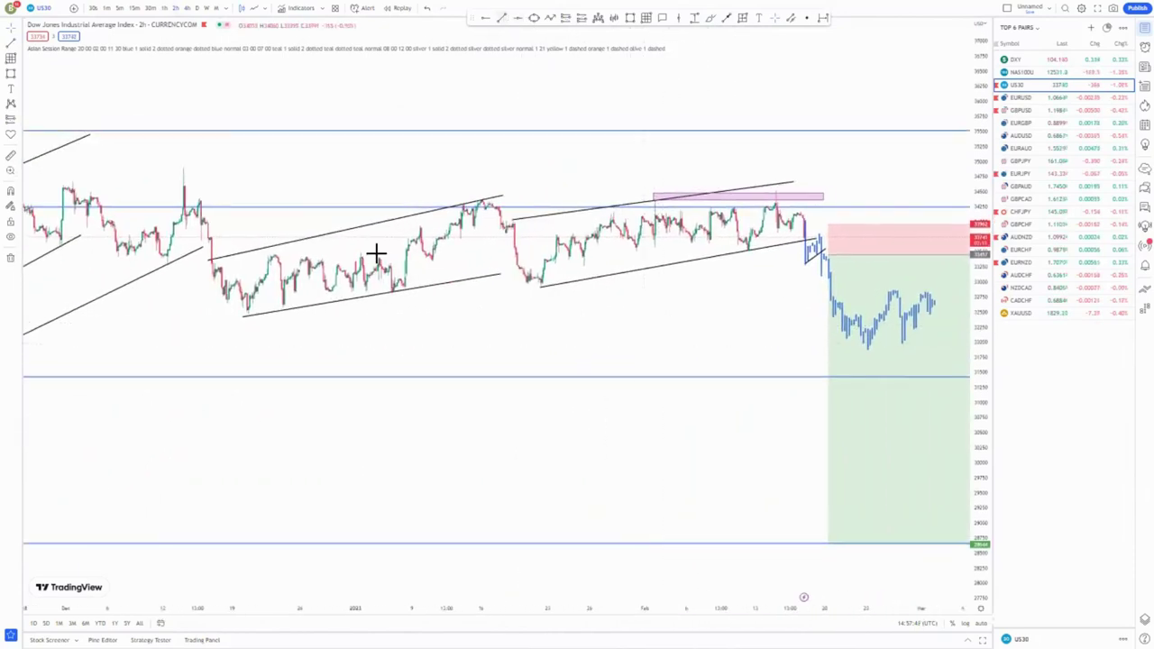
click(487, 220)
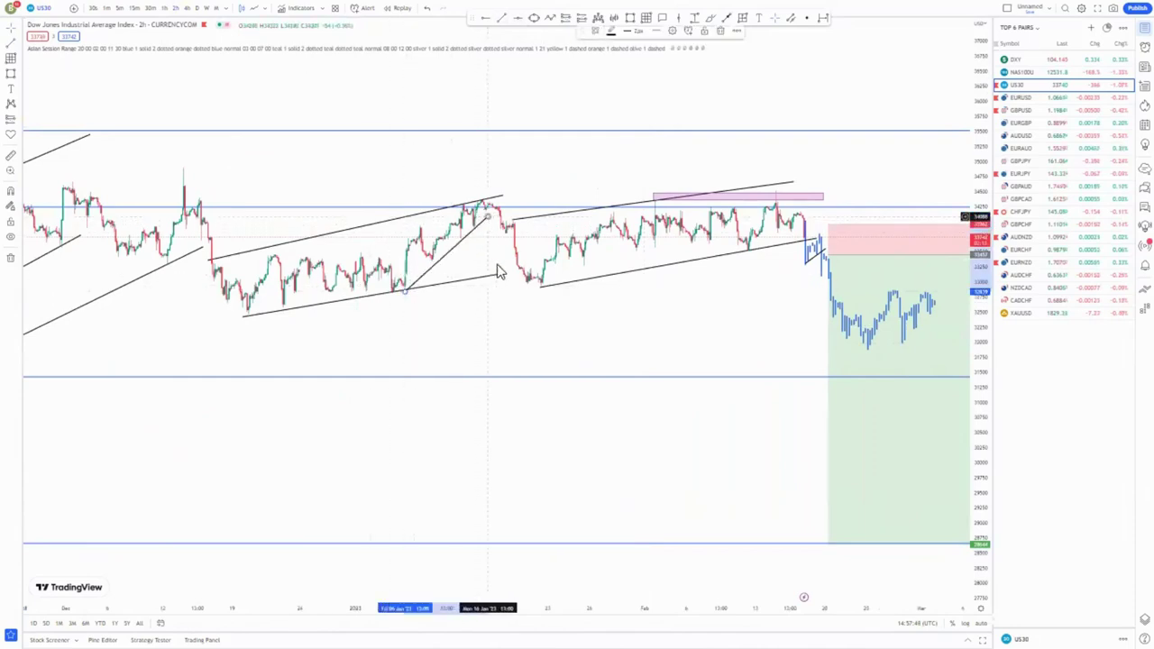
click(380, 256)
click(453, 198)
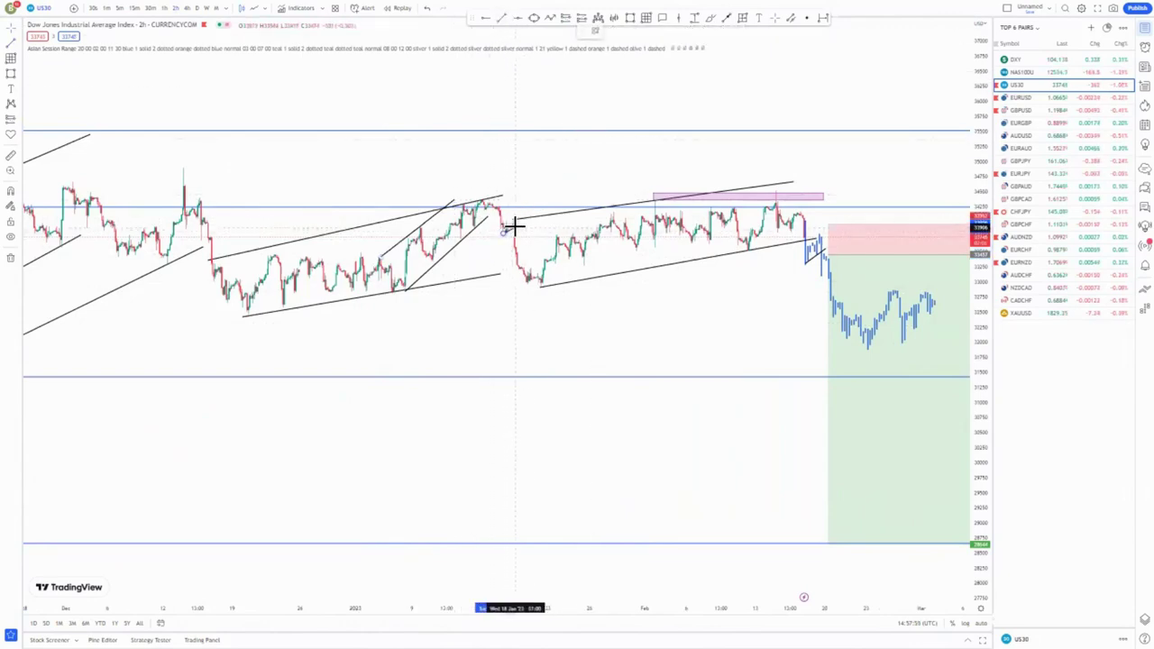
drag(598, 327, 472, 333)
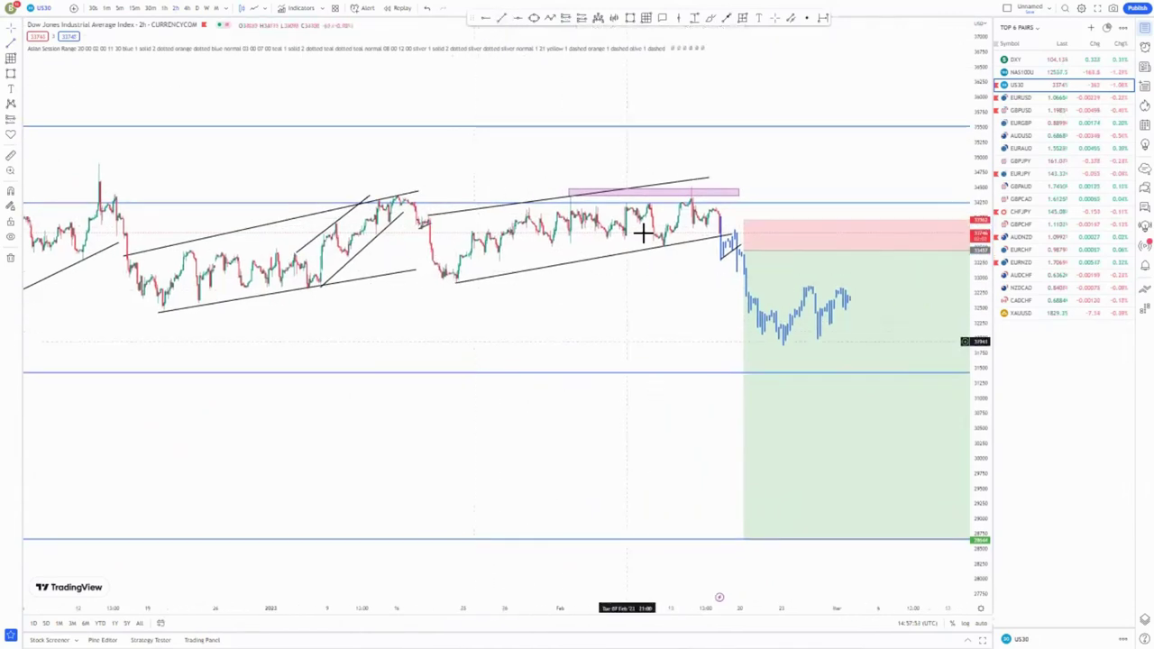
- On the 1-hour timeframe, draw a short trend line above the 17–18 January bounce to pair with the one below it
click(163, 8)
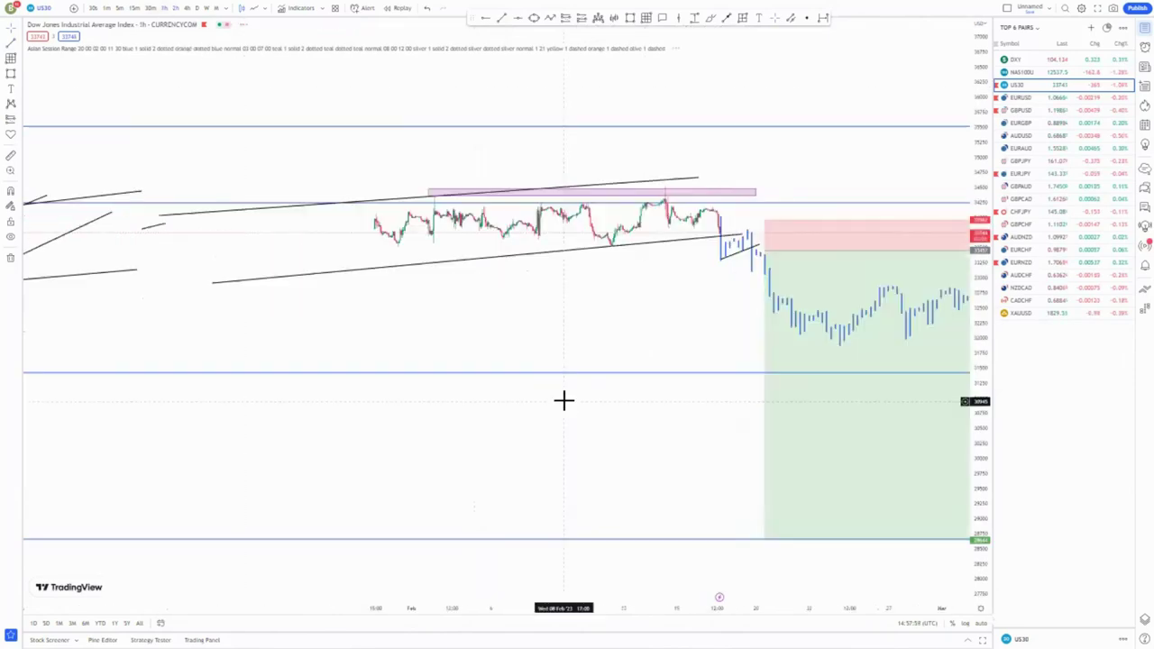
scroll(565, 399, up, 5)
scroll(928, 383, up, 2)
scroll(667, 321, up, 4)
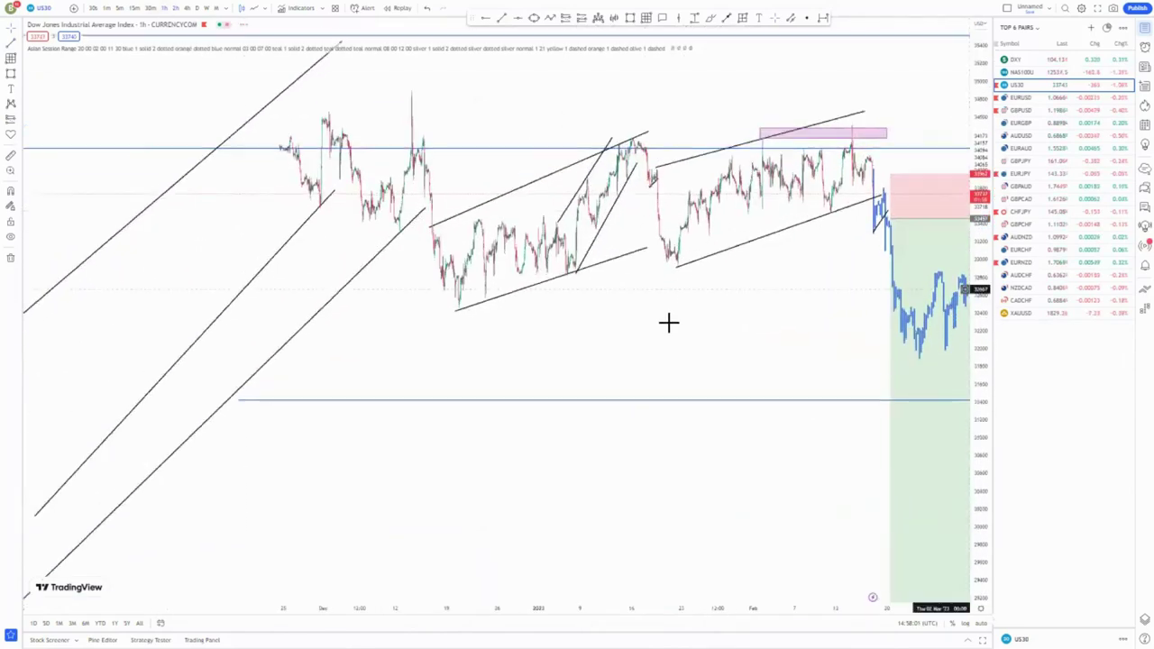
drag(567, 309, 829, 330)
scroll(830, 330, up, 3)
scroll(639, 402, up, 3)
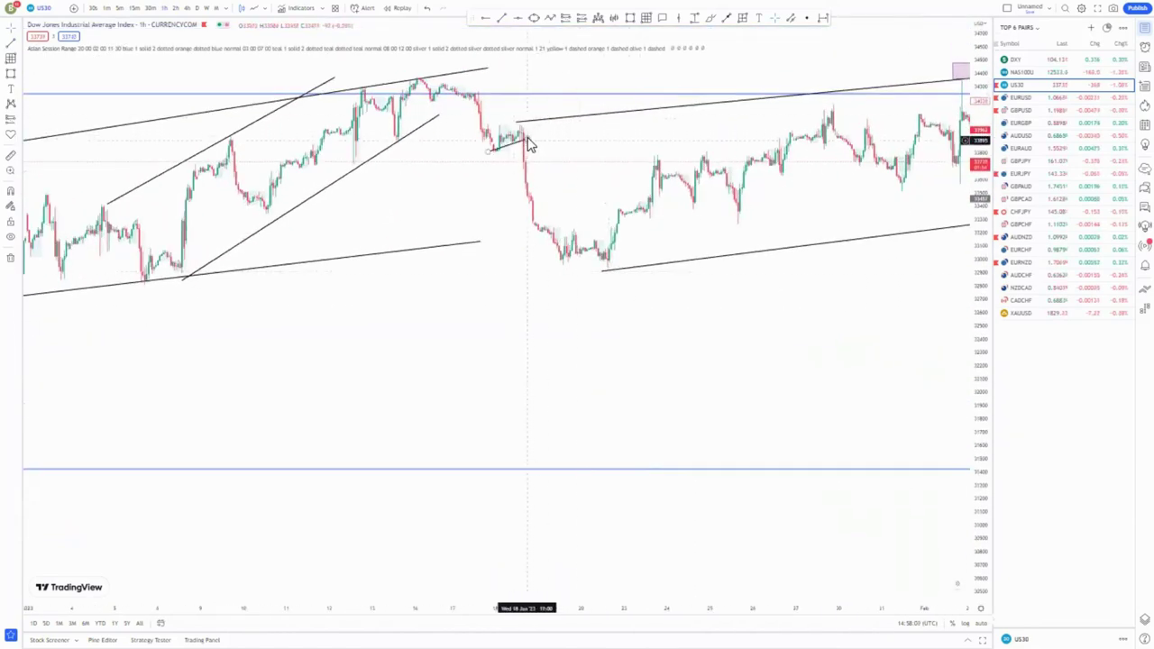
click(530, 140)
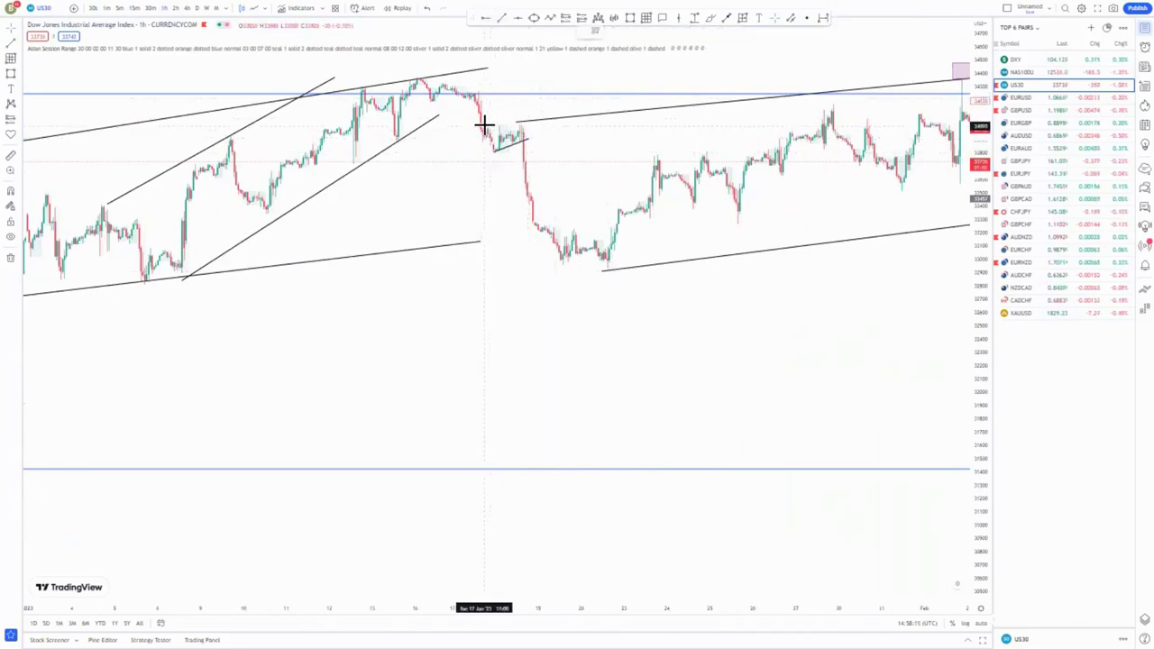
click(526, 123)
- Review the rising channels, the projected drop and the short position across the 1-hour chart, from close up to the full structure
drag(622, 150, 262, 162)
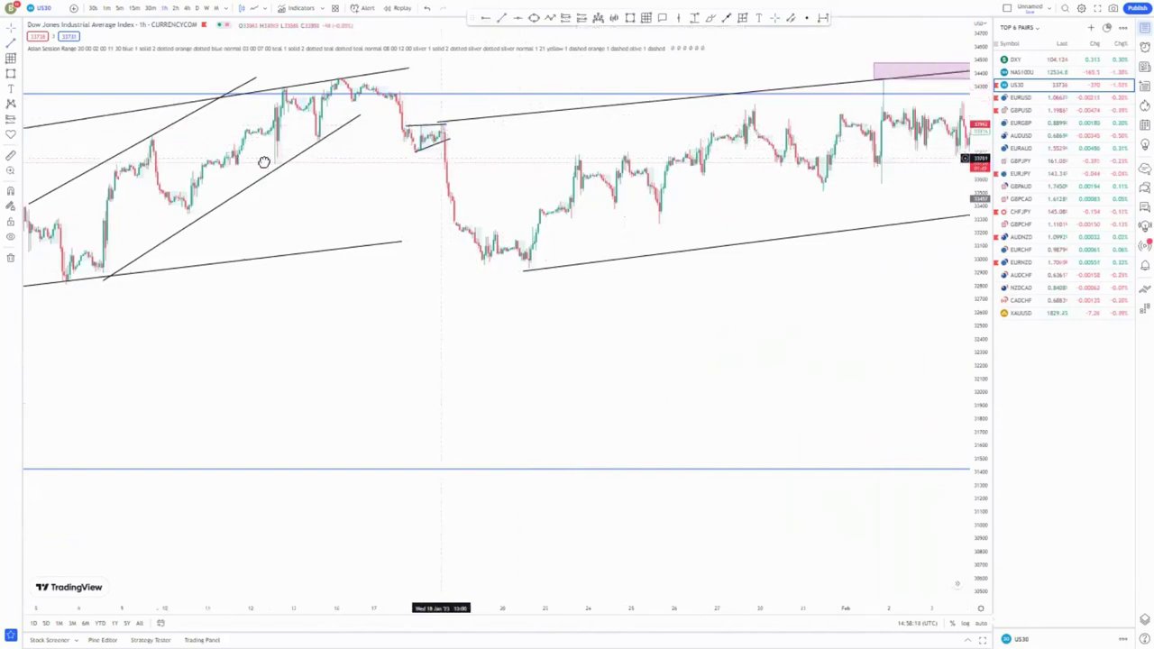
drag(764, 267, 270, 293)
scroll(742, 247, down, 5)
drag(704, 291, 583, 266)
scroll(643, 236, down, 4)
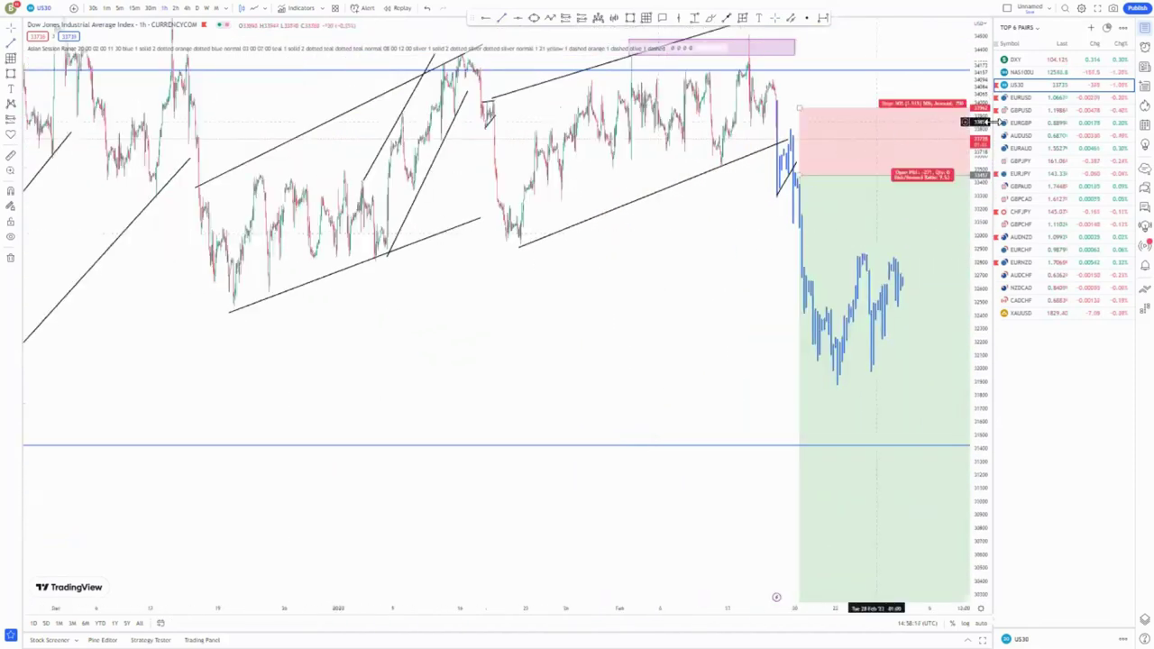
drag(977, 113, 977, 320)
drag(586, 307, 449, 257)
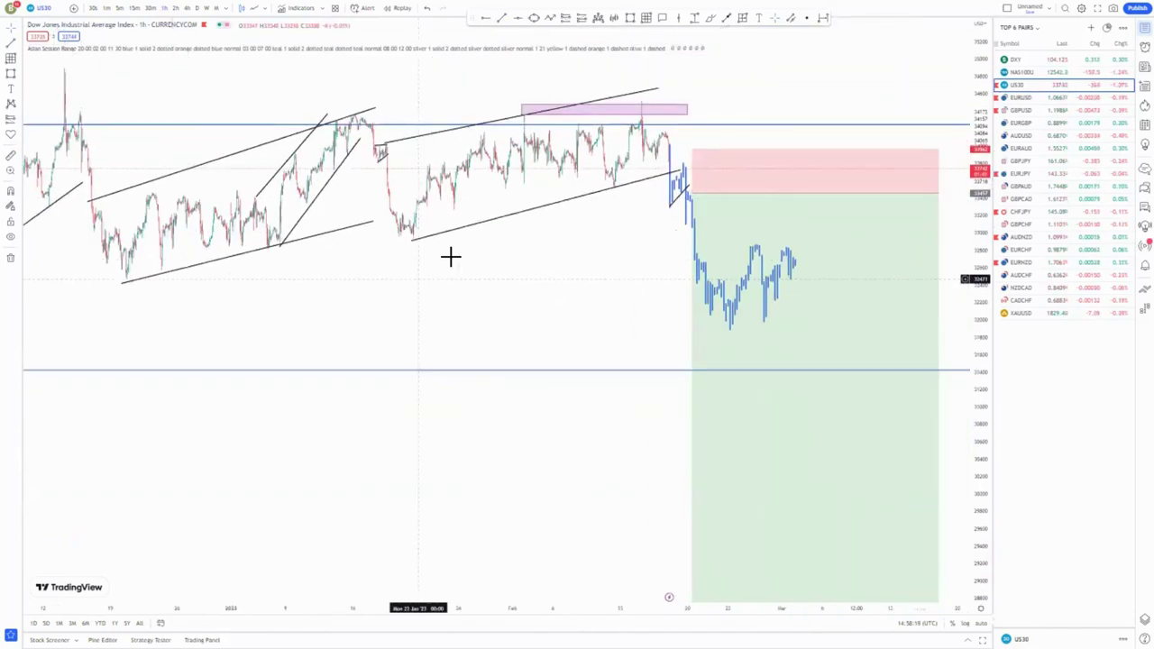
scroll(451, 257, down, 7)
drag(979, 56, 979, 392)
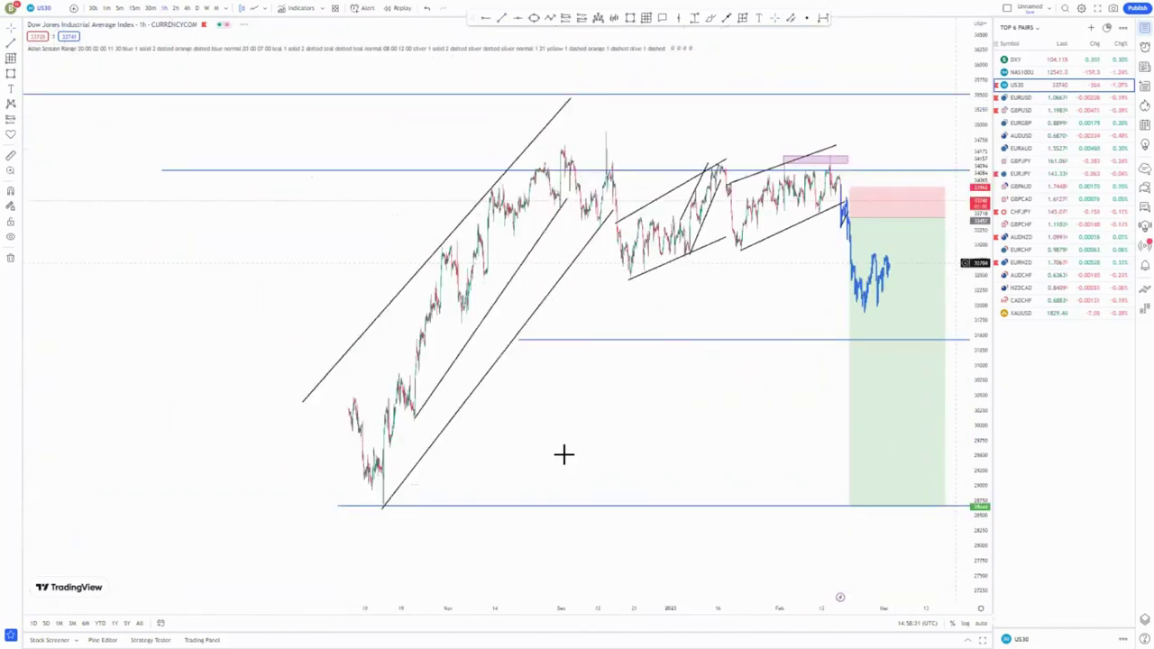
scroll(565, 452, down, 2)
scroll(566, 453, up, 3)
scroll(742, 500, up, 4)
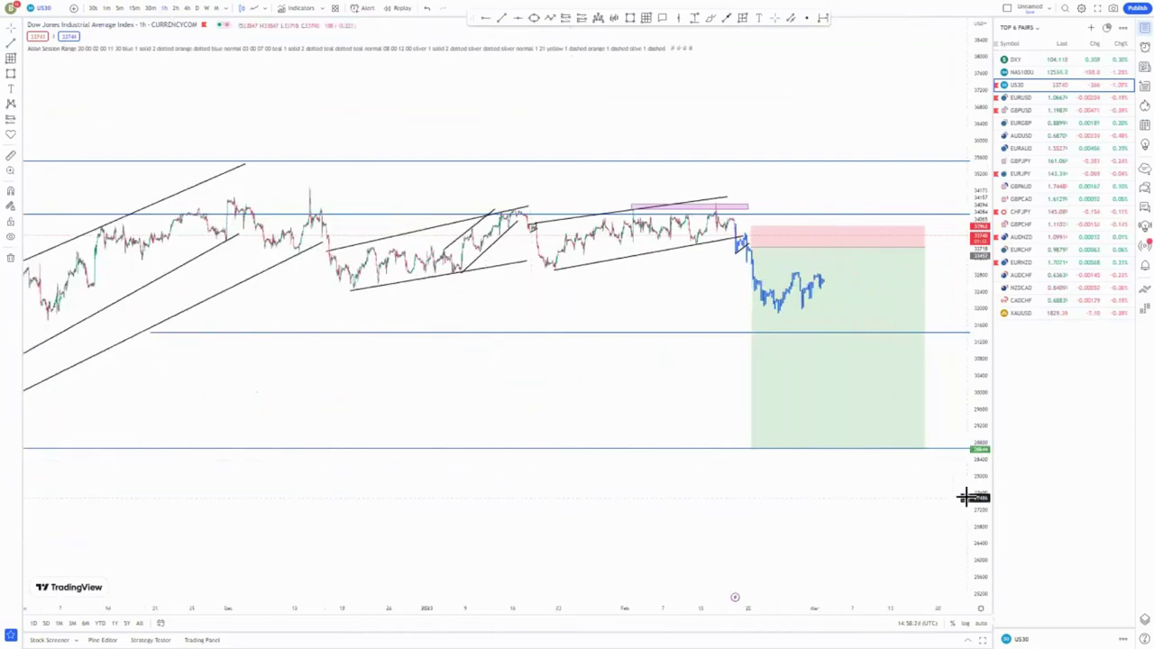